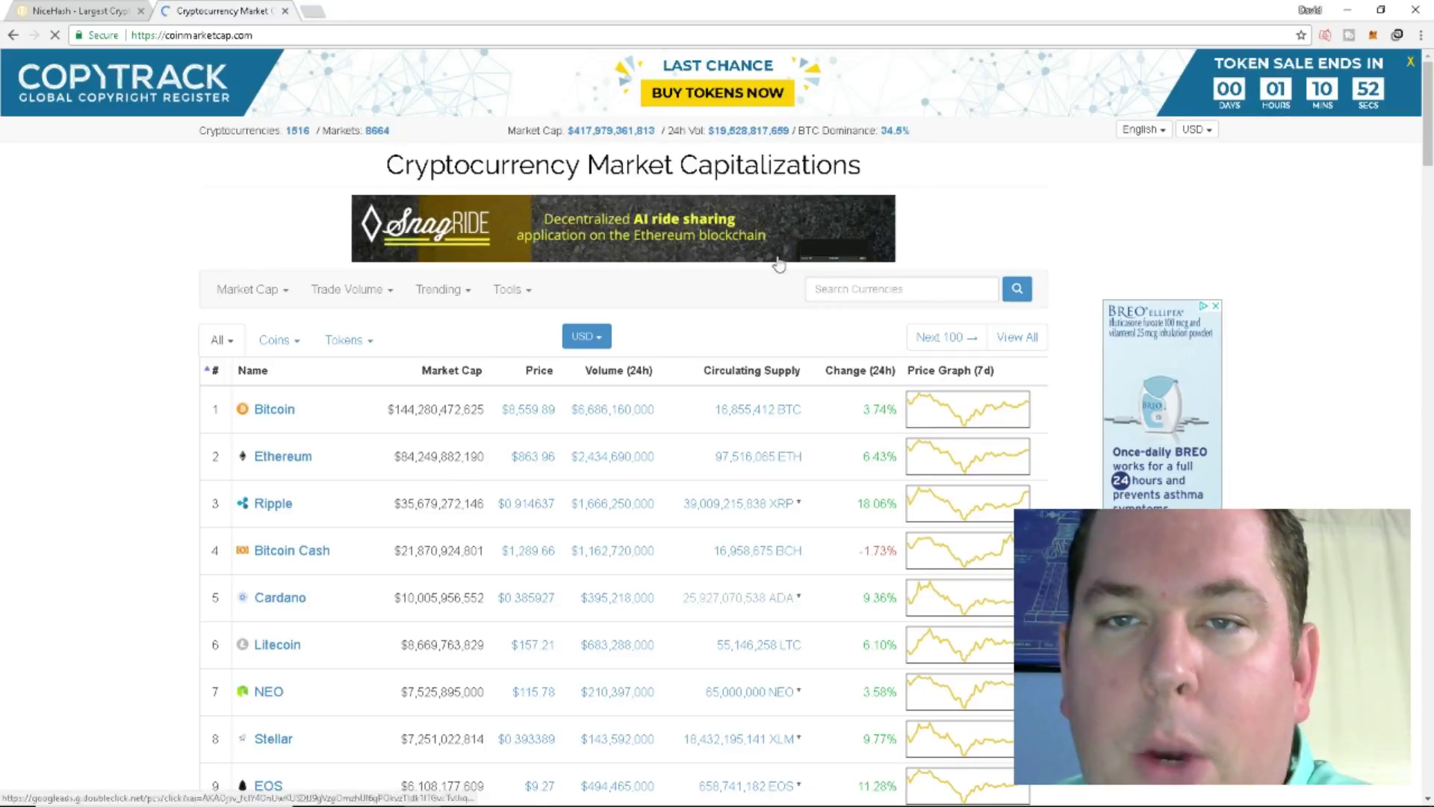
Examine the CoinMarketCap ranking of cryptocurrencies by market cap, including prices and 24-hour changes.
scroll(633, 284, "down", 1)
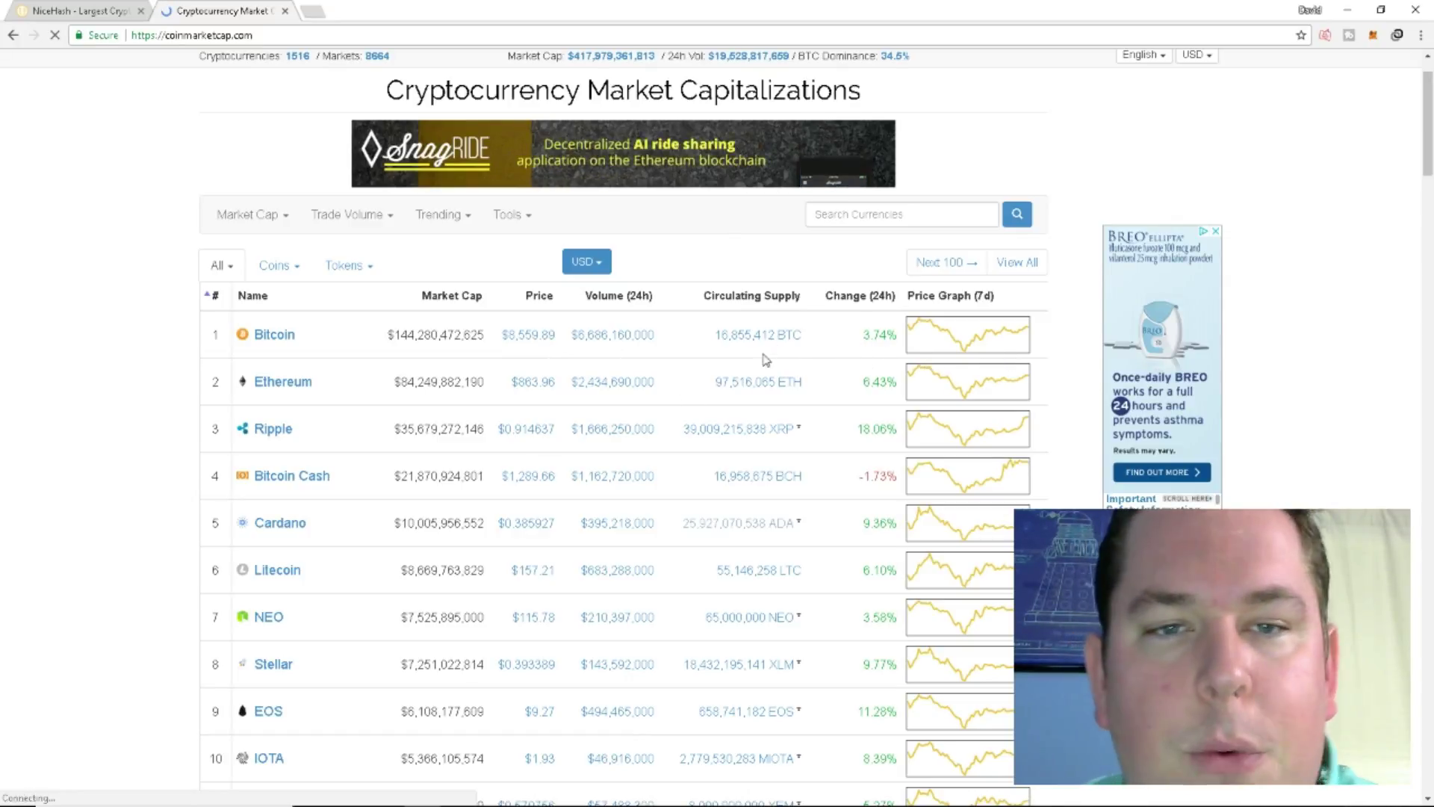
scroll(584, 373, "down", 1)
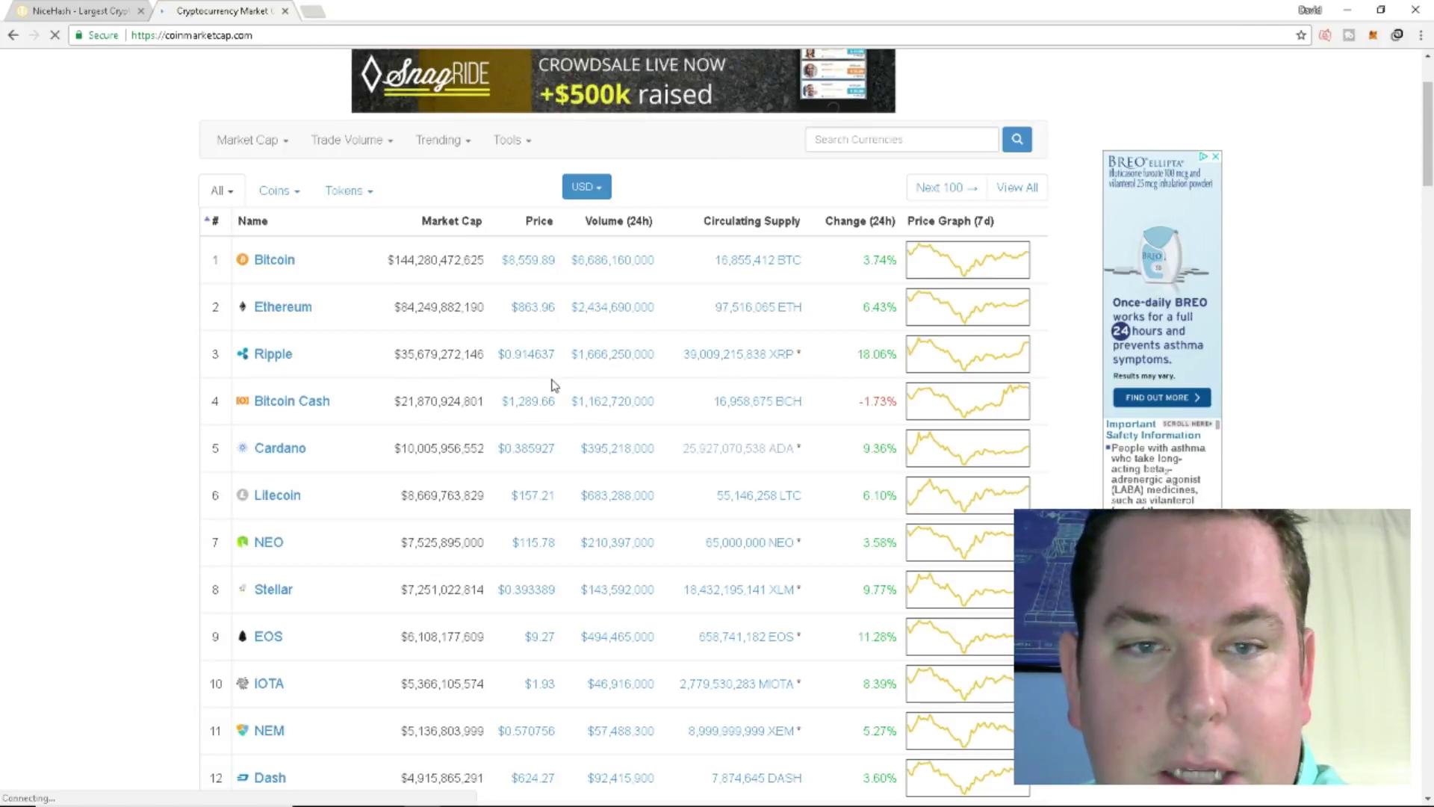
scroll(786, 395, "down", 4)
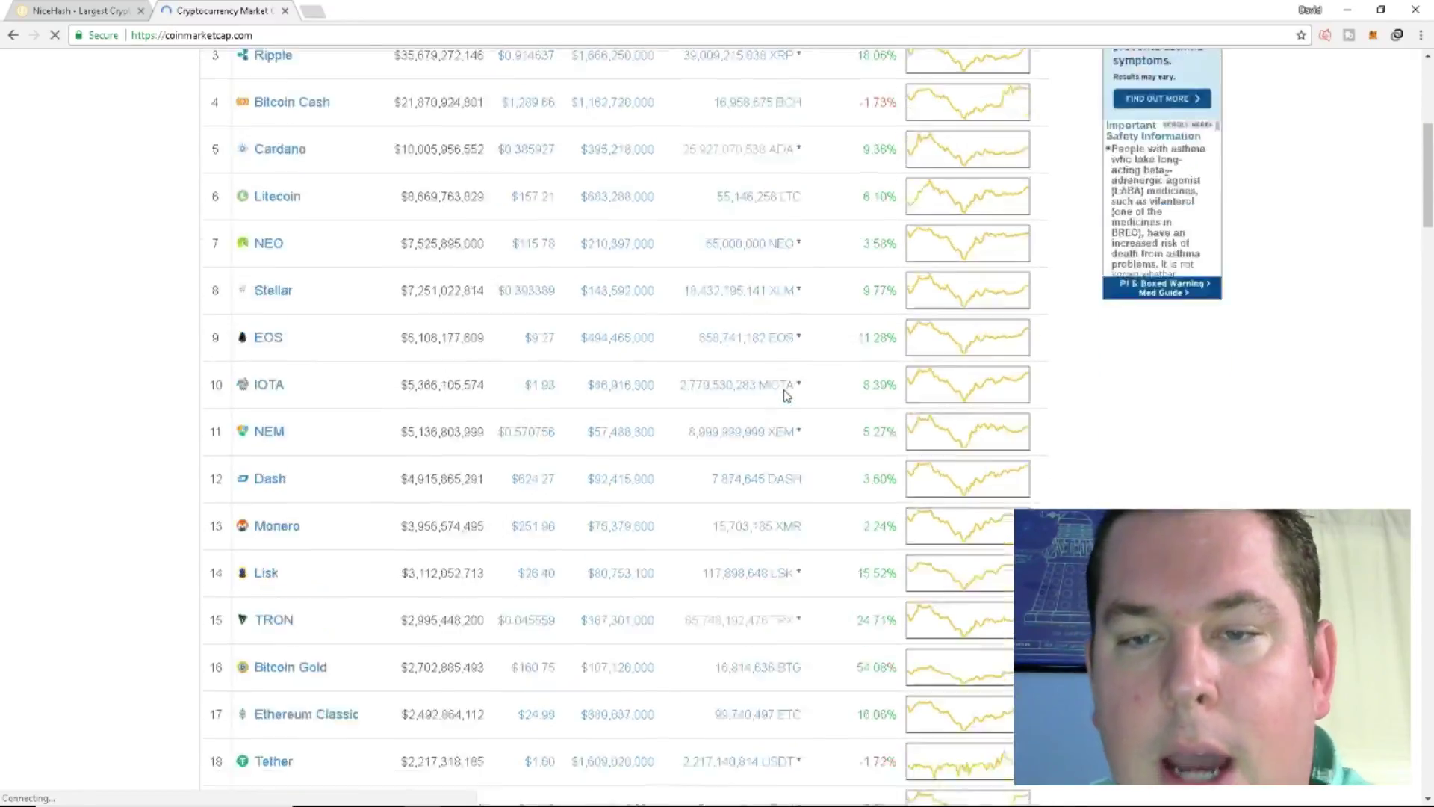
scroll(786, 395, "up", 5)
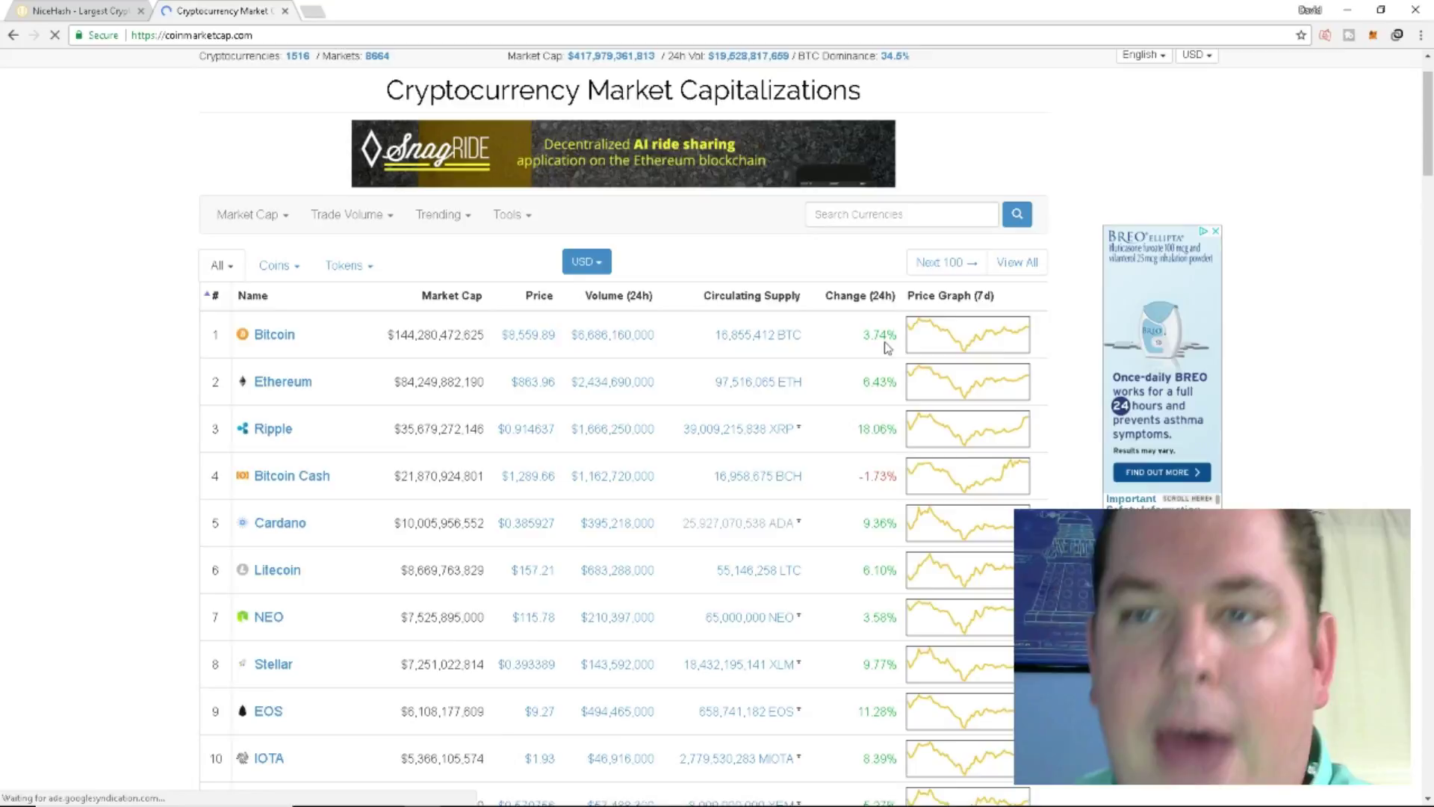
scroll(887, 347, "down", 2)
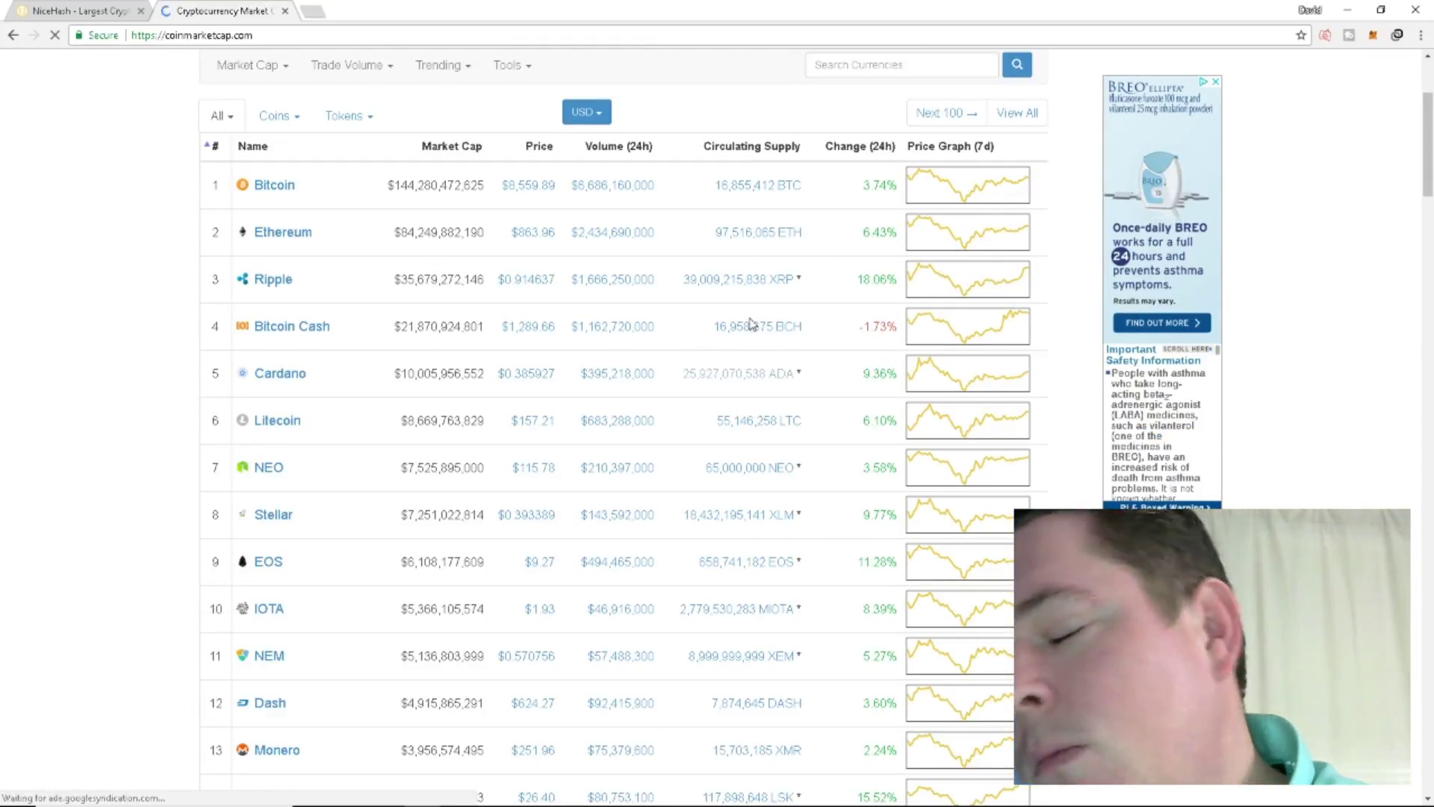
scroll(374, 313, "up", 3)
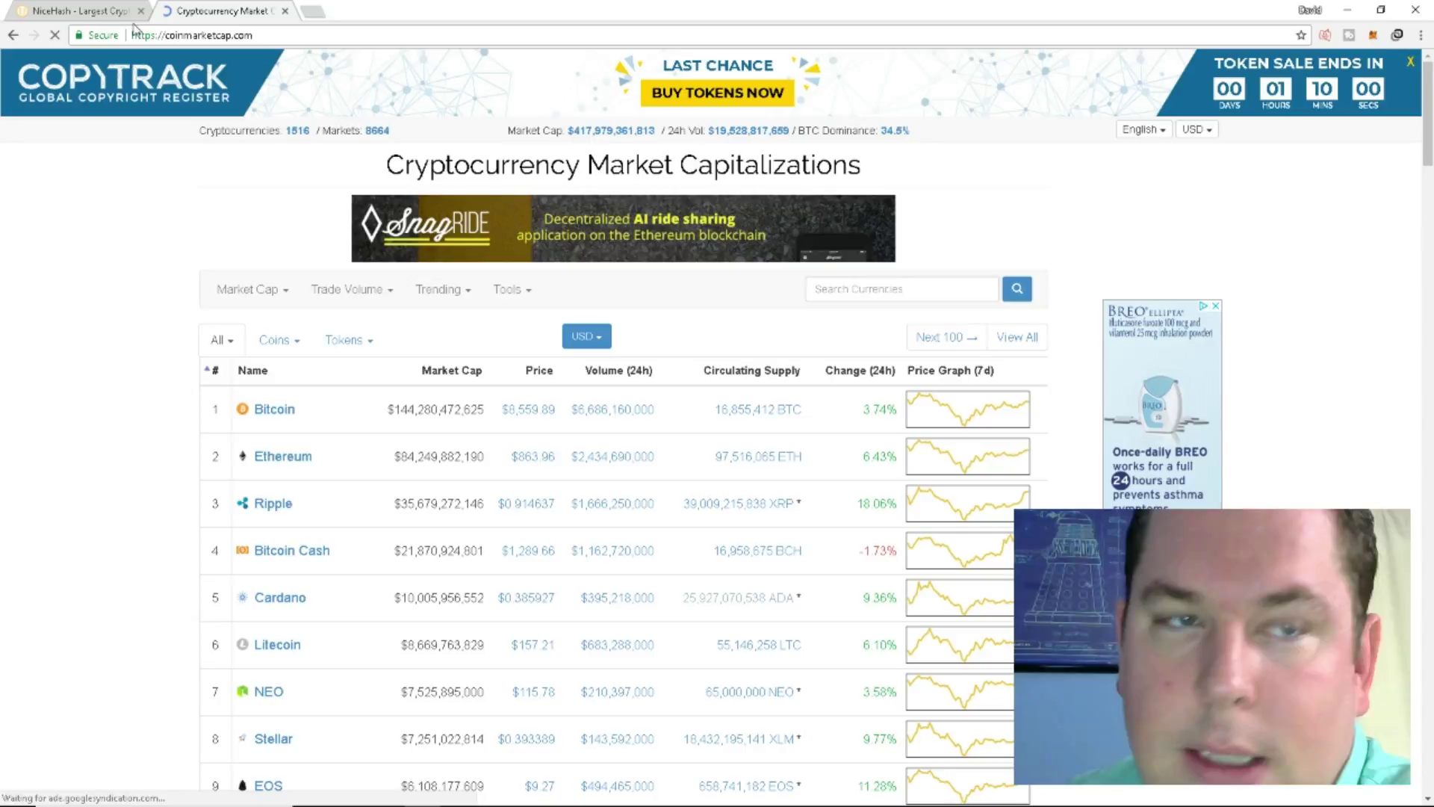
Switch to the NiceHash home page and look over its offers, latest payments and footer links.
left_click(38, 9)
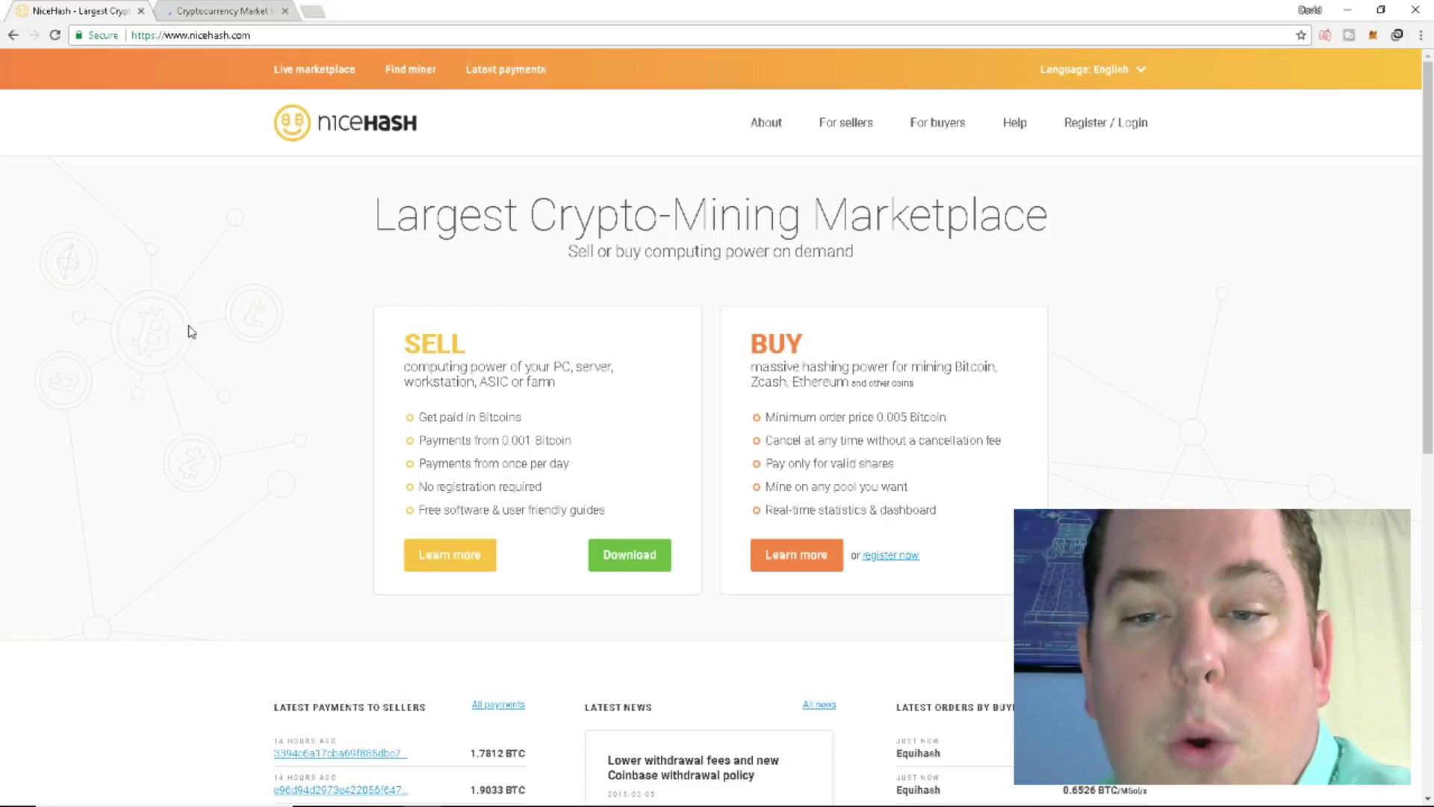
scroll(213, 319, "down", 9)
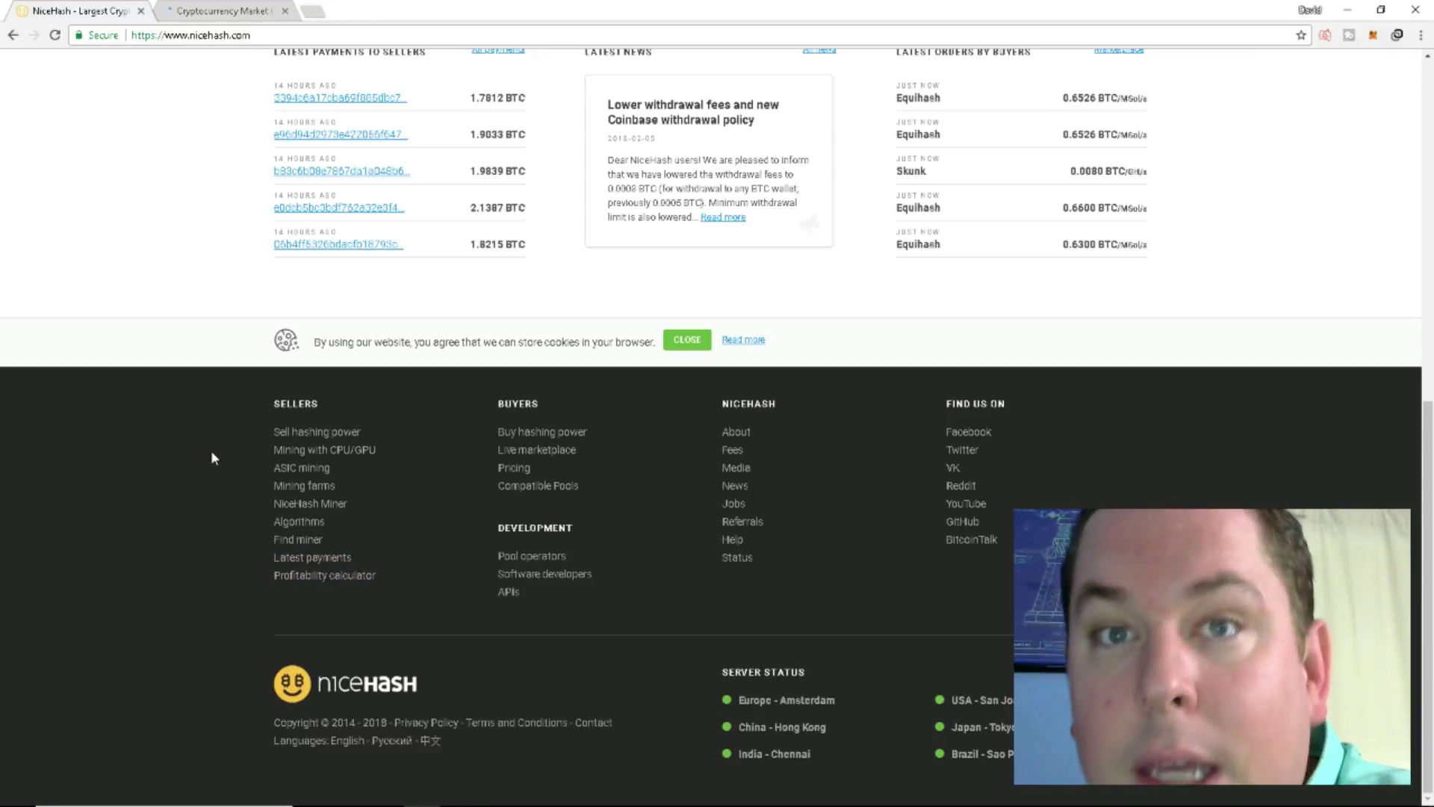
scroll(212, 457, "up", 6)
scroll(353, 387, "up", 2)
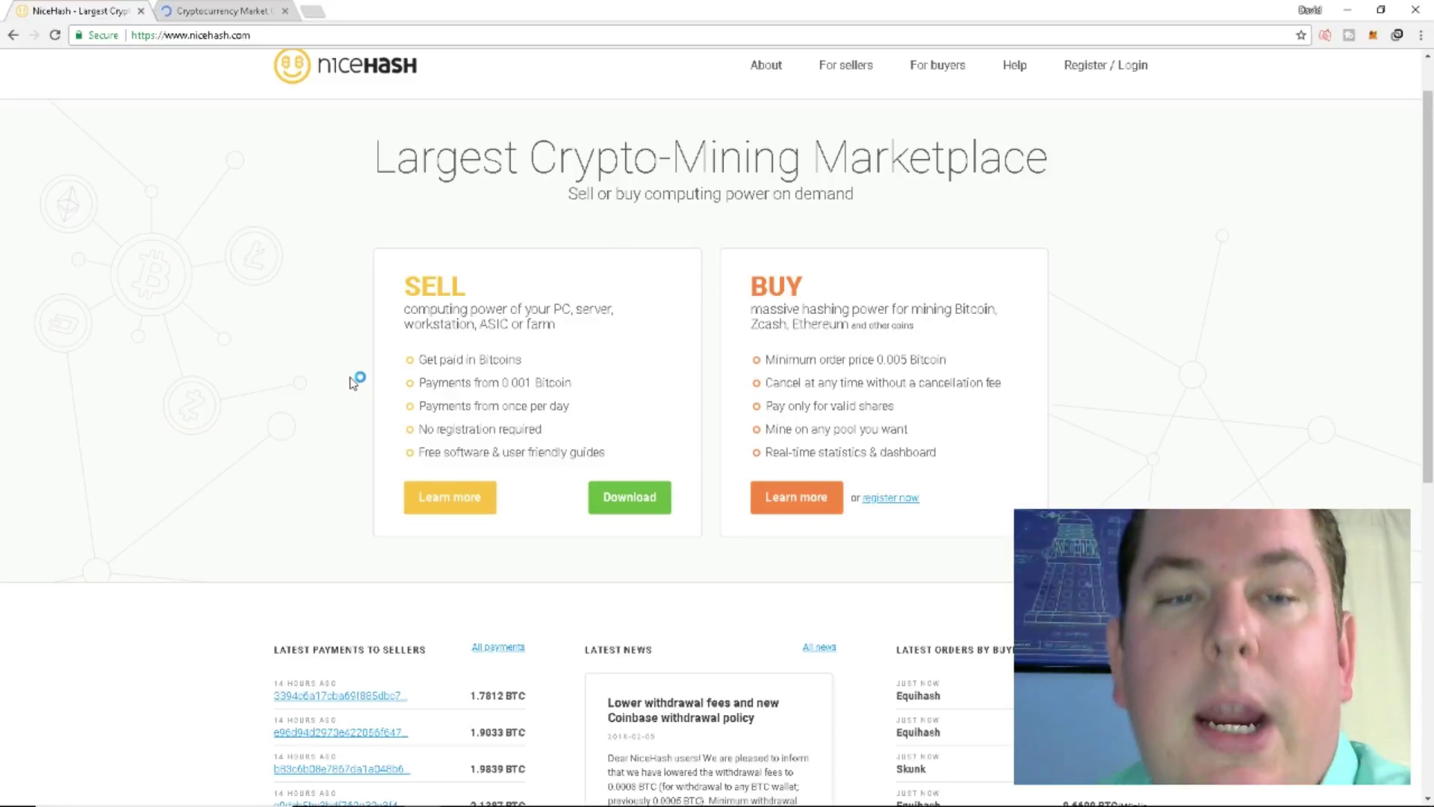
scroll(353, 383, "up", 1)
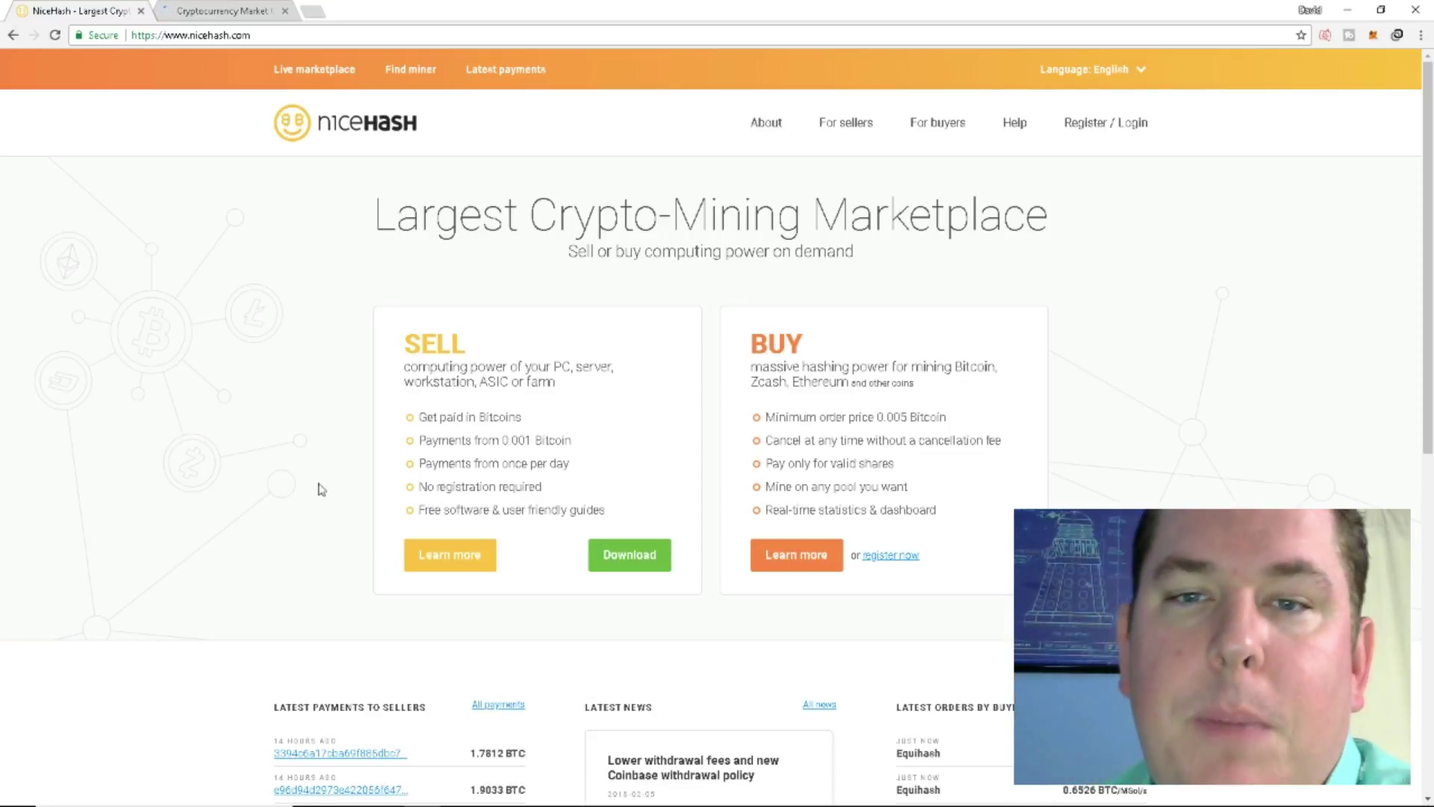
Highlight the text describing the Buy offer for hashing power on the NiceHash home page.
left_click_drag(748, 335, 964, 513)
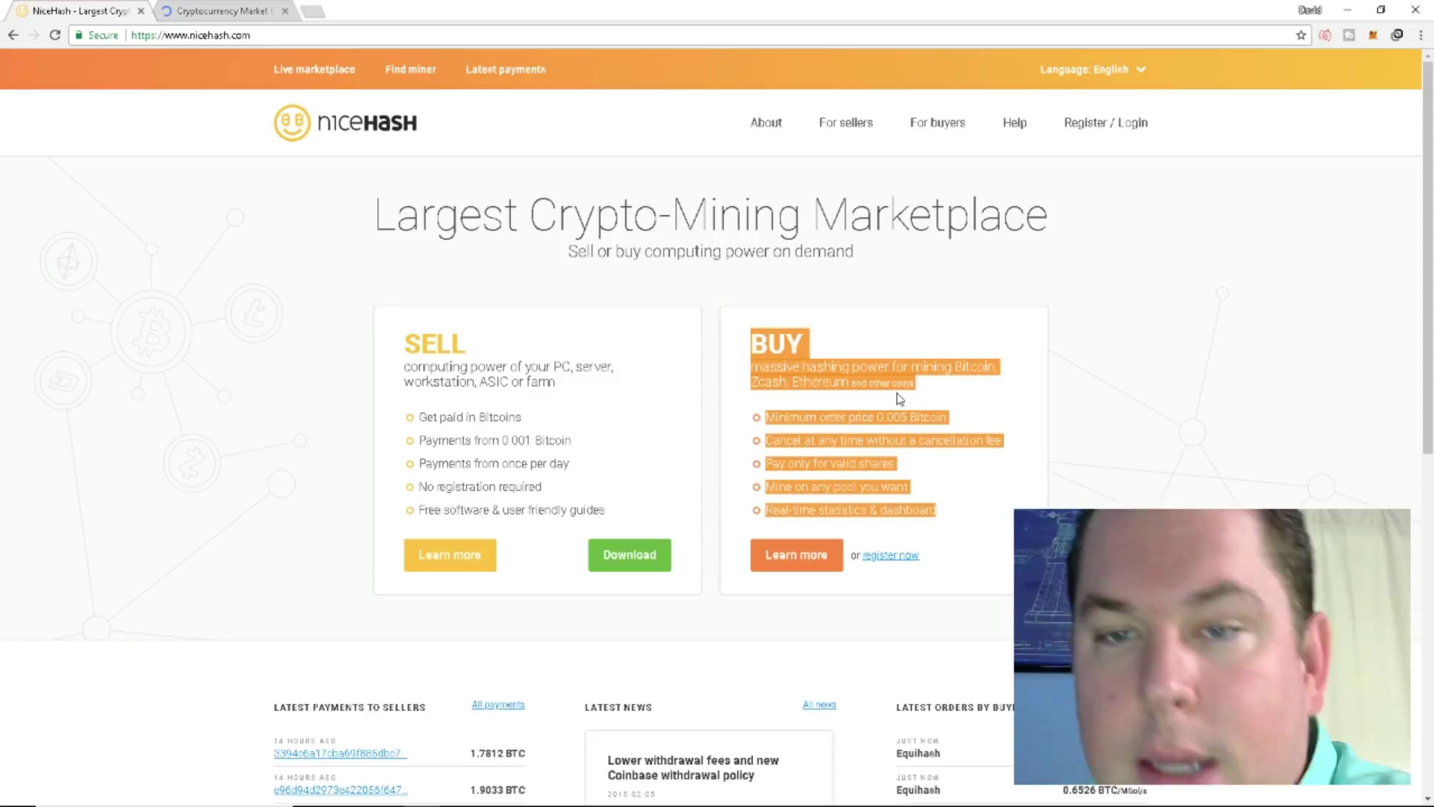
left_click(1146, 469)
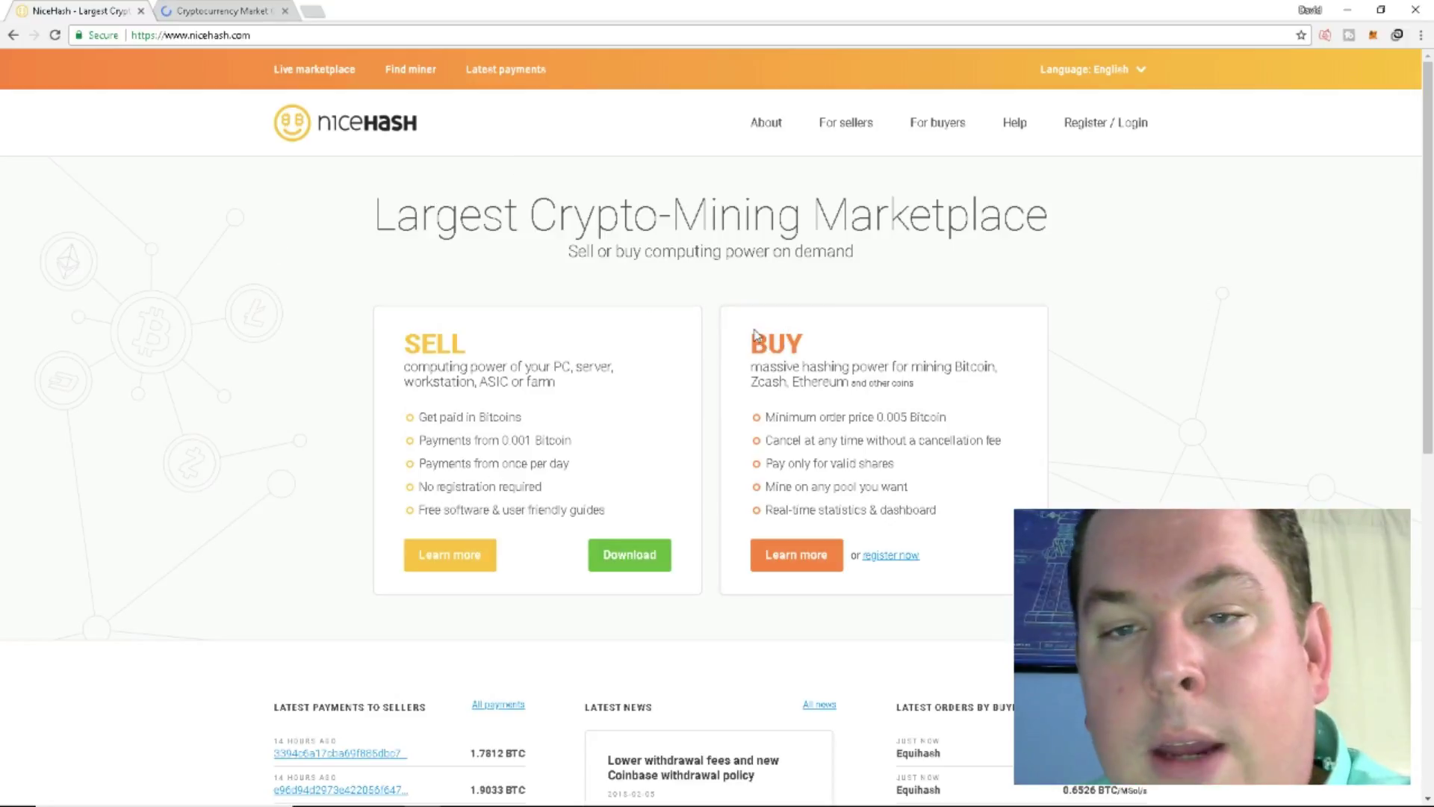
left_click_drag(753, 334, 973, 524)
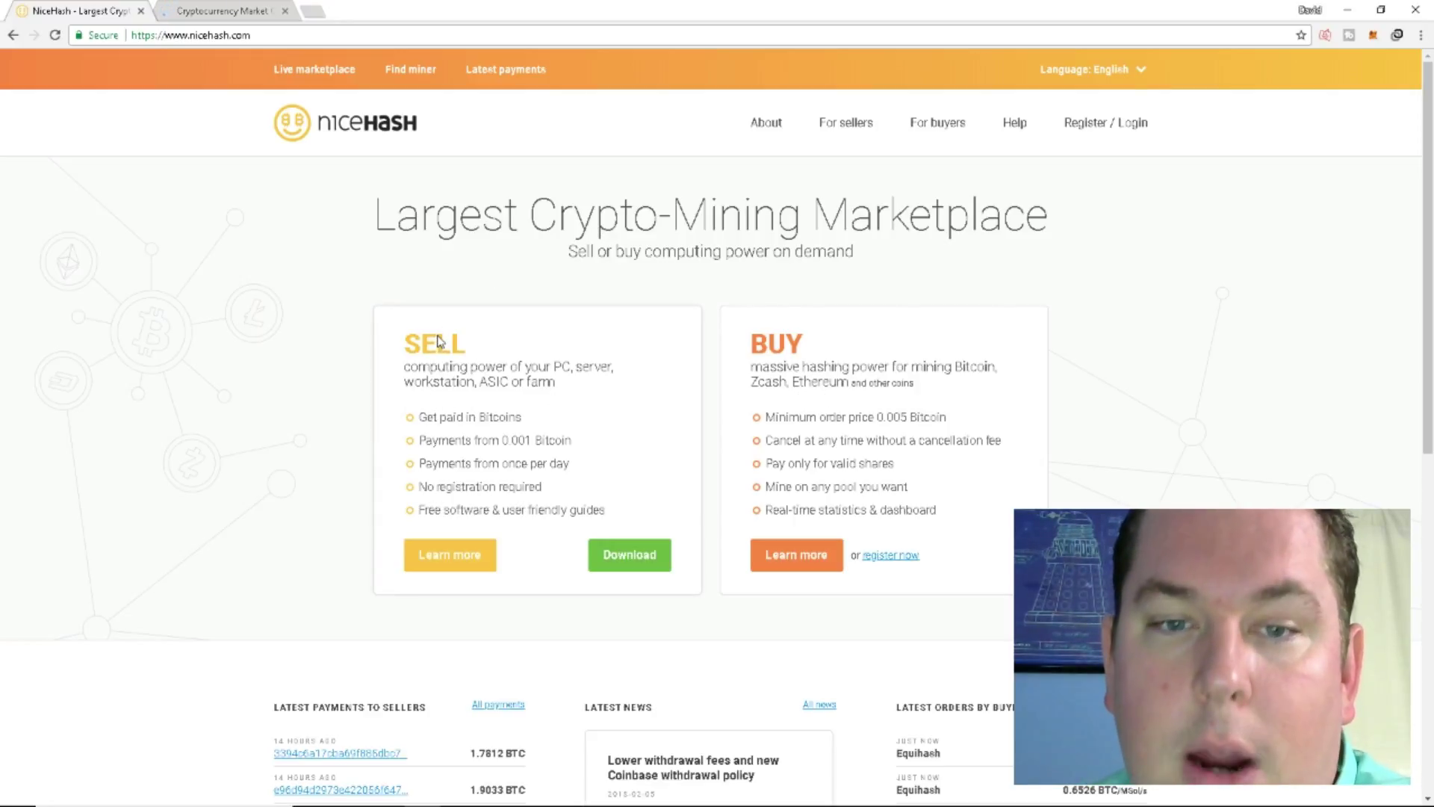
Open the details of buying hashing power and review the benefits and approximate prices for Bitcoin, Ethereum and Zcash.
left_click(784, 560)
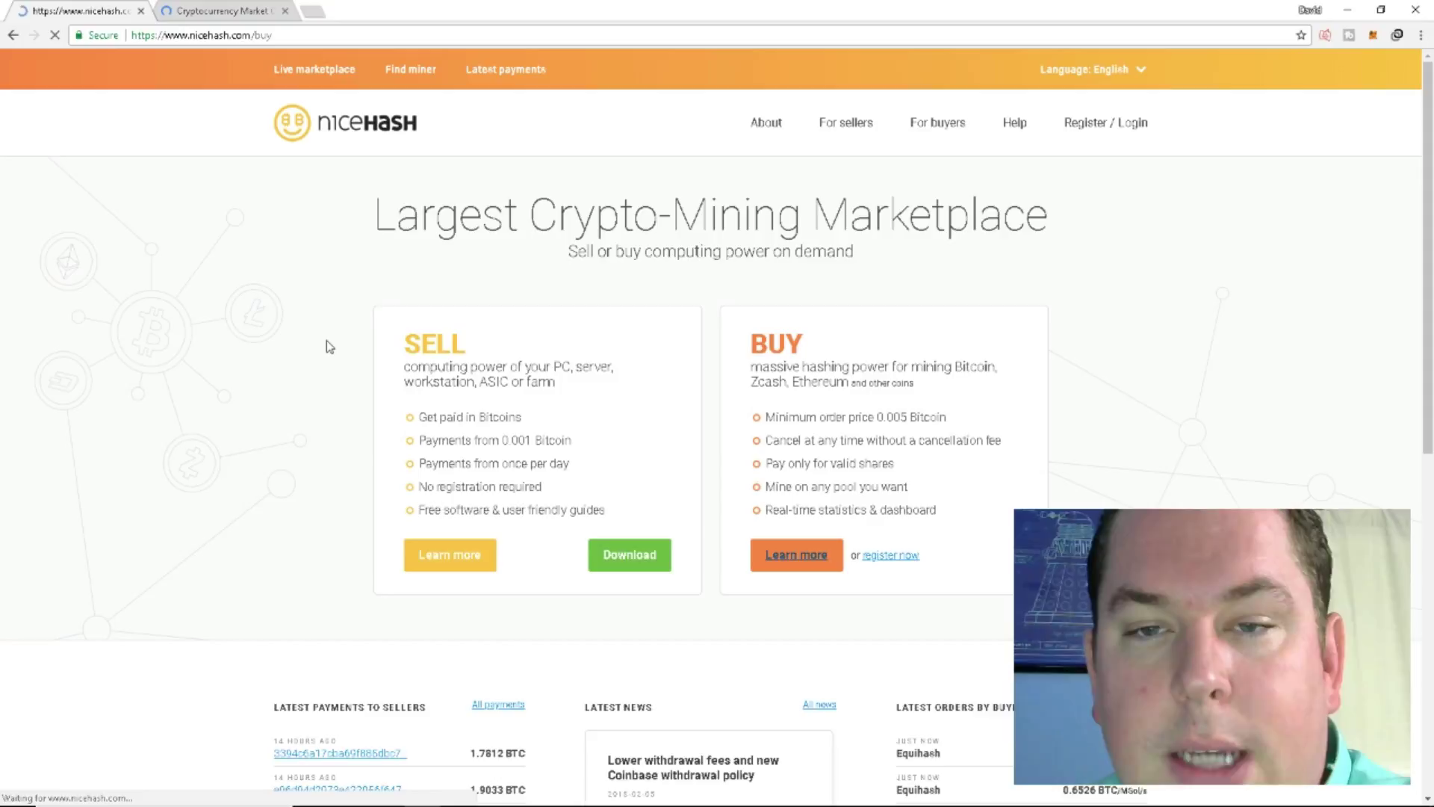
scroll(351, 344, "down", 3)
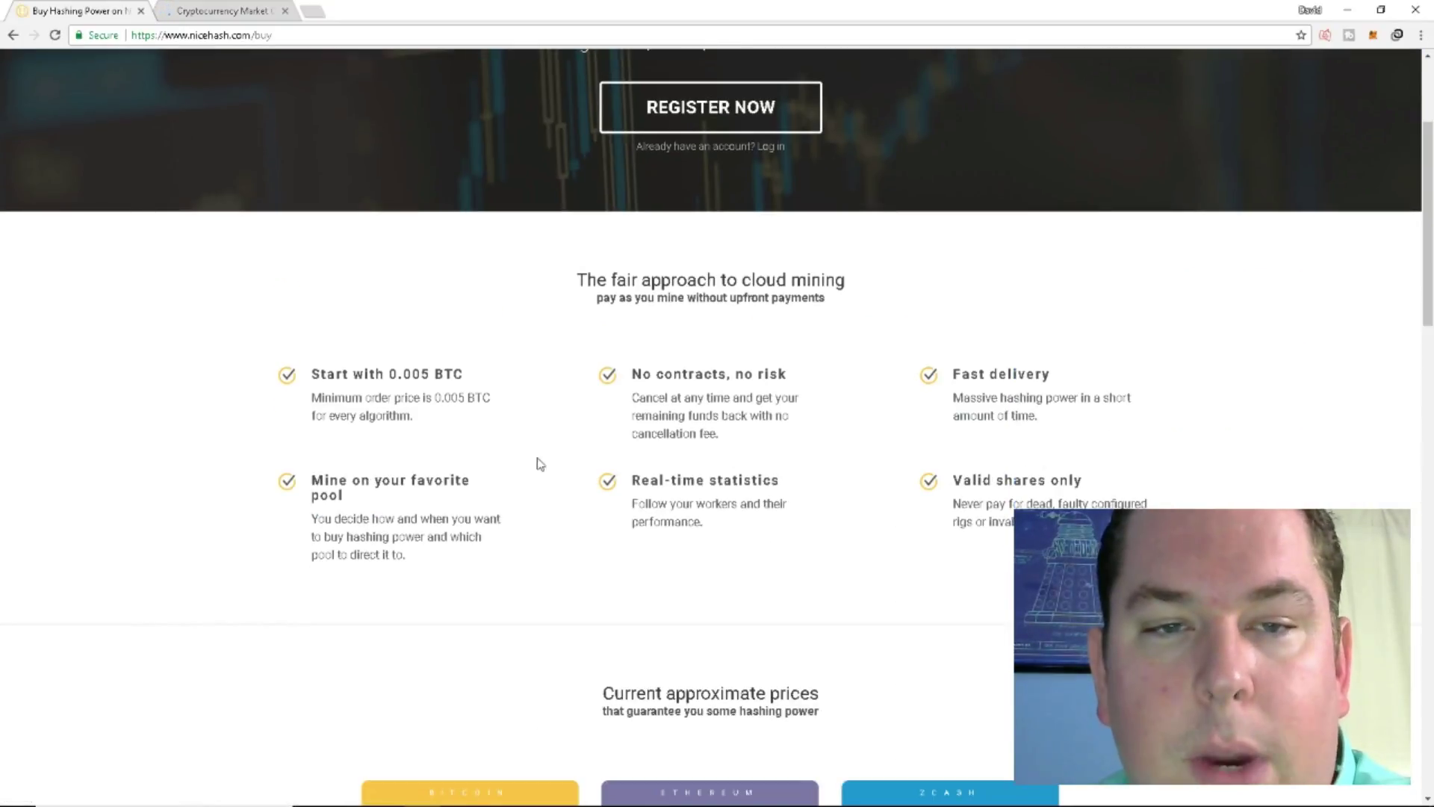
scroll(355, 378, "down", 1)
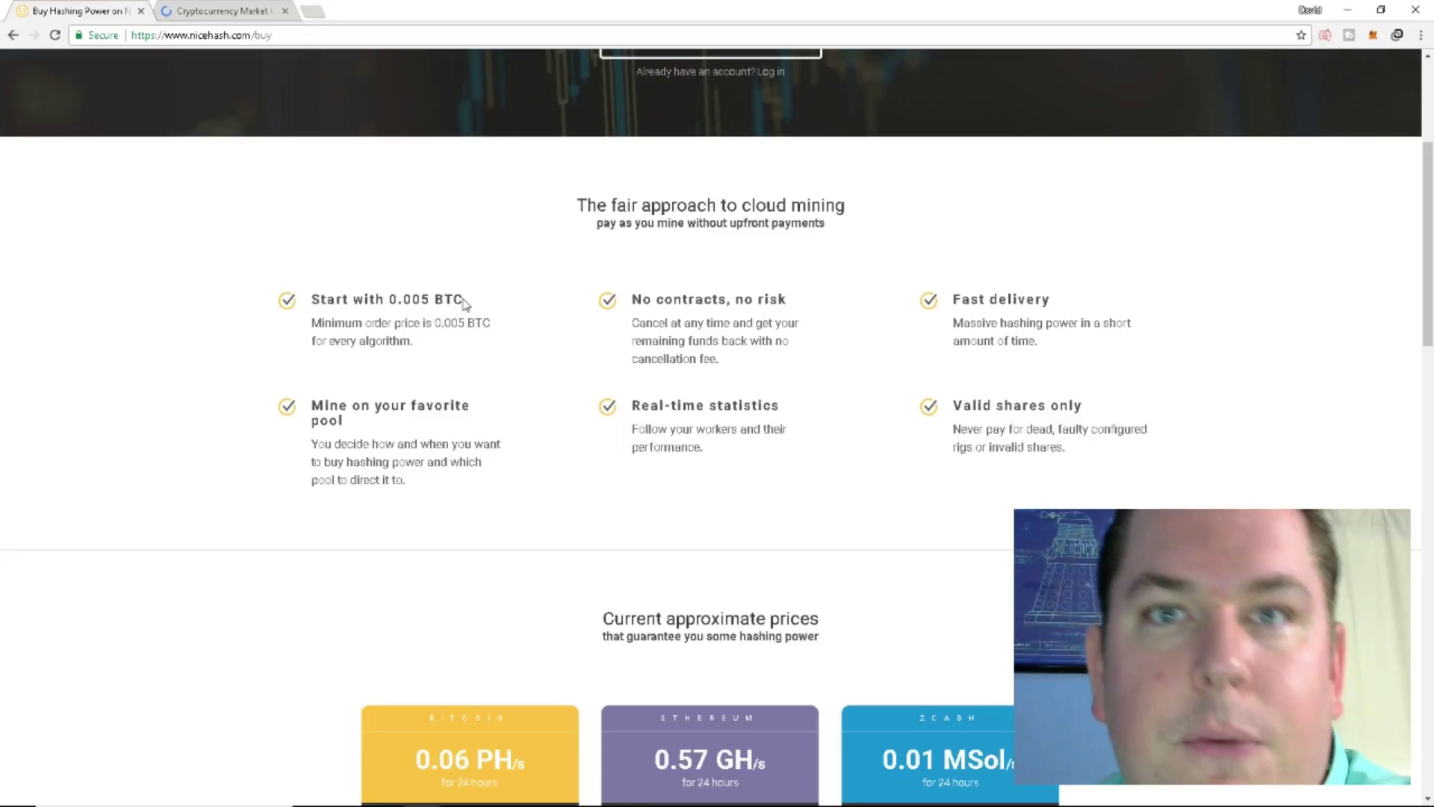
scroll(1029, 363, "down", 1)
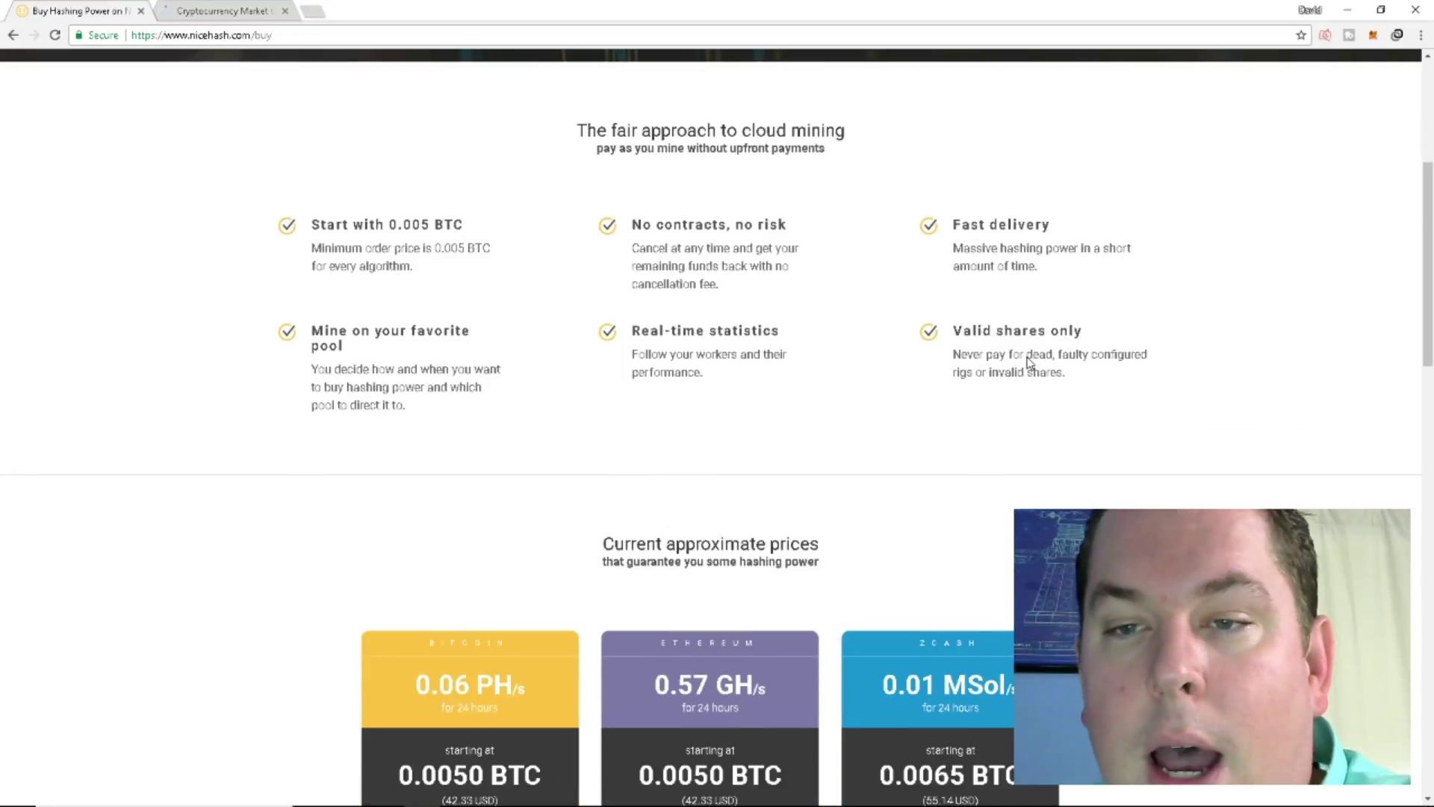
scroll(654, 323, "down", 4)
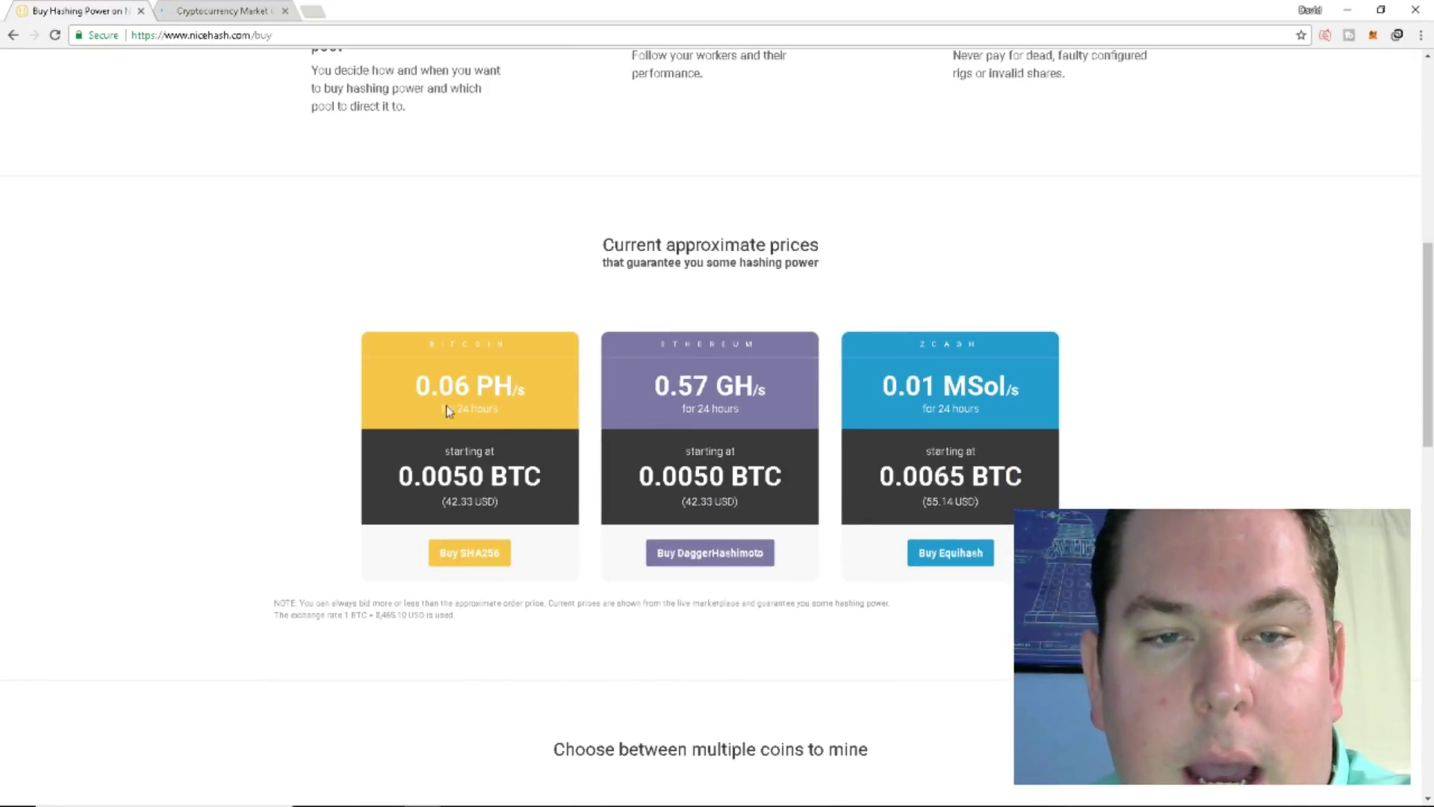
scroll(448, 410, "down", 1)
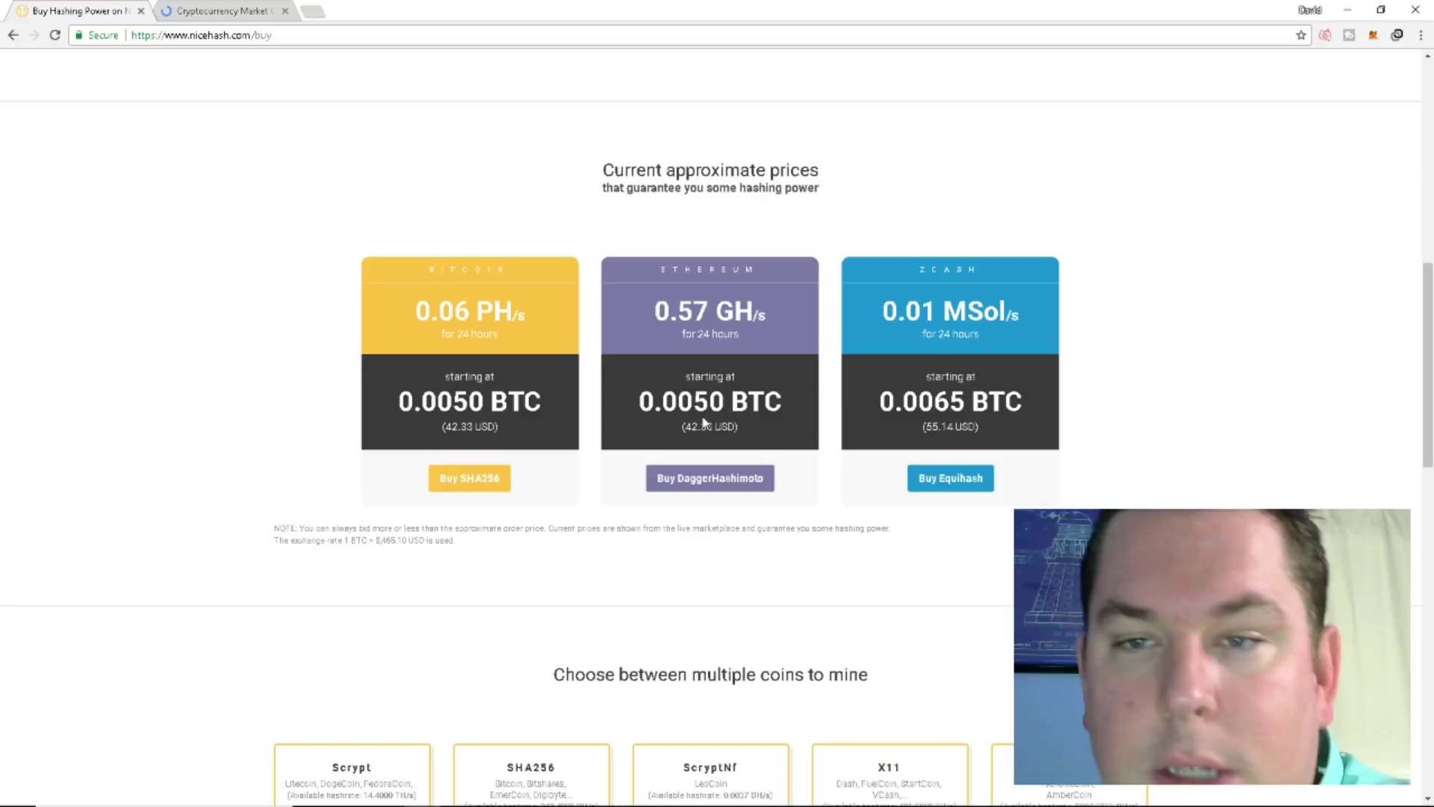
scroll(978, 299, "down", 1)
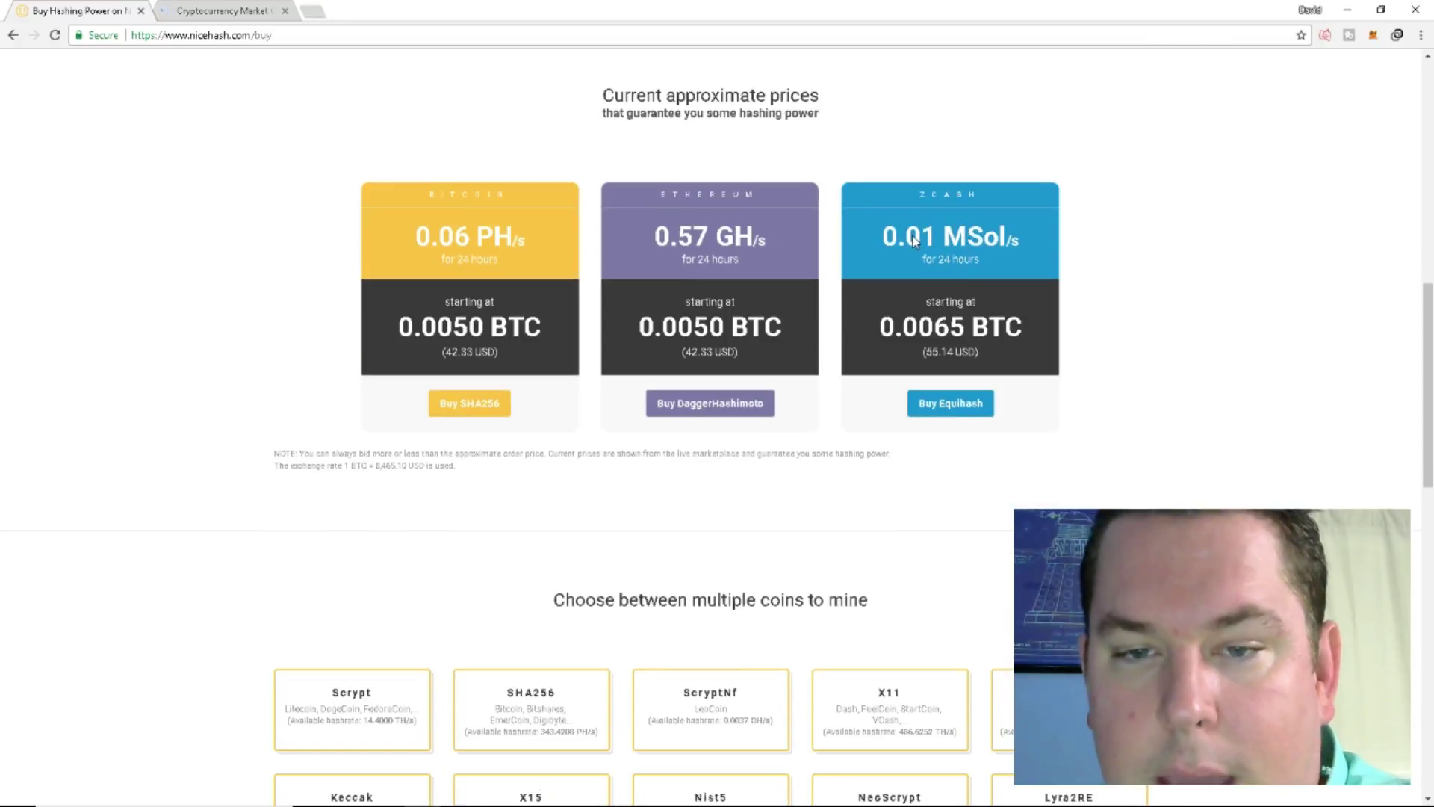
scroll(914, 240, "down", 1)
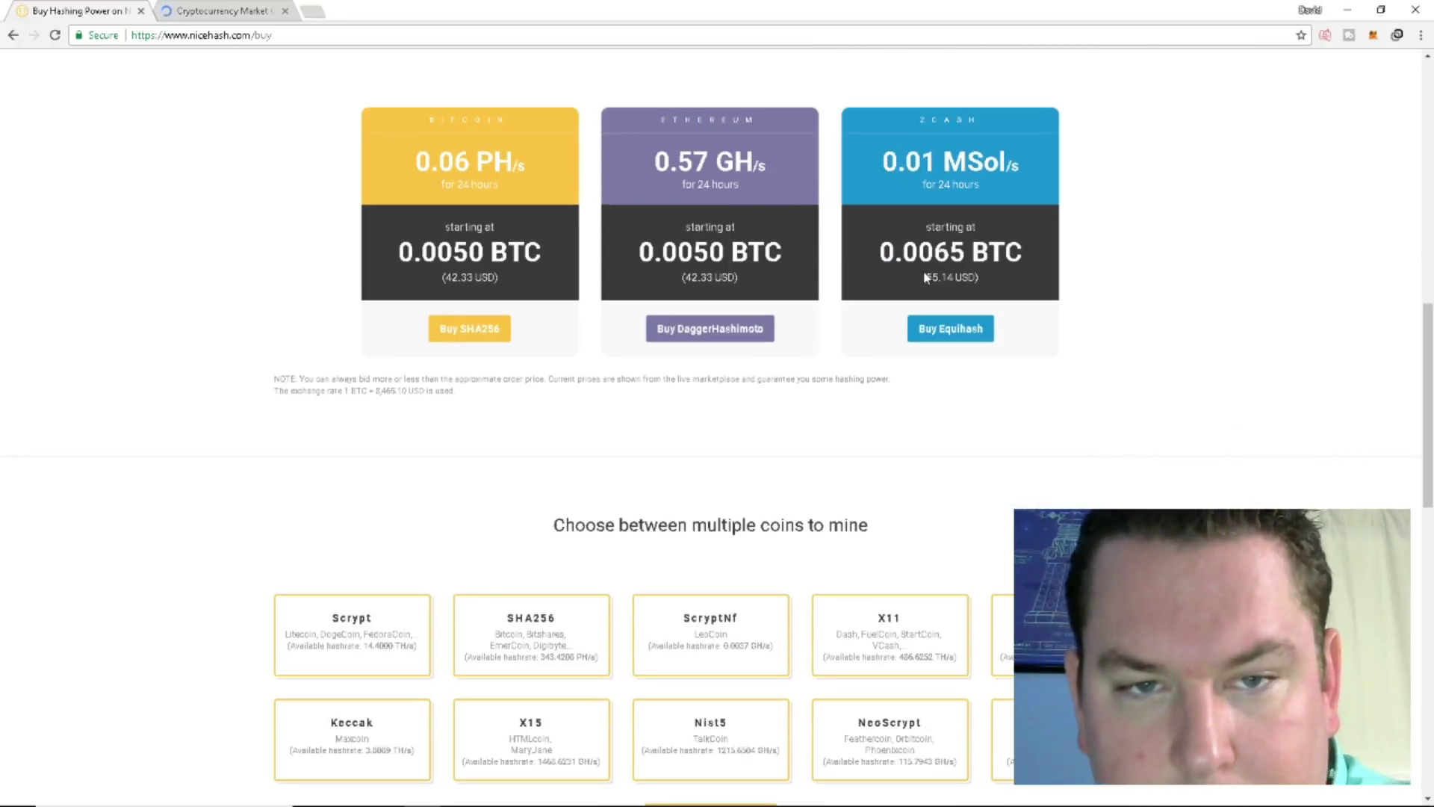
Examine the mining algorithms and coins available to buyers and compare them with the approximate hashing power prices.
scroll(814, 445, "down", 3)
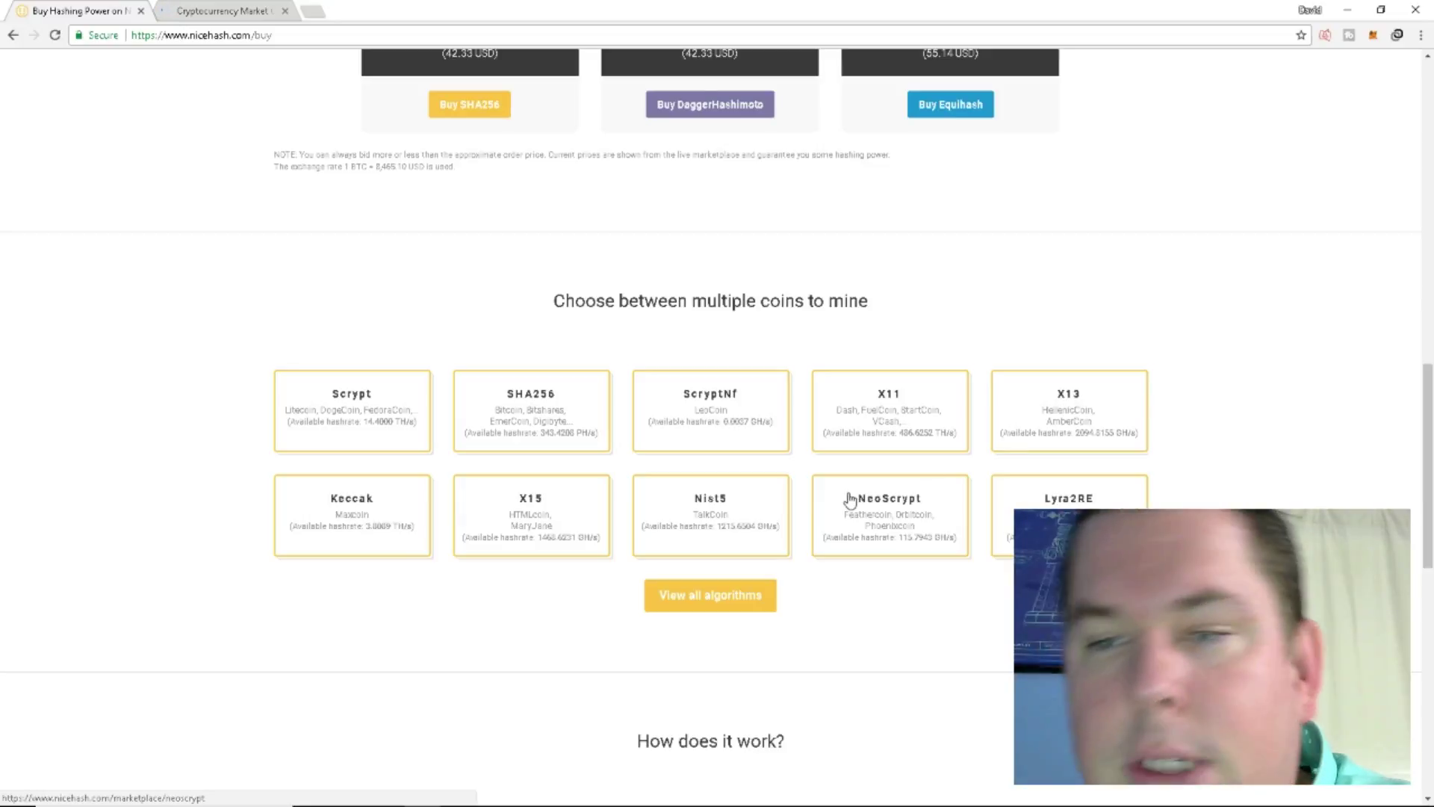
scroll(850, 499, "up", 2)
scroll(849, 551, "down", 2)
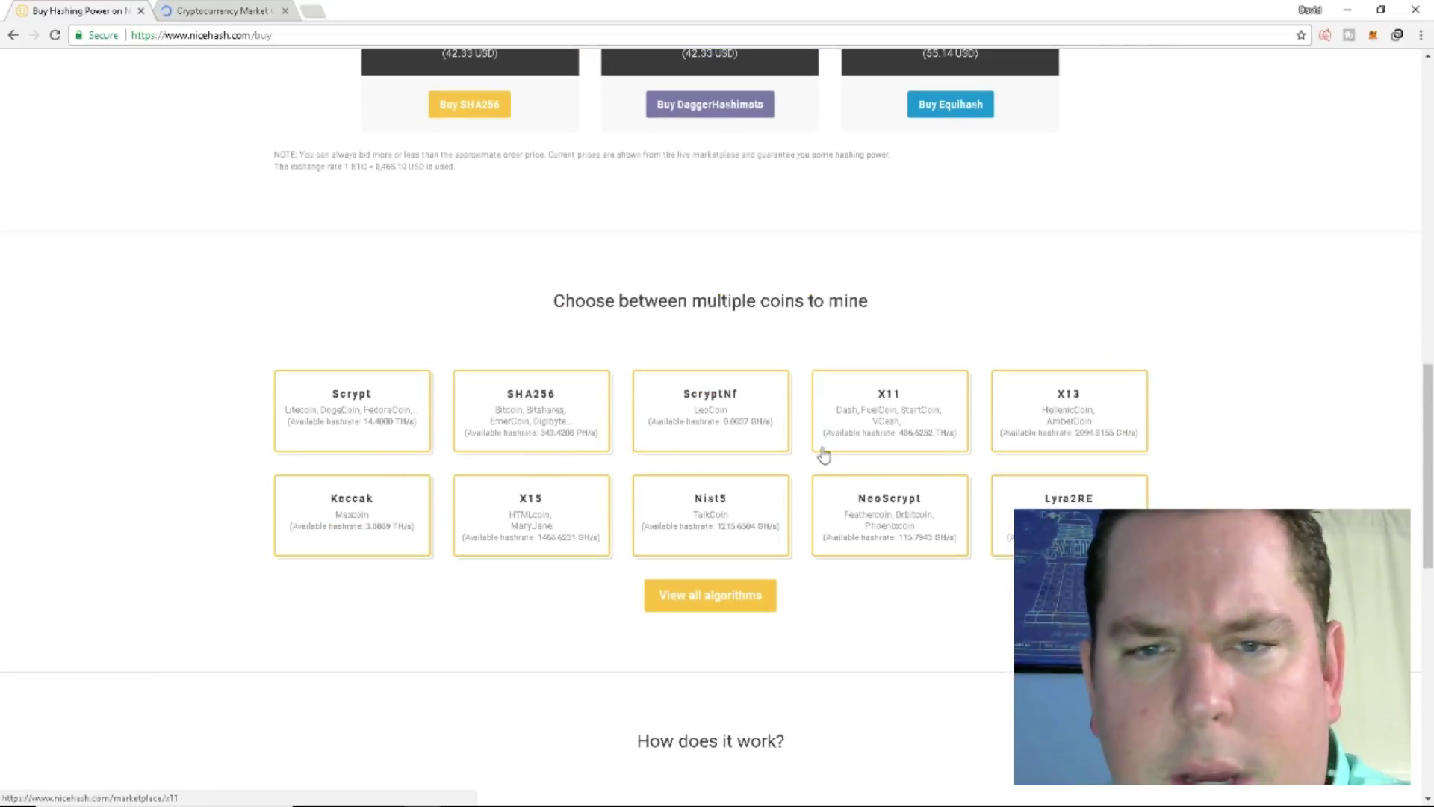
scroll(759, 474, "up", 4)
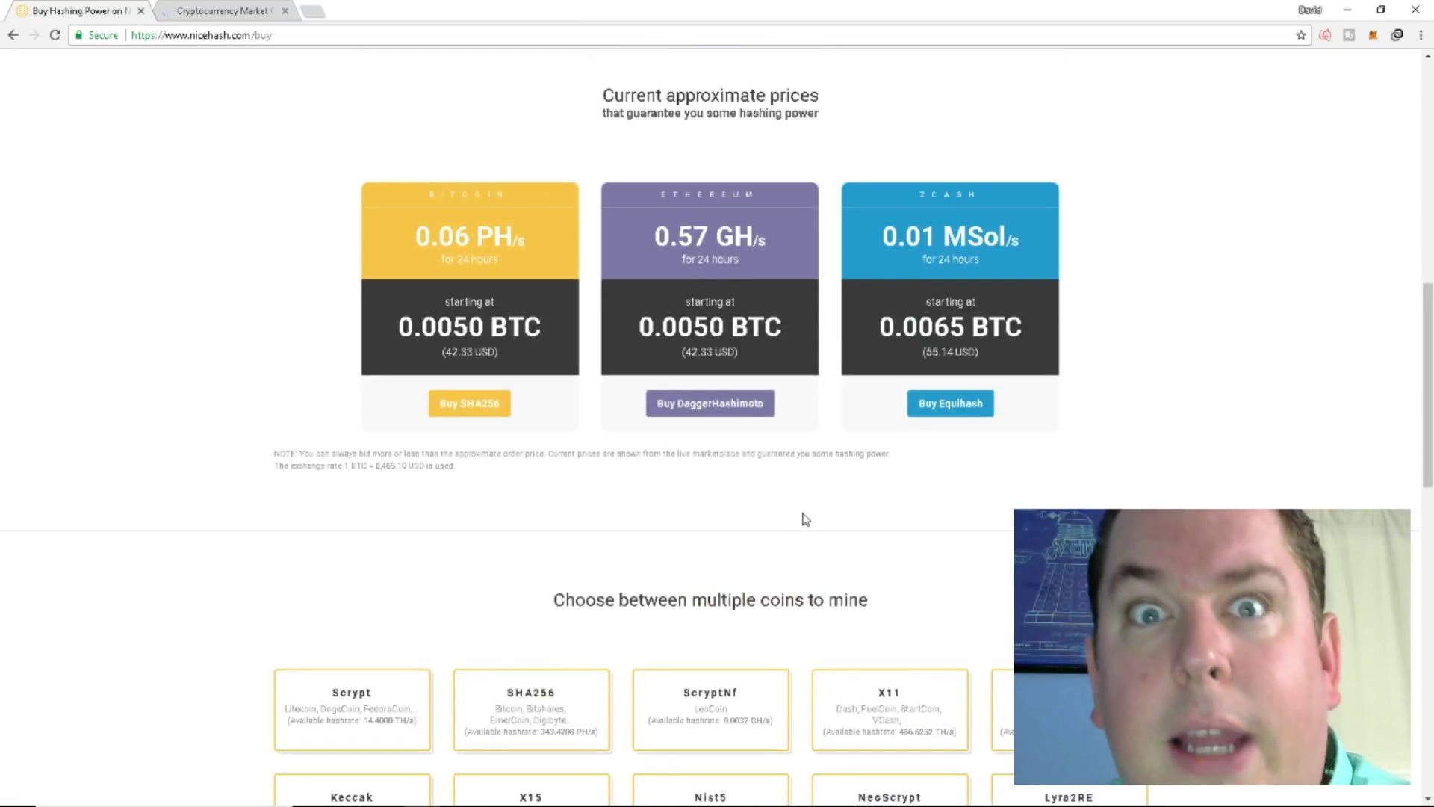
scroll(805, 519, "up", 4)
scroll(906, 368, "down", 7)
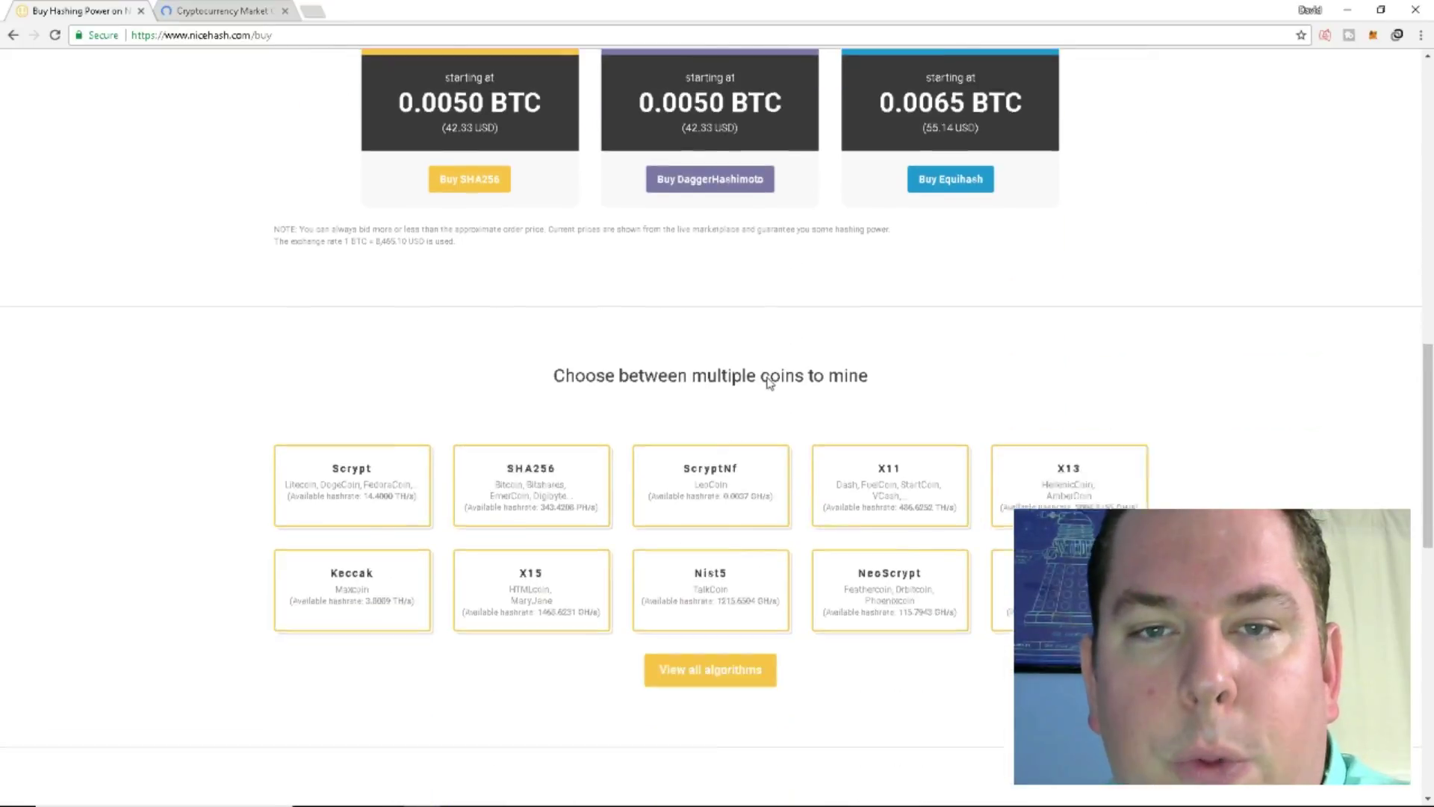
scroll(769, 383, "up", 2)
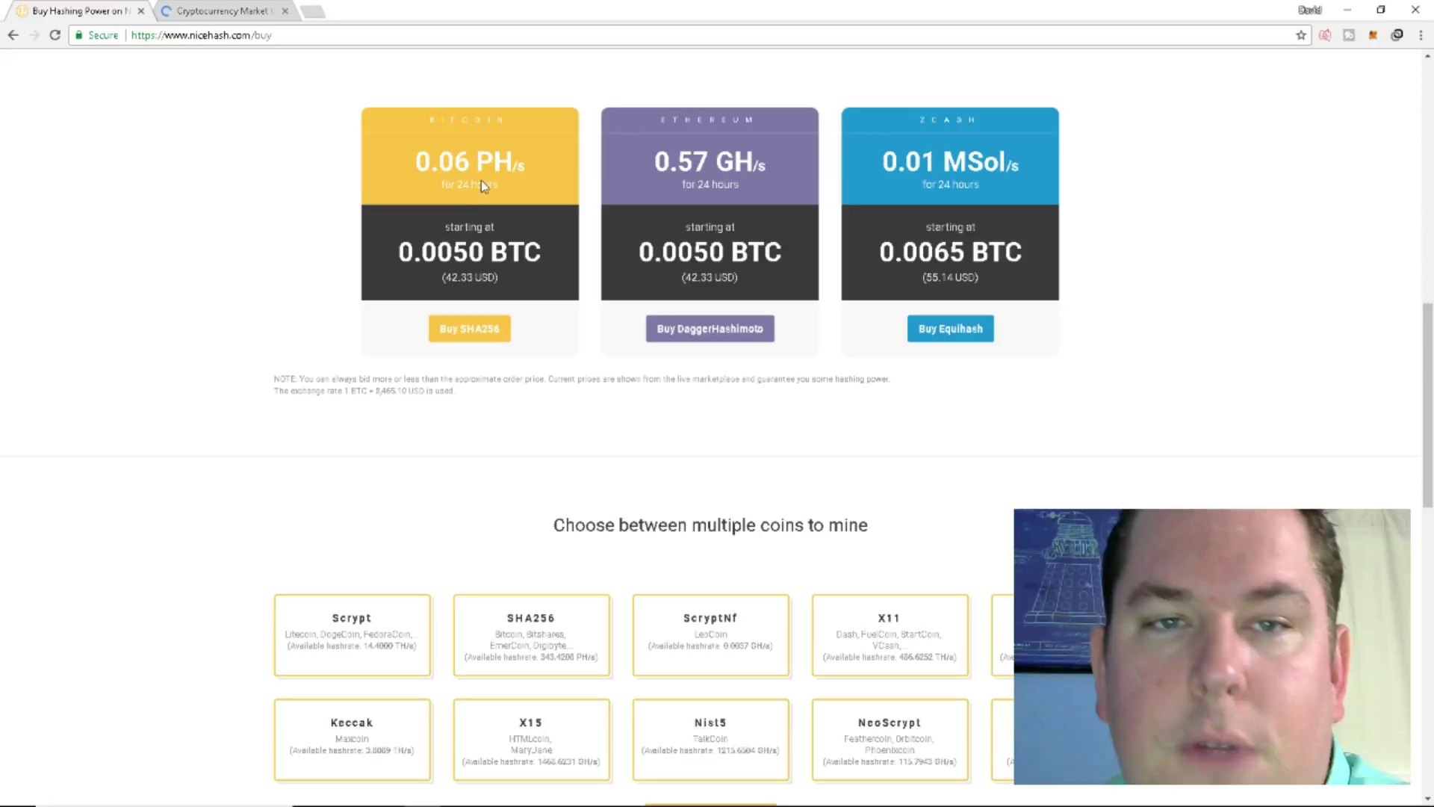
scroll(599, 384, "up", 12)
scroll(624, 383, "down", 7)
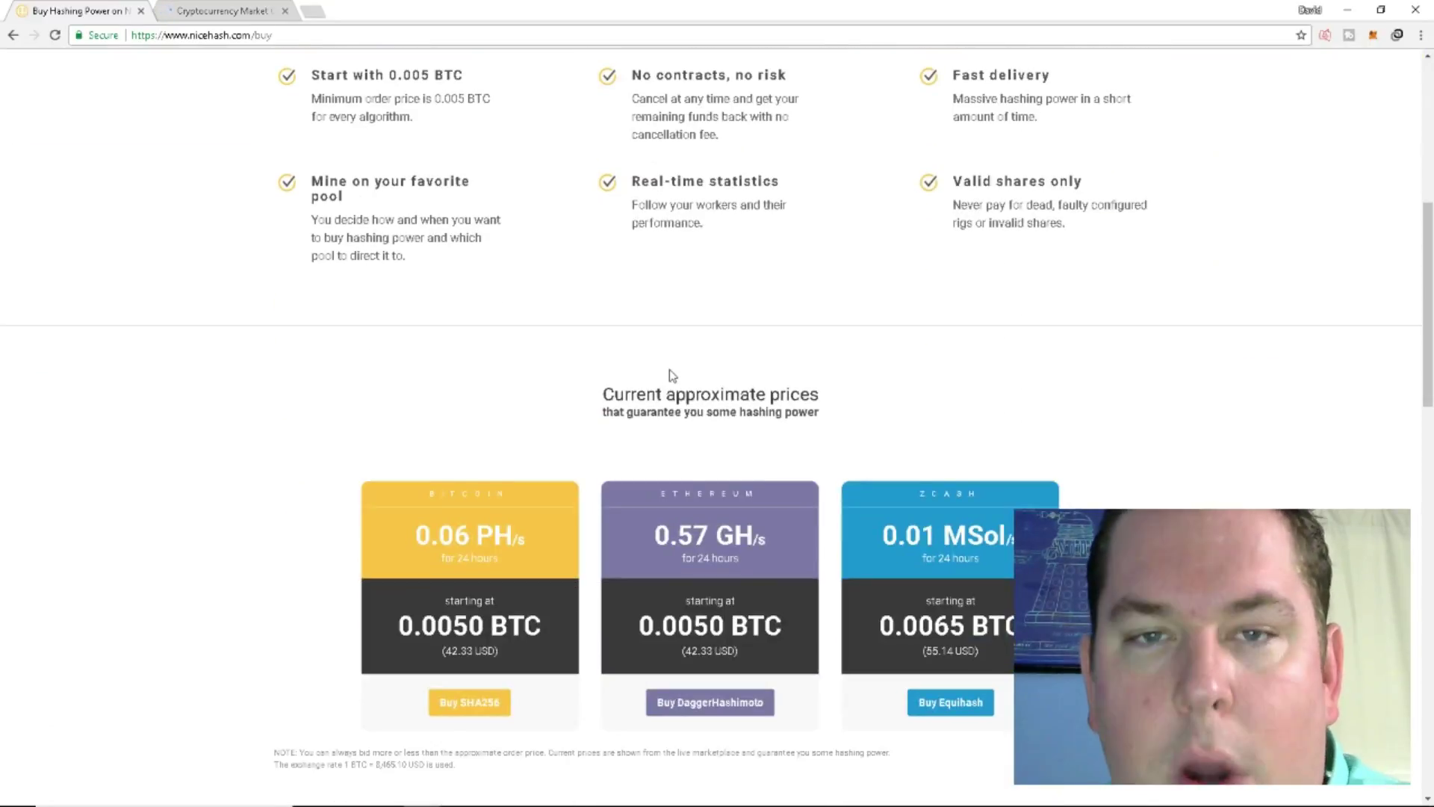
scroll(670, 374, "down", 12)
scroll(714, 377, "up", 20)
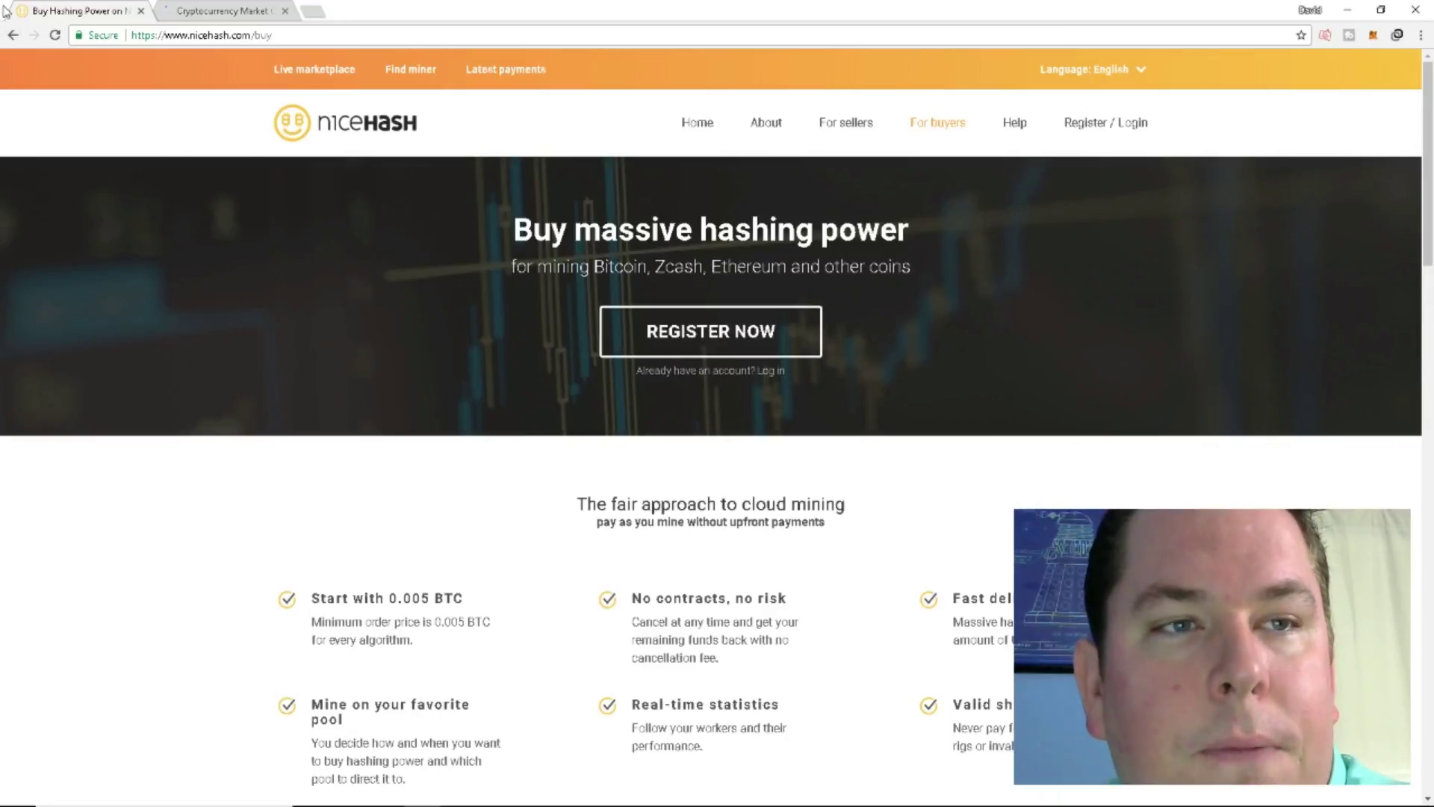
Return to the NiceHash home page, open the details of selling computing power and review the reasons to sell.
left_click(13, 35)
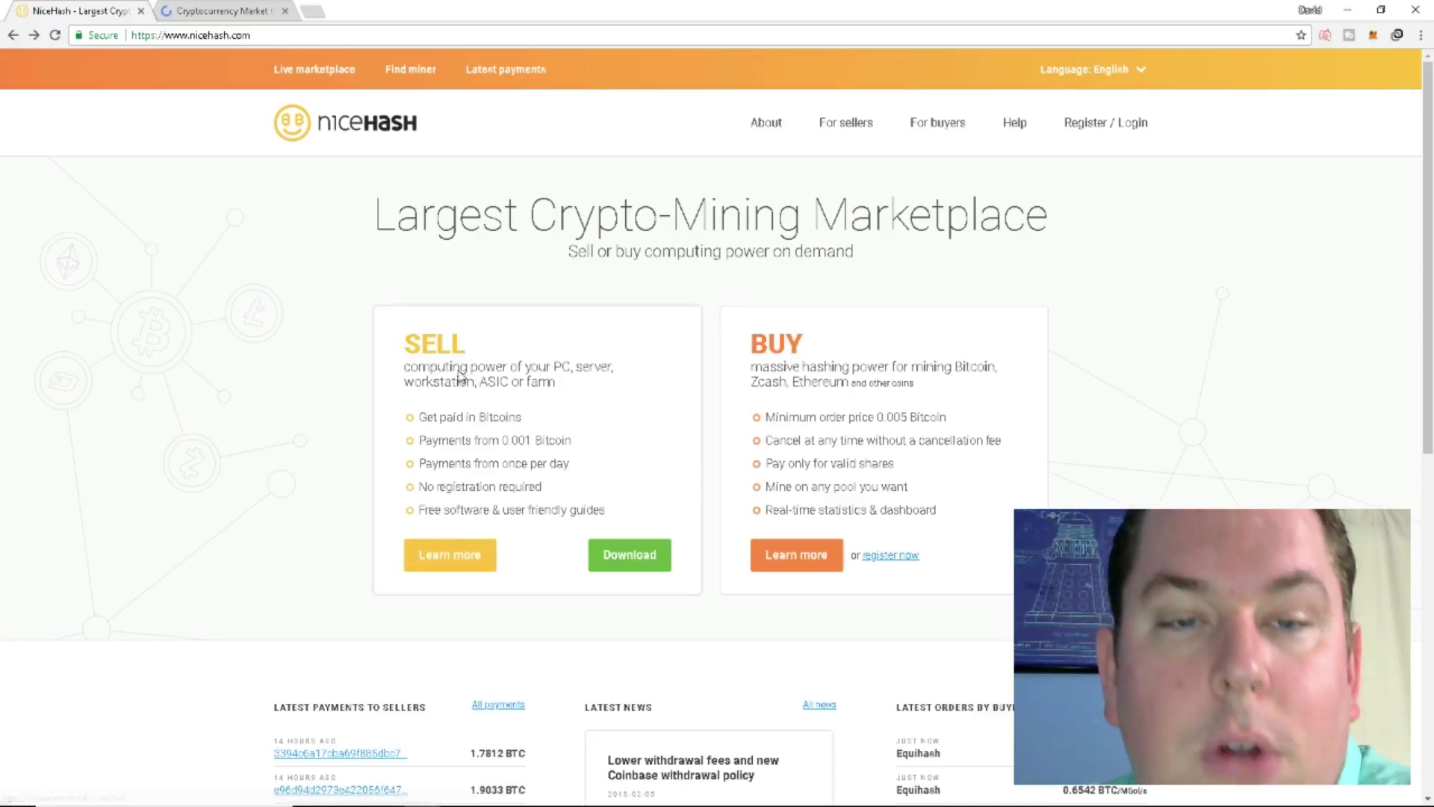
left_click(419, 564)
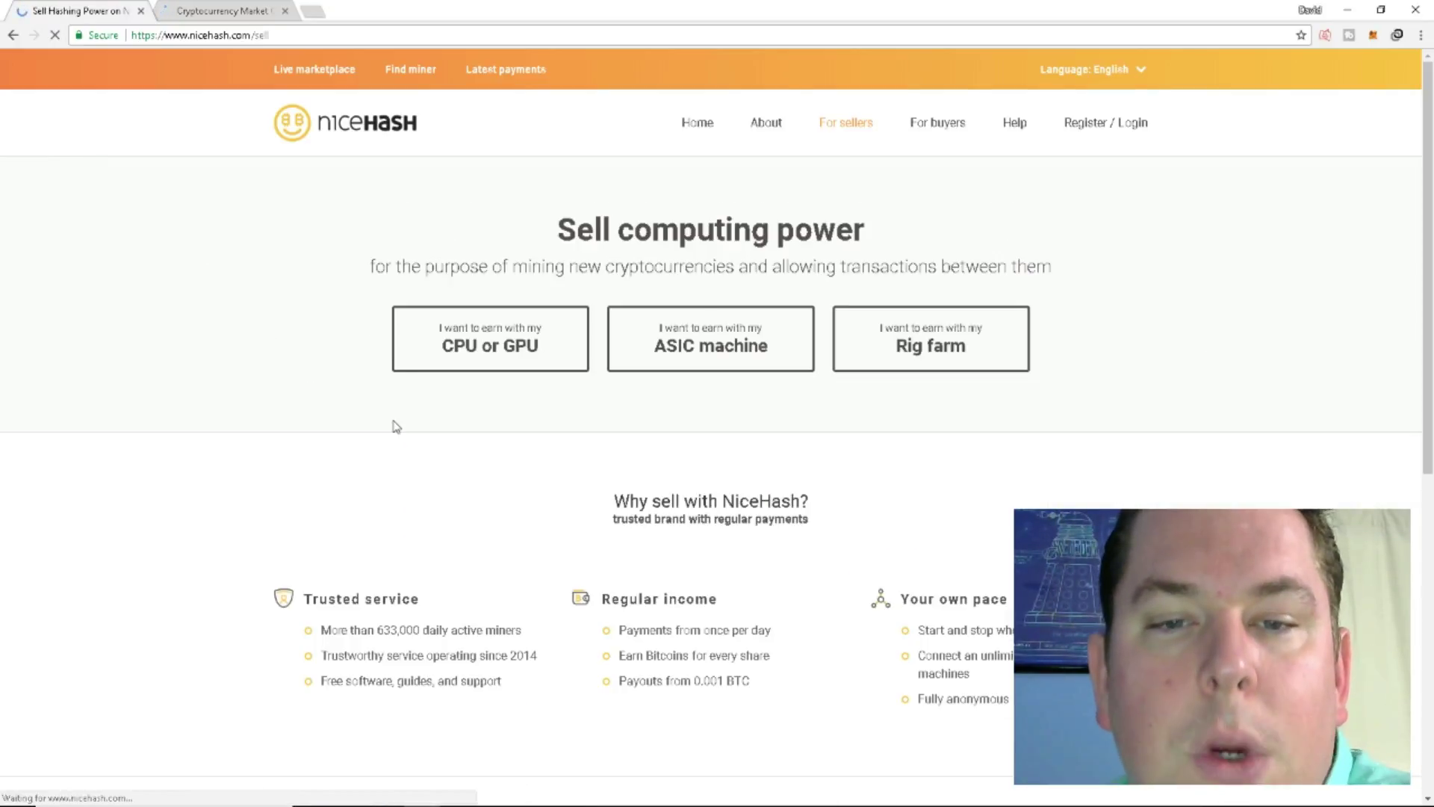
scroll(470, 370, "down", 1)
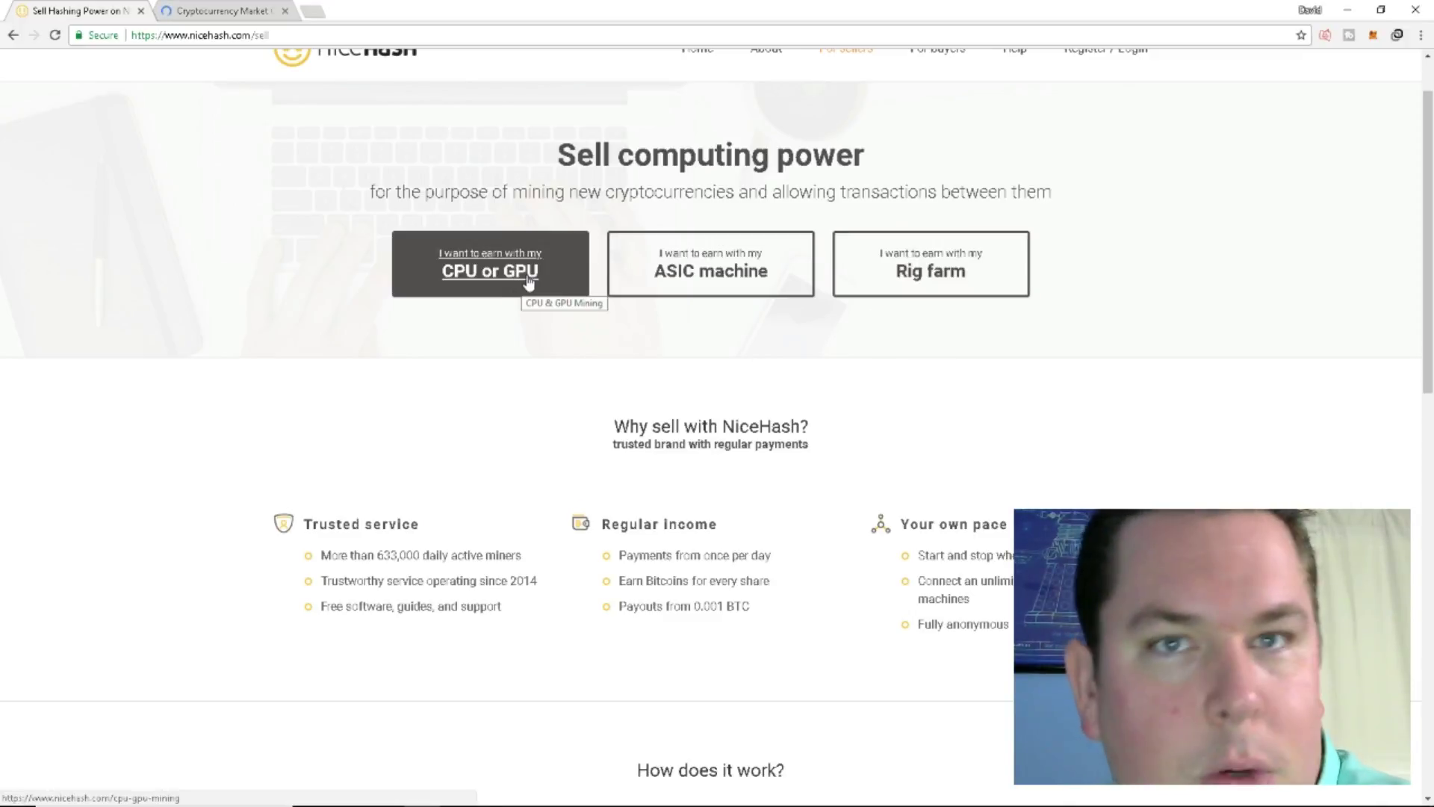
scroll(889, 384, "down", 3)
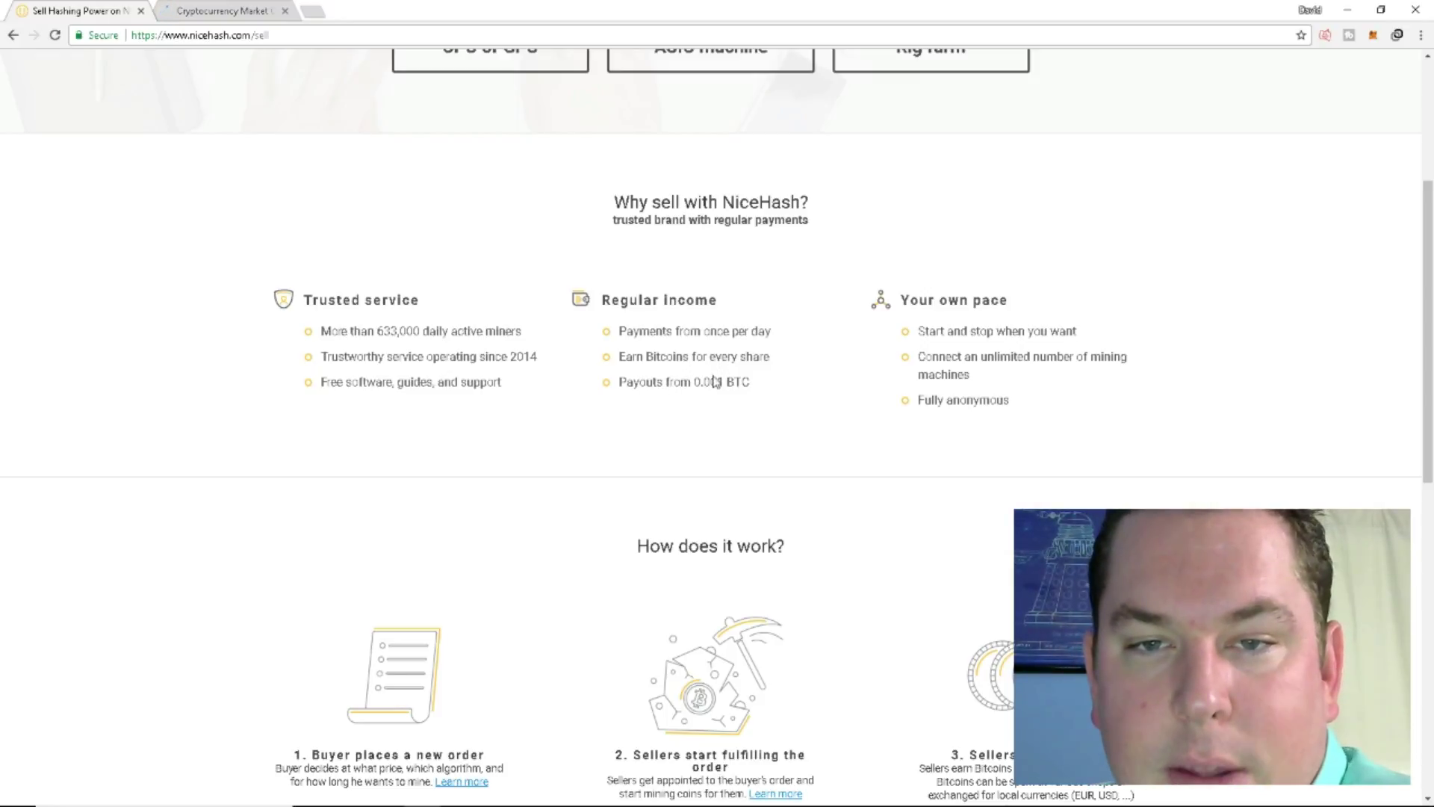
Highlight the payout threshold and payment frequency under Regular income, and clear the selection.
left_click_drag(751, 384, 629, 388)
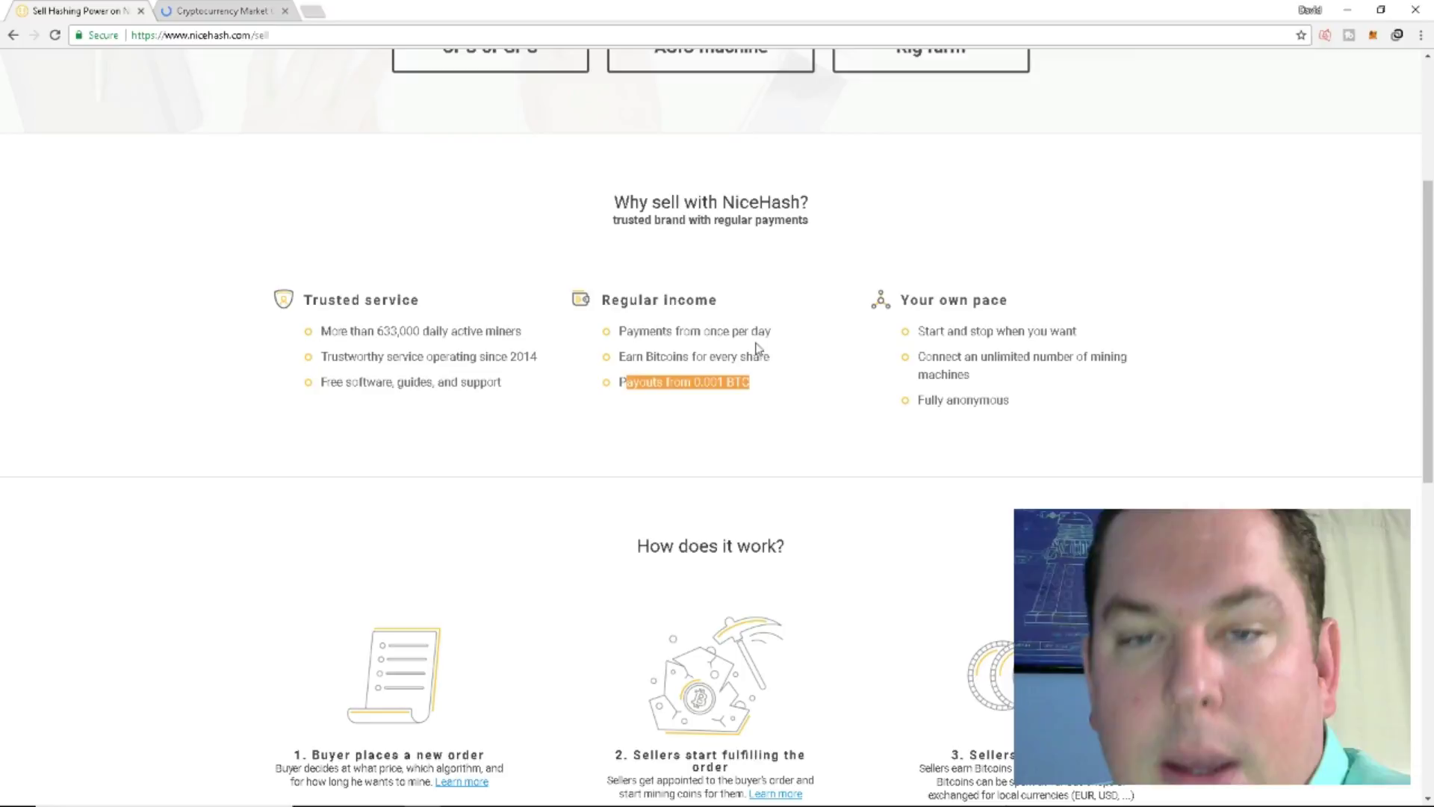
left_click_drag(777, 335, 618, 338)
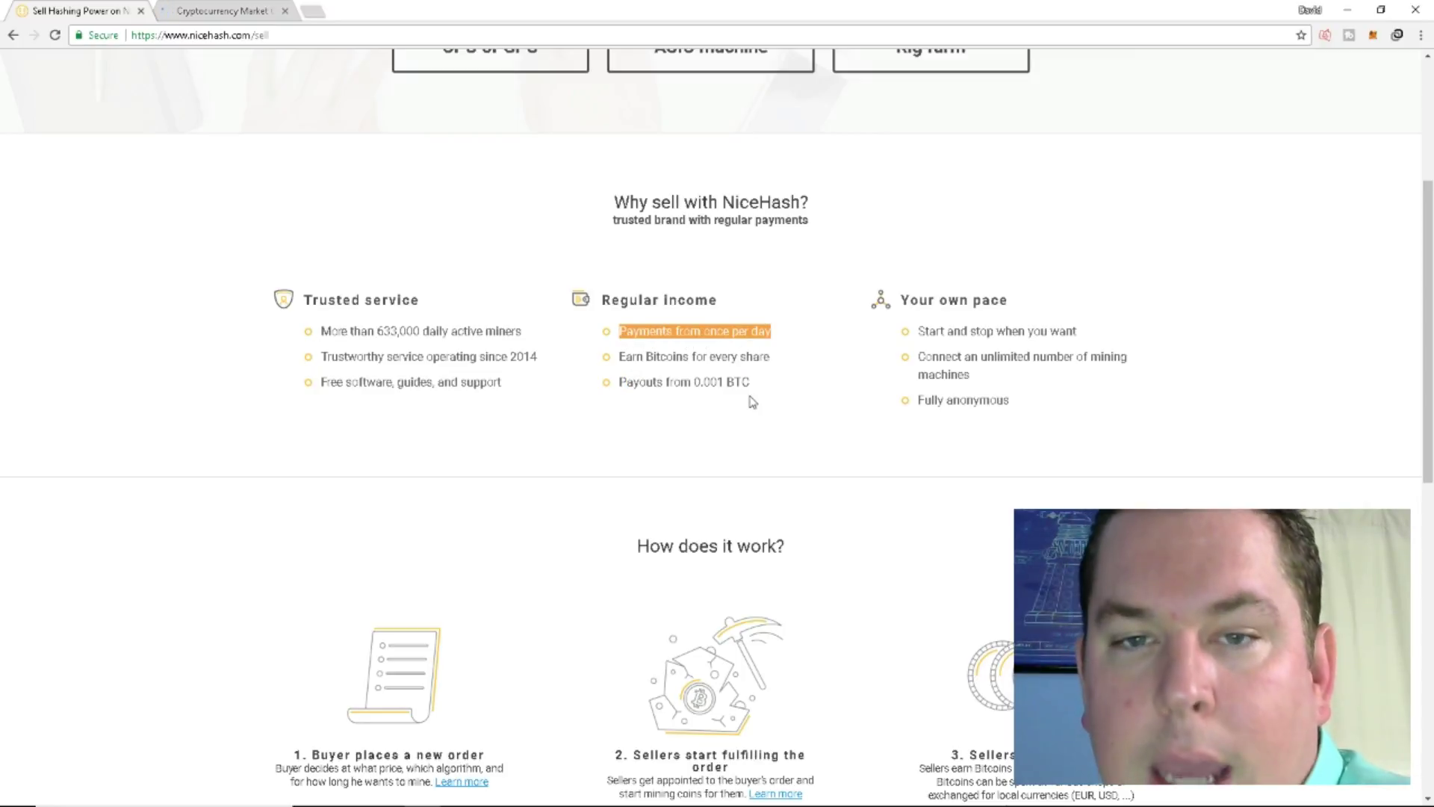
left_click_drag(756, 383, 624, 384)
left_click(728, 395)
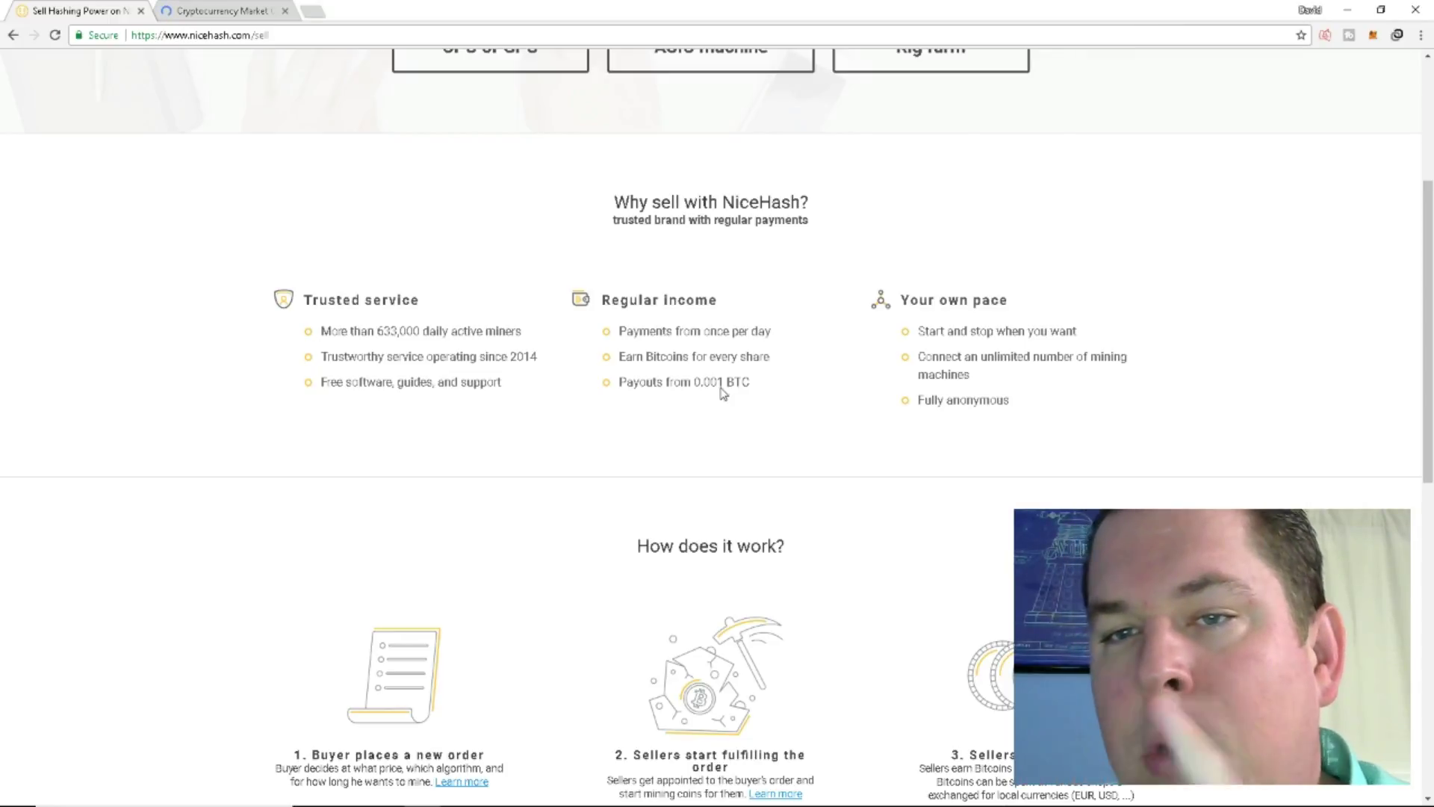
Highlight the payout threshold under Regular income, then review the seller benefits and the How does it work section.
left_click_drag(744, 383, 619, 386)
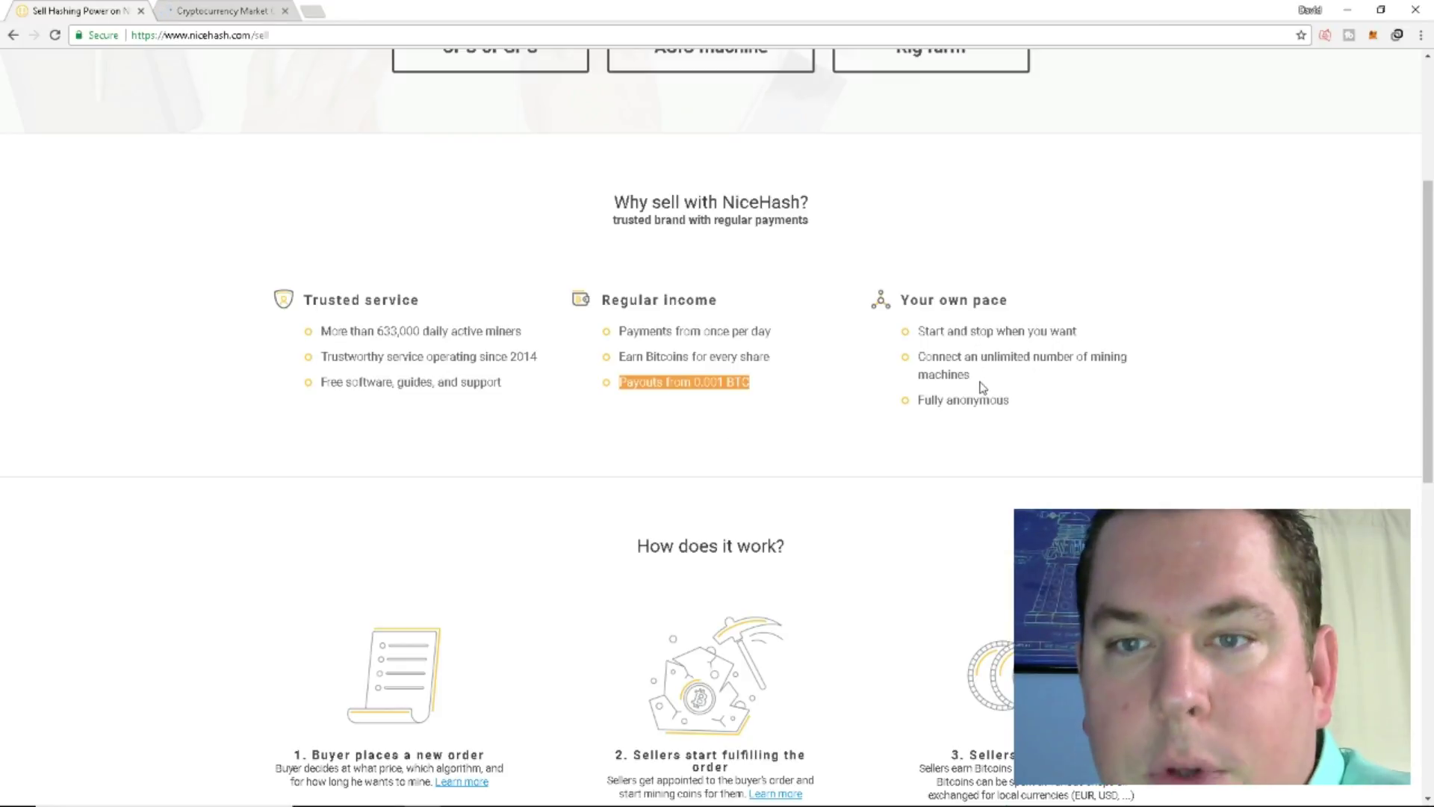
scroll(1015, 385, "down", 1)
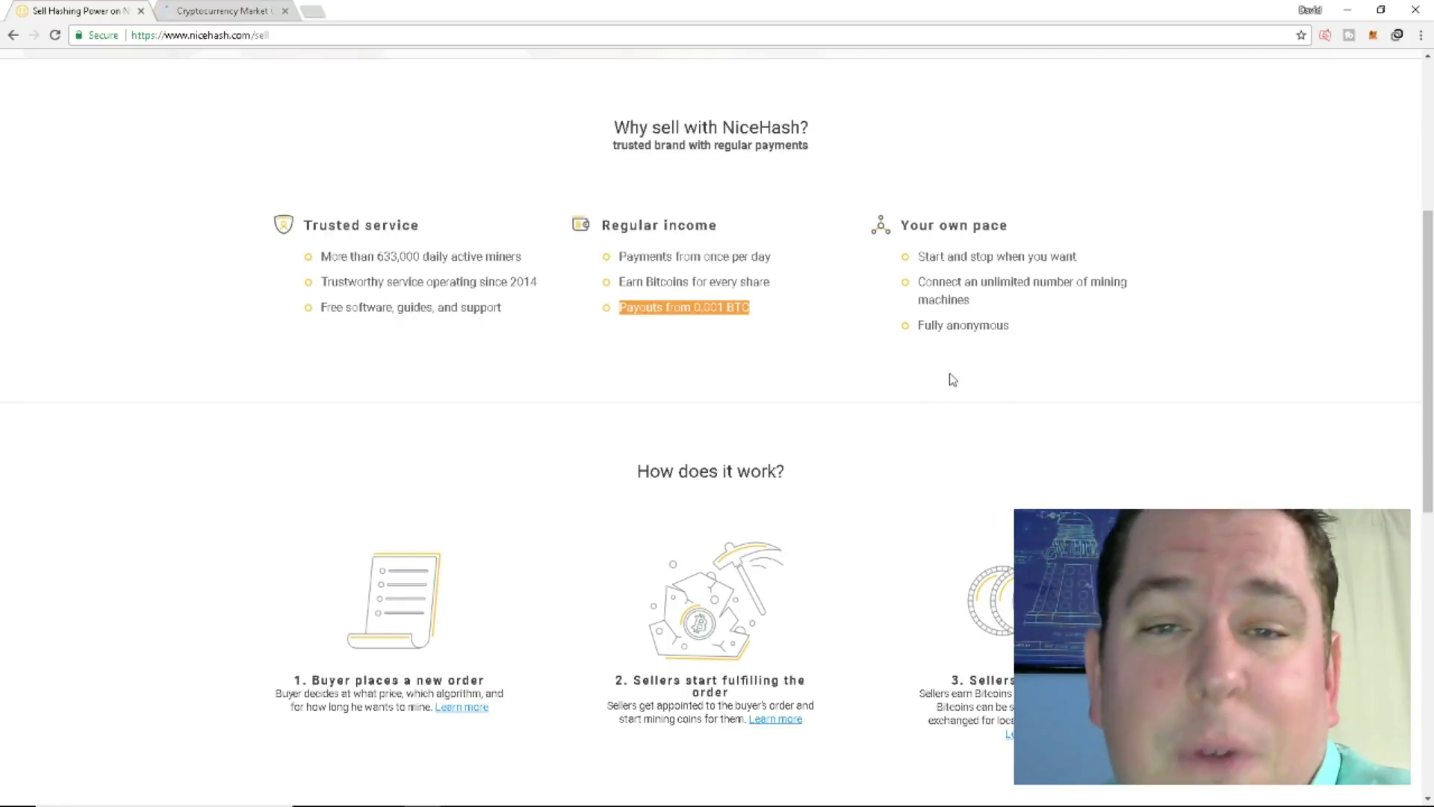
scroll(952, 379, "down", 1)
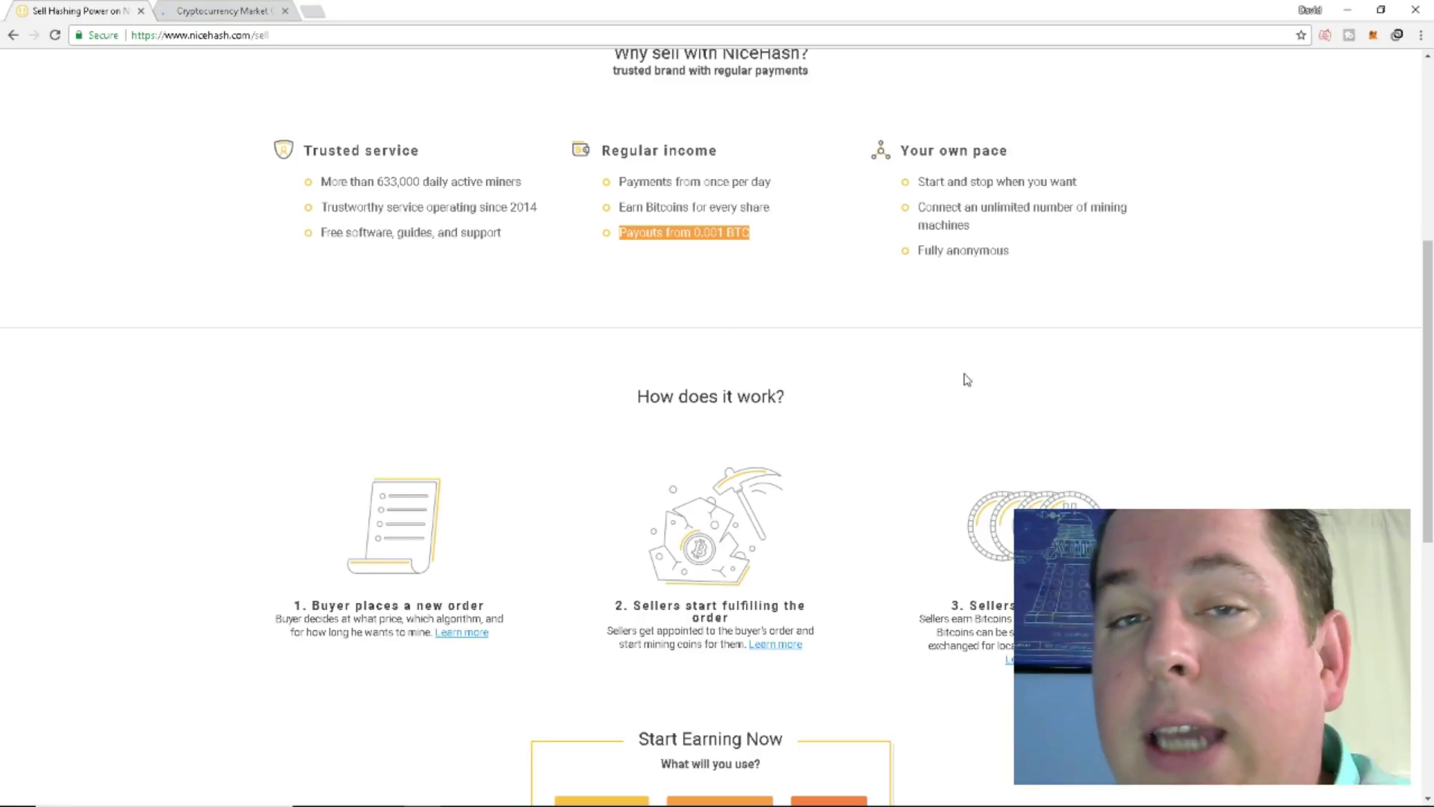
scroll(967, 379, "down", 1)
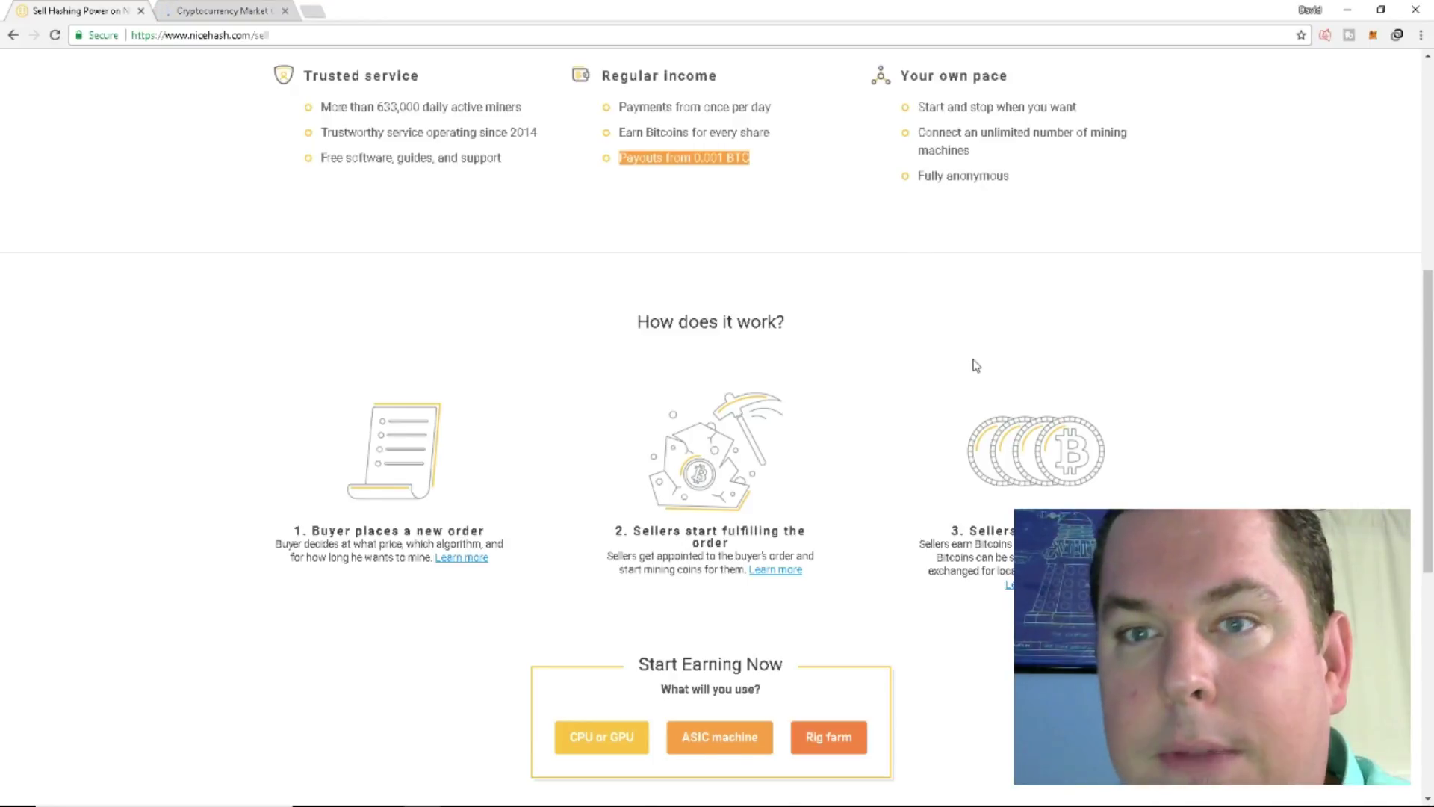
scroll(975, 366, "up", 2)
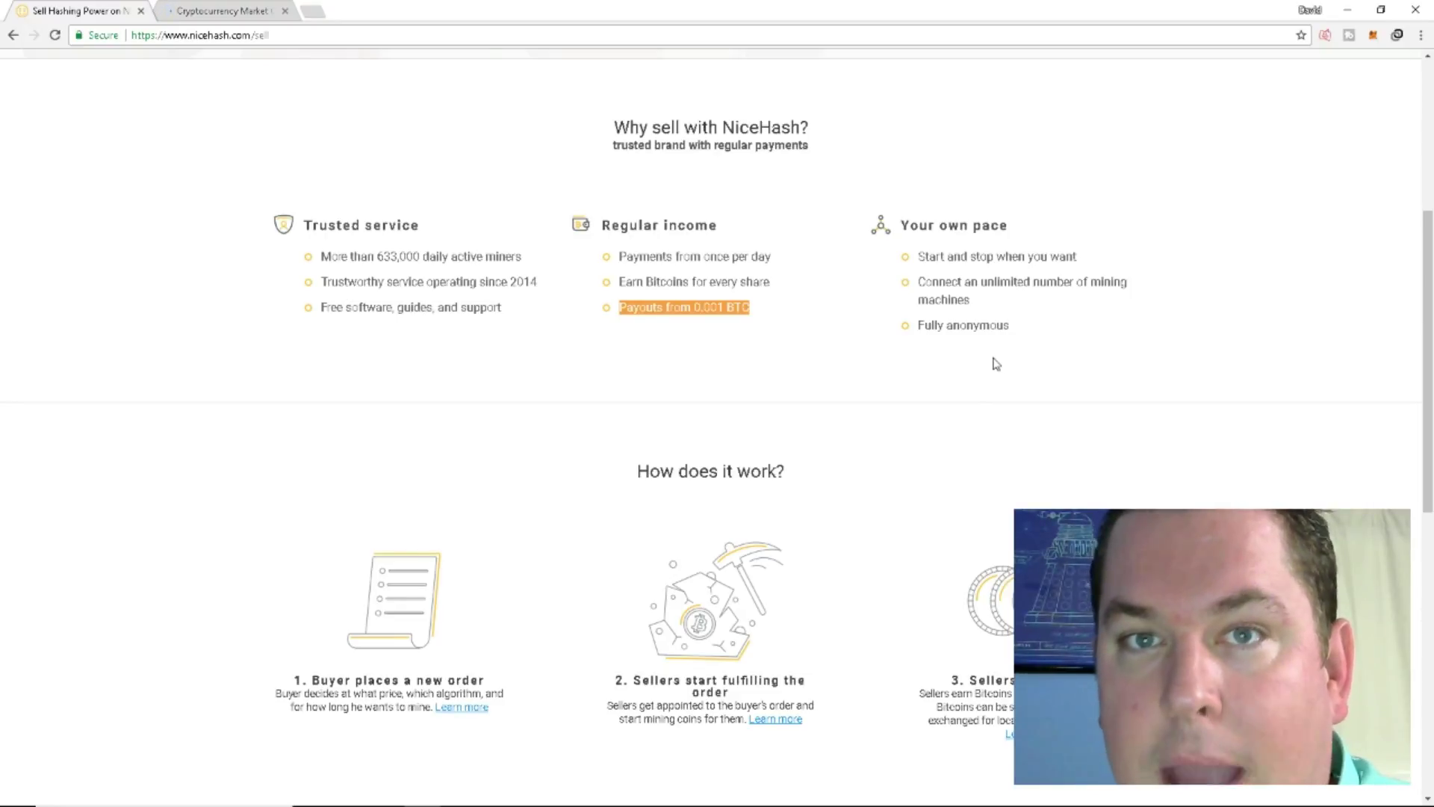
scroll(985, 371, "down", 2)
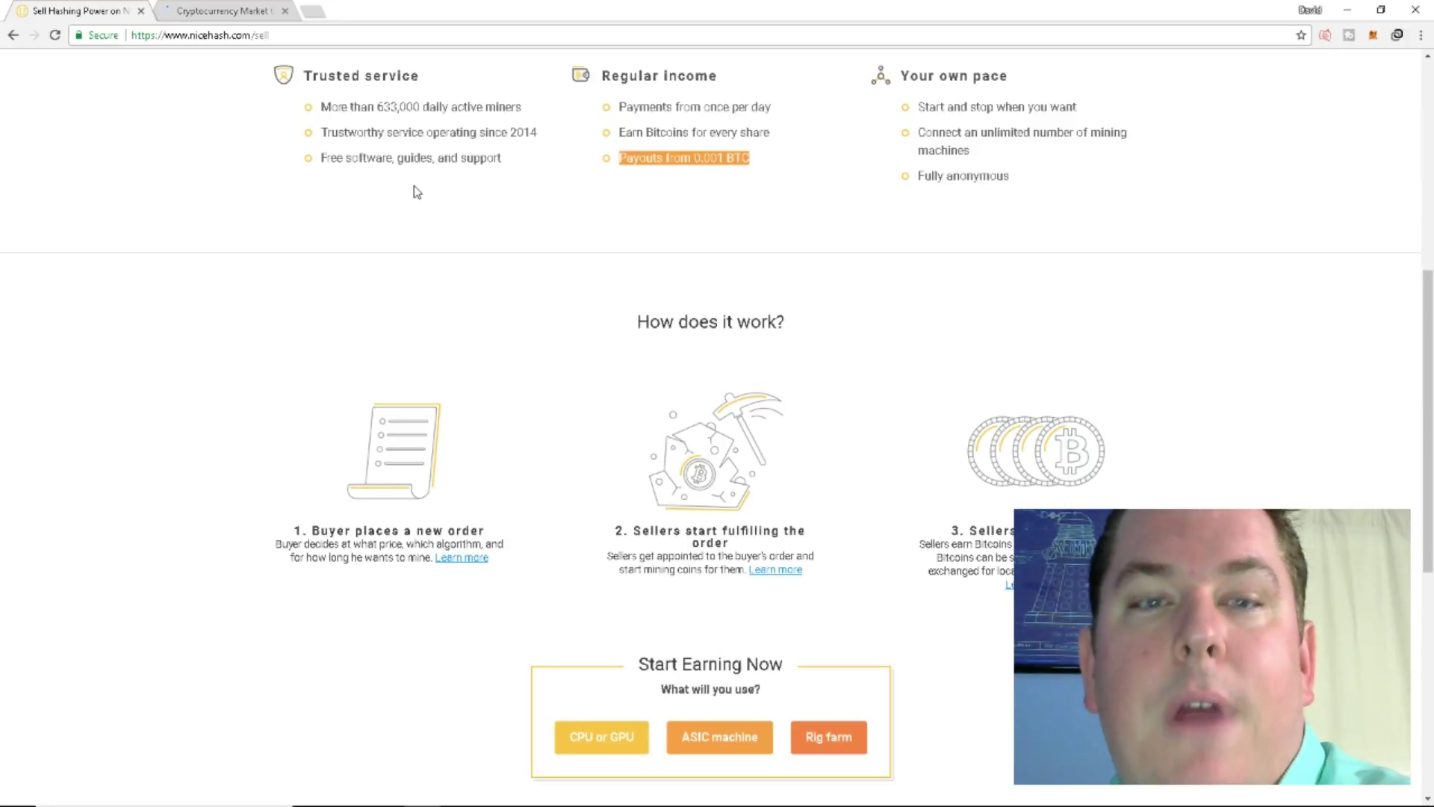
scroll(614, 240, "down", 3)
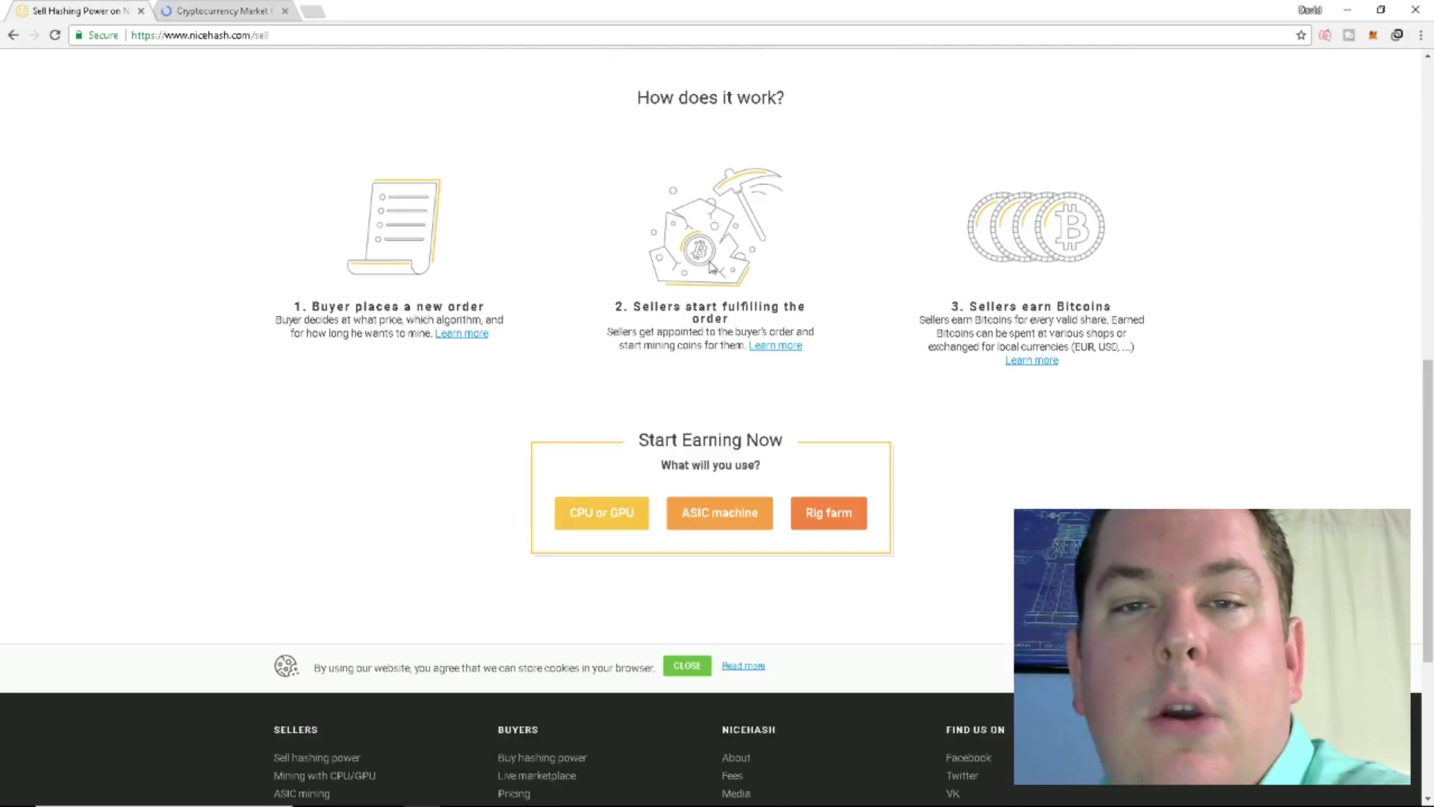
scroll(786, 382, "down", 4)
Open the page for earning with a CPU or GPU and review the recommended mining software.
scroll(777, 365, "up", 15)
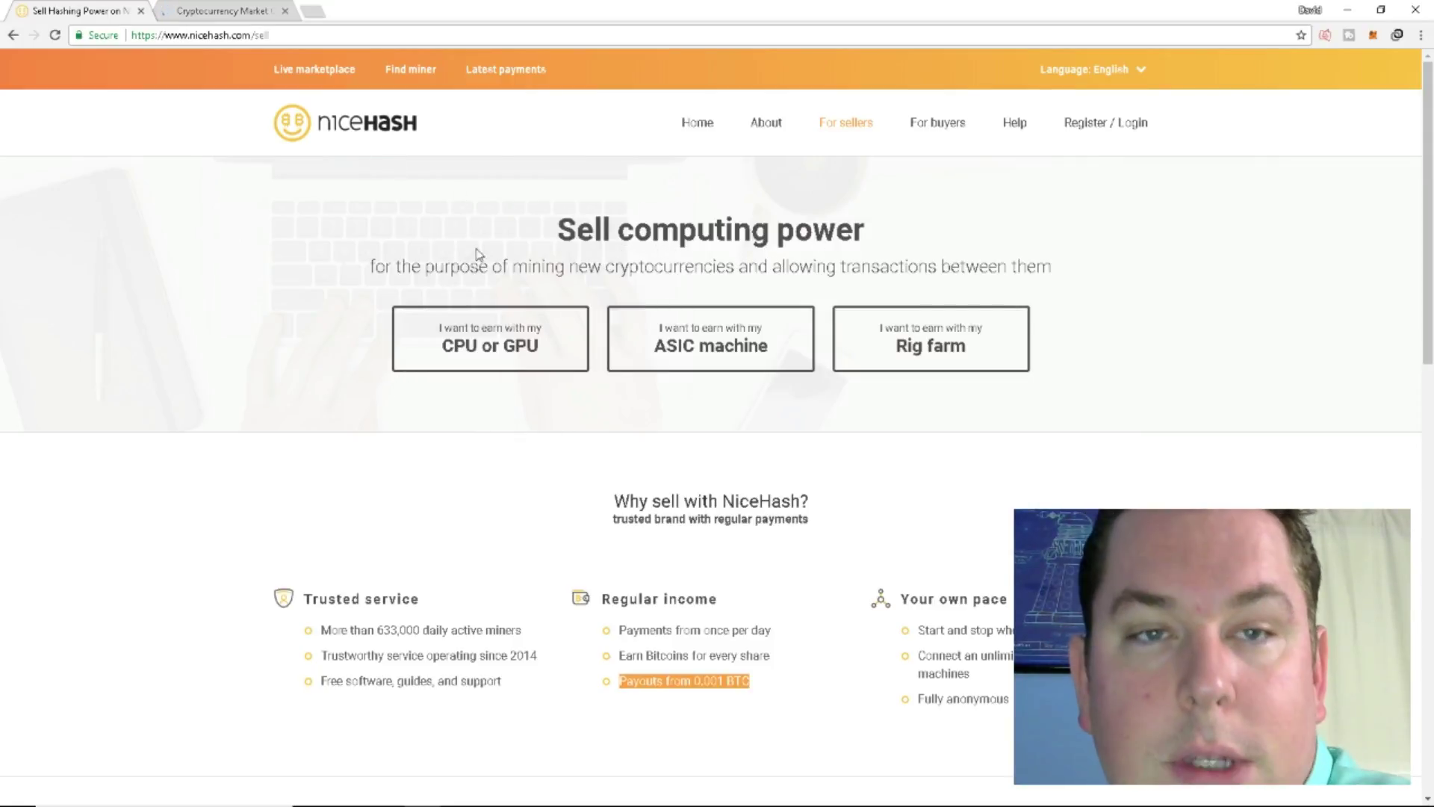
left_click(504, 356)
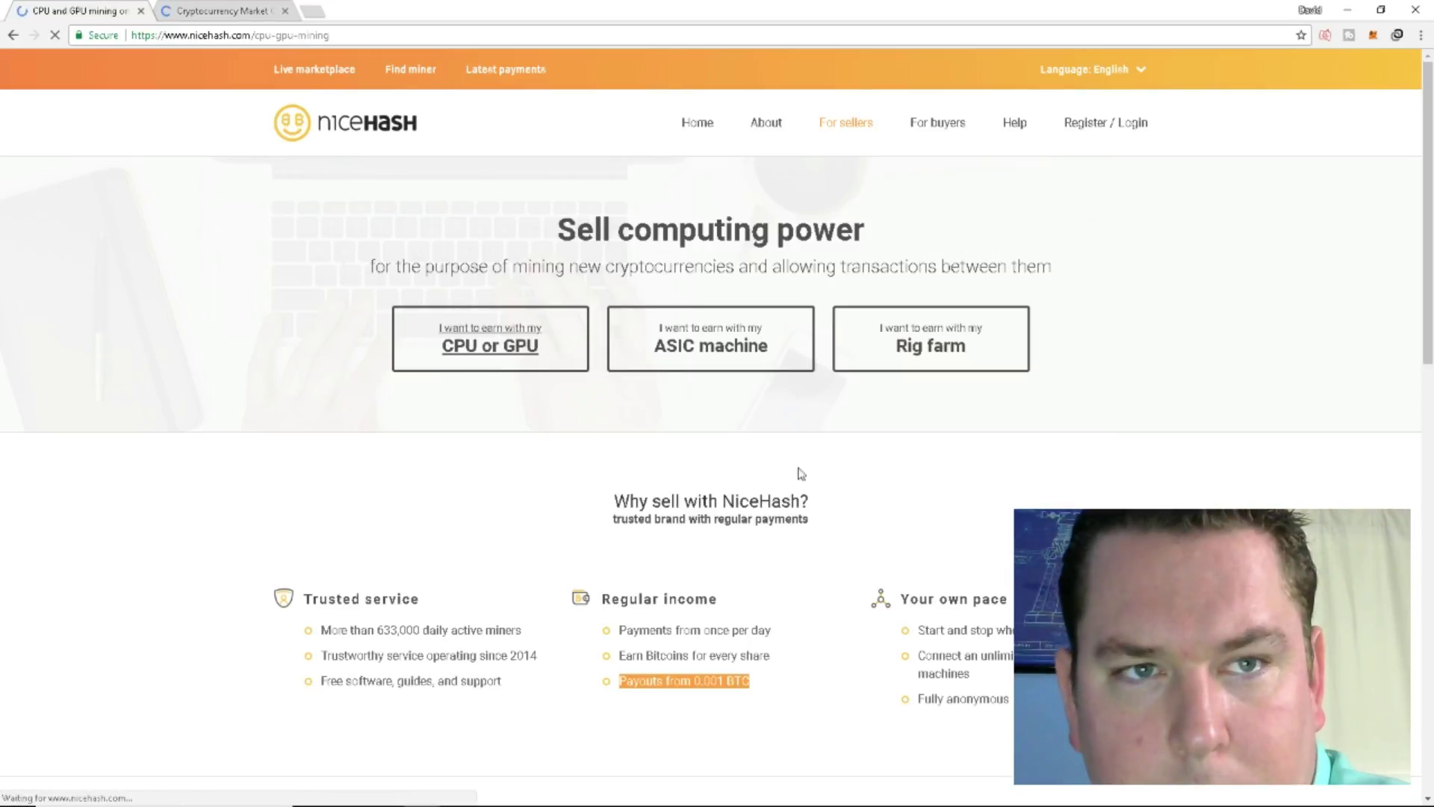
scroll(747, 295, "down", 2)
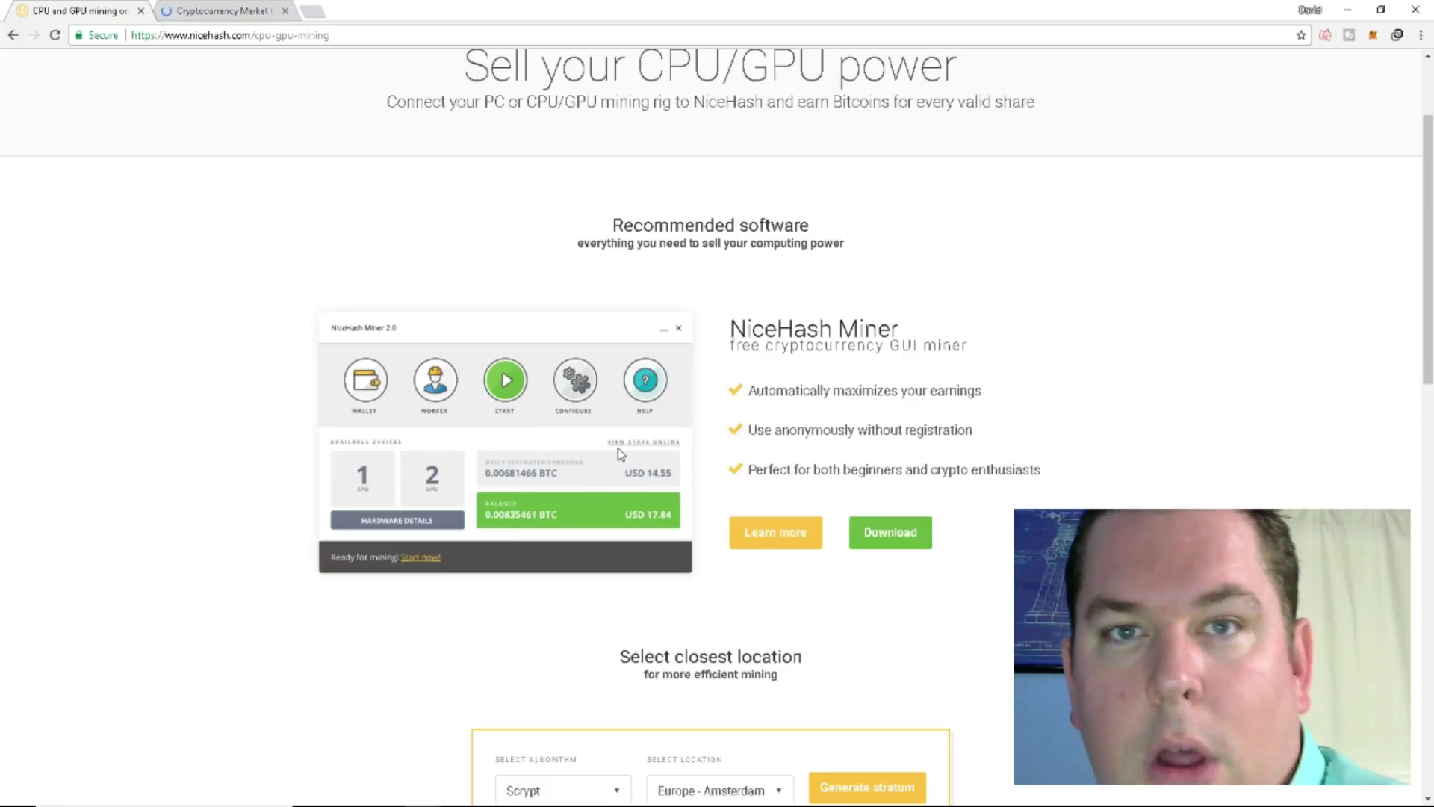
Minimize the browser and launch NiceHash Miner 2 from the desktop.
left_click(1346, 10)
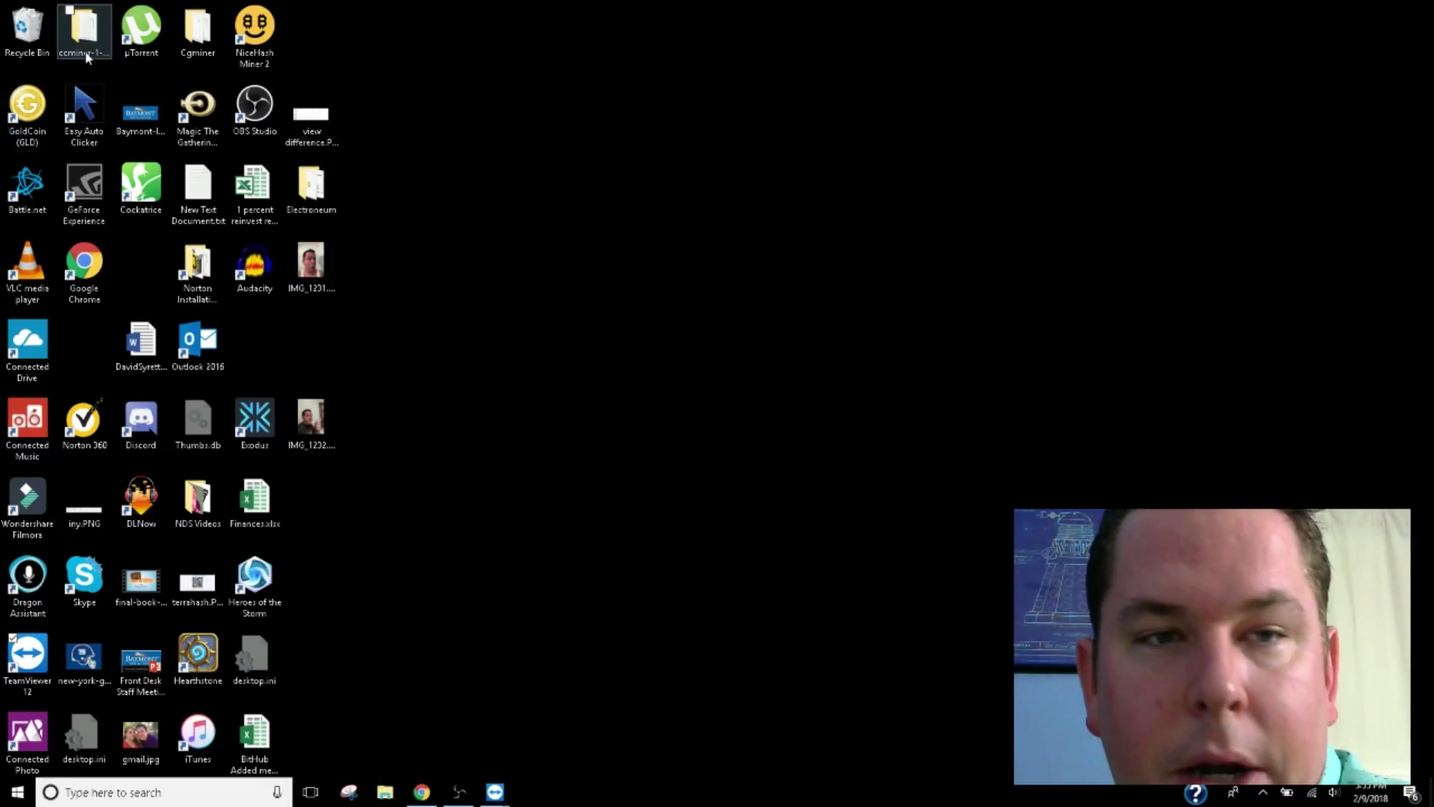
double_click(254, 32)
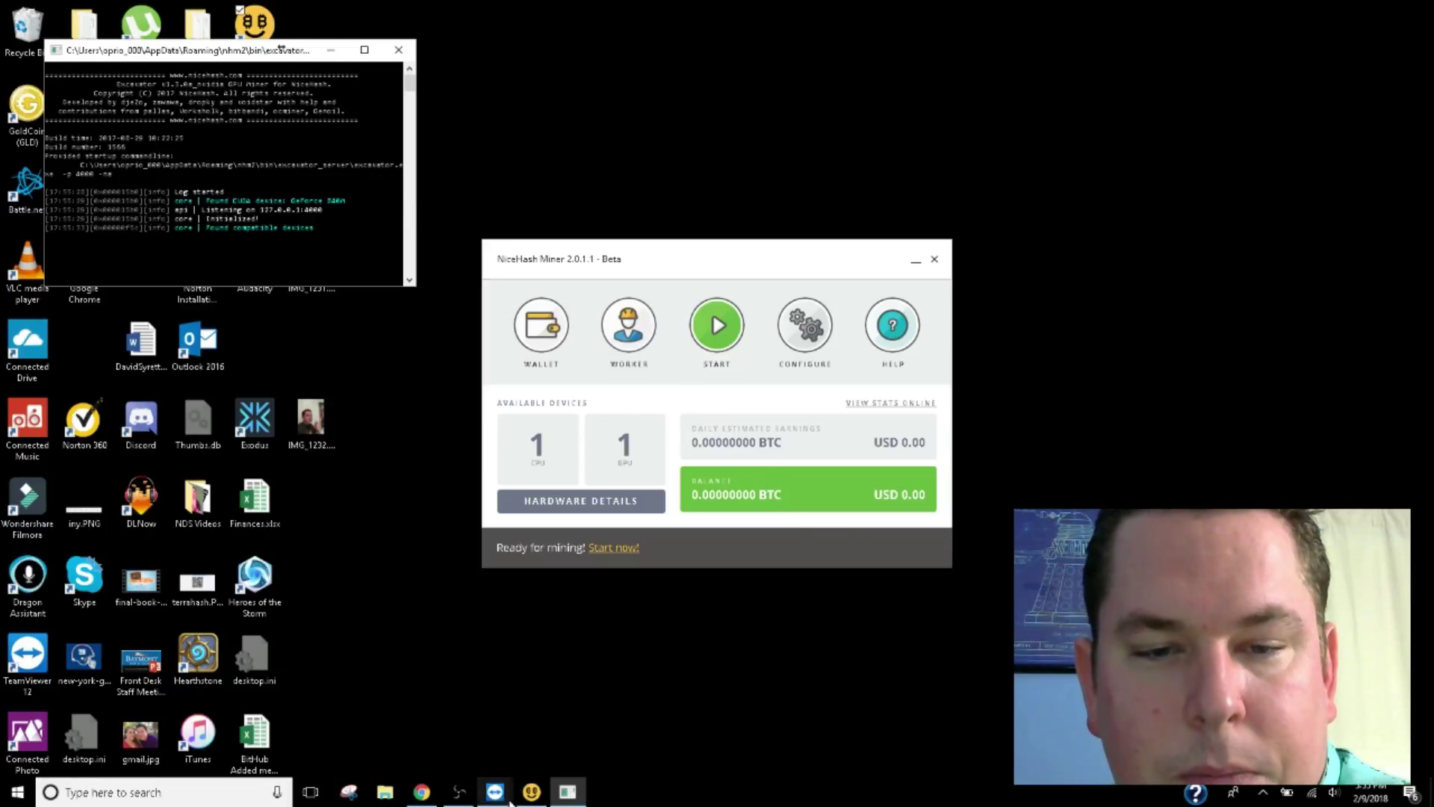
mouse_move(515, 800)
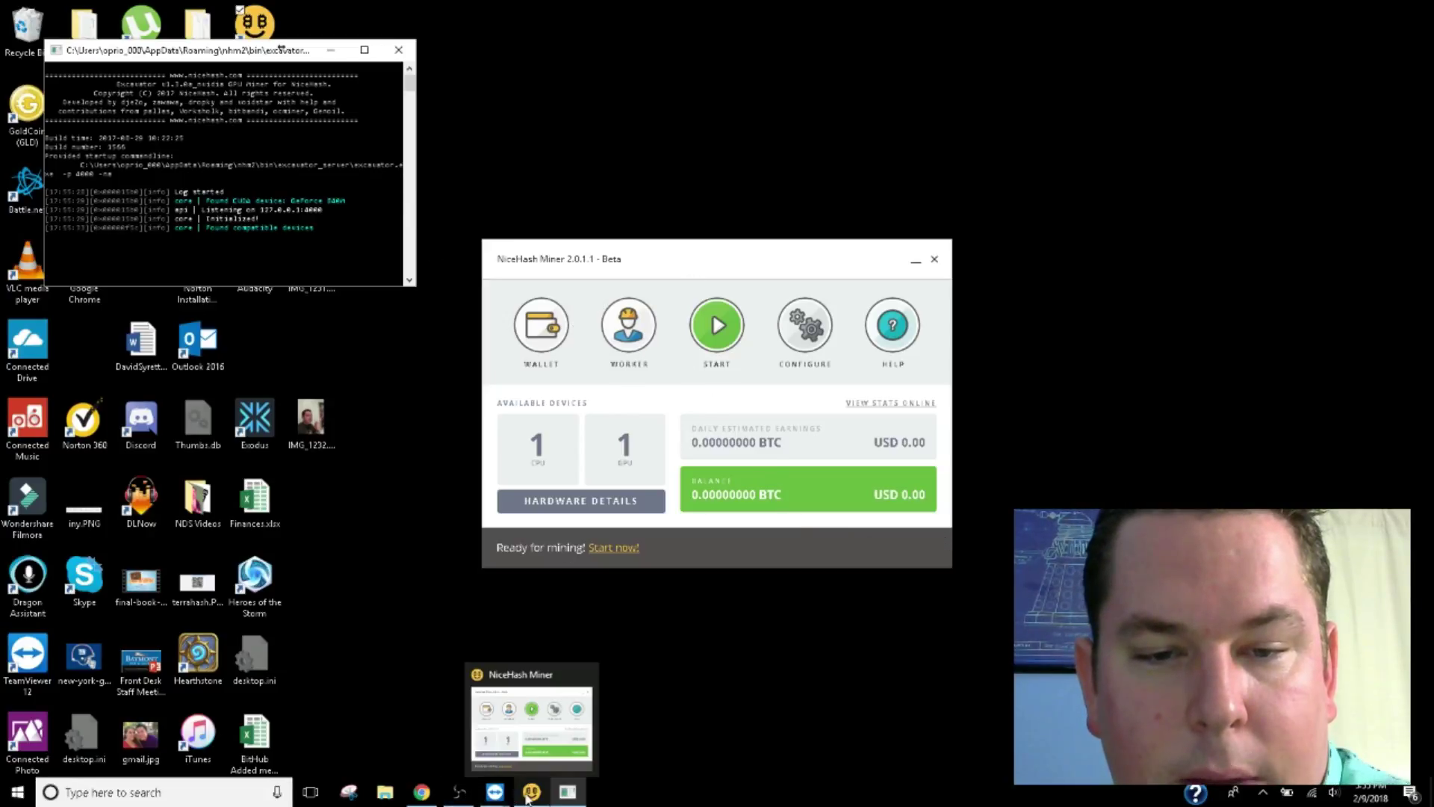
Return to the NiceHash site in Chrome and log in with the saved account credentials, completing the robot check.
left_click(421, 791)
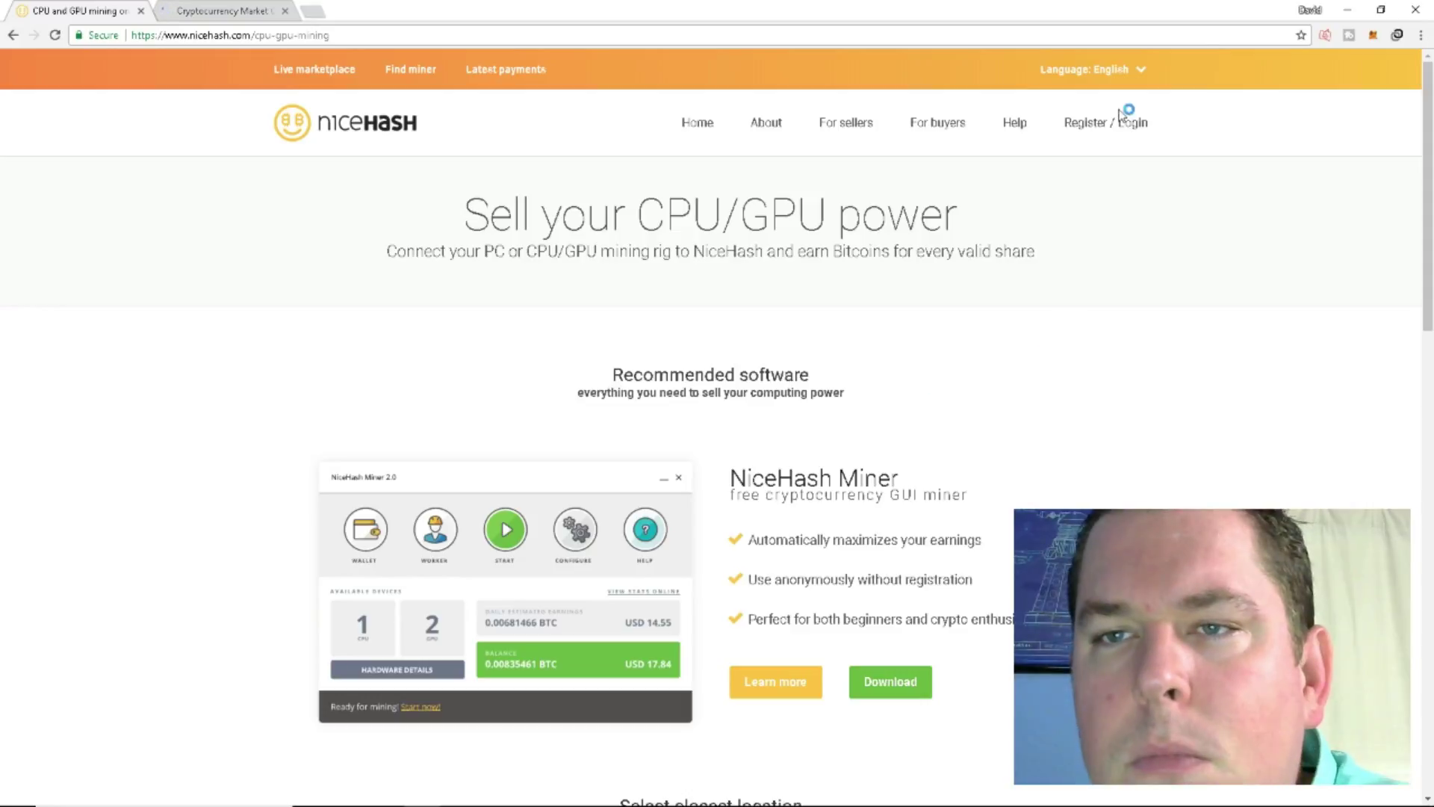
left_click(1137, 125)
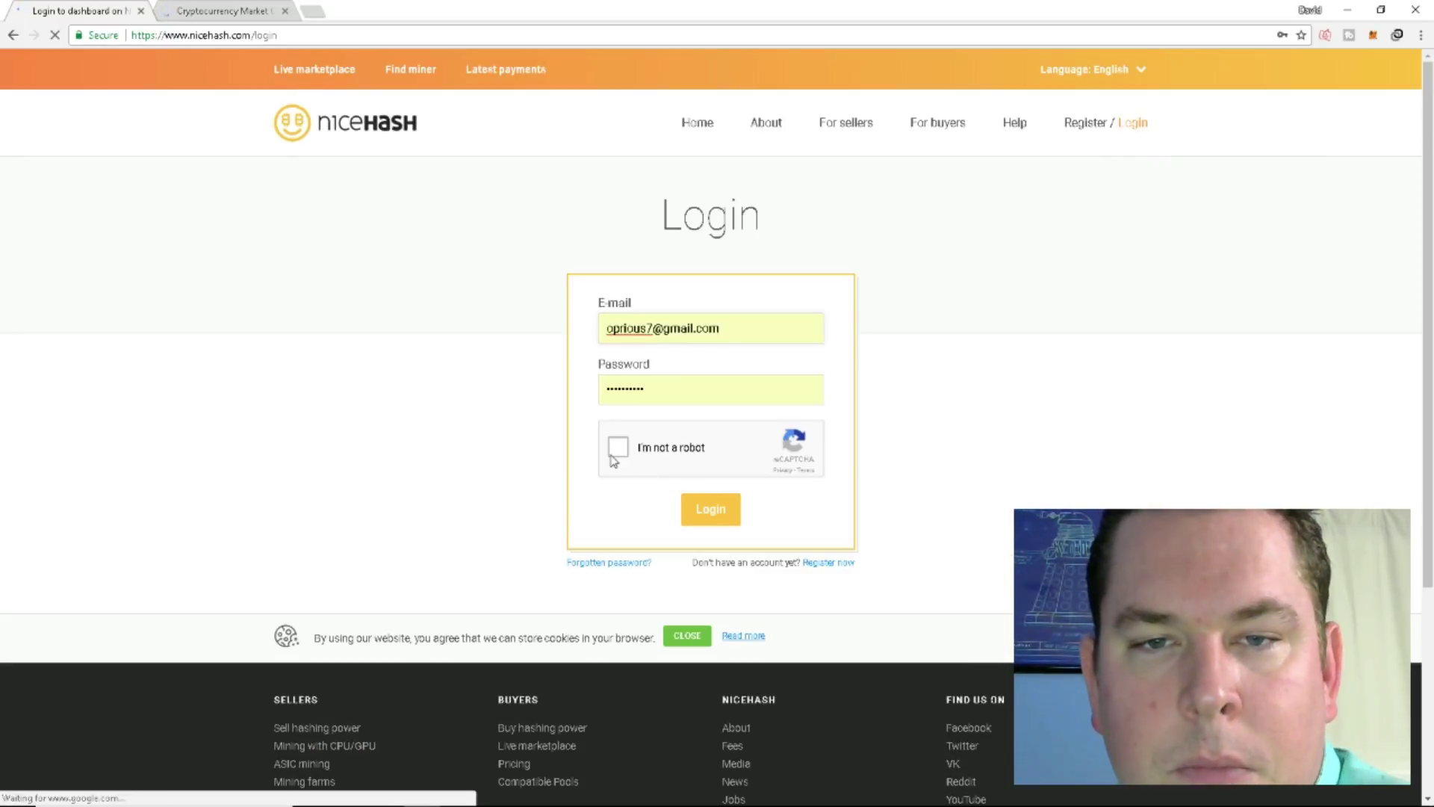
left_click(618, 448)
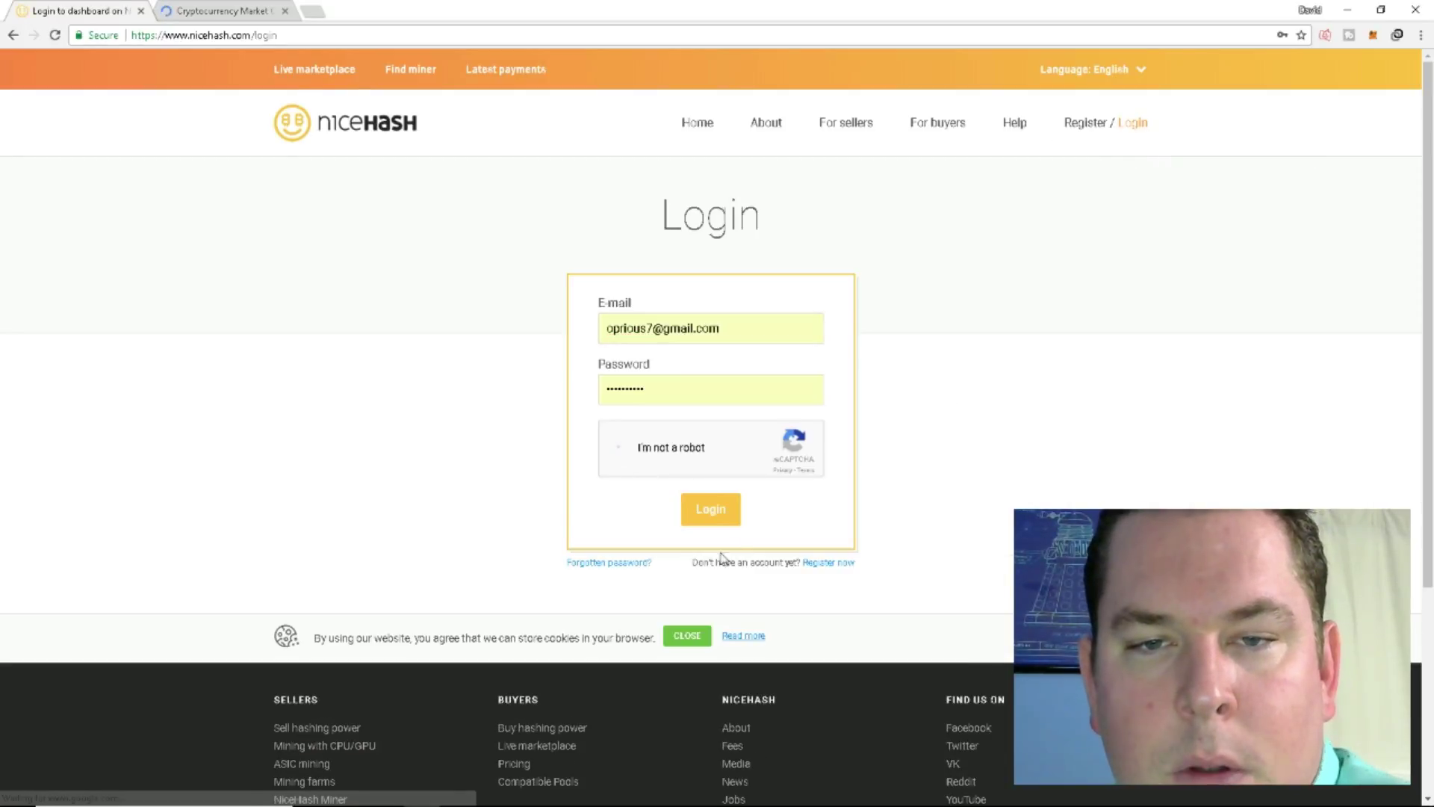
left_click(713, 510)
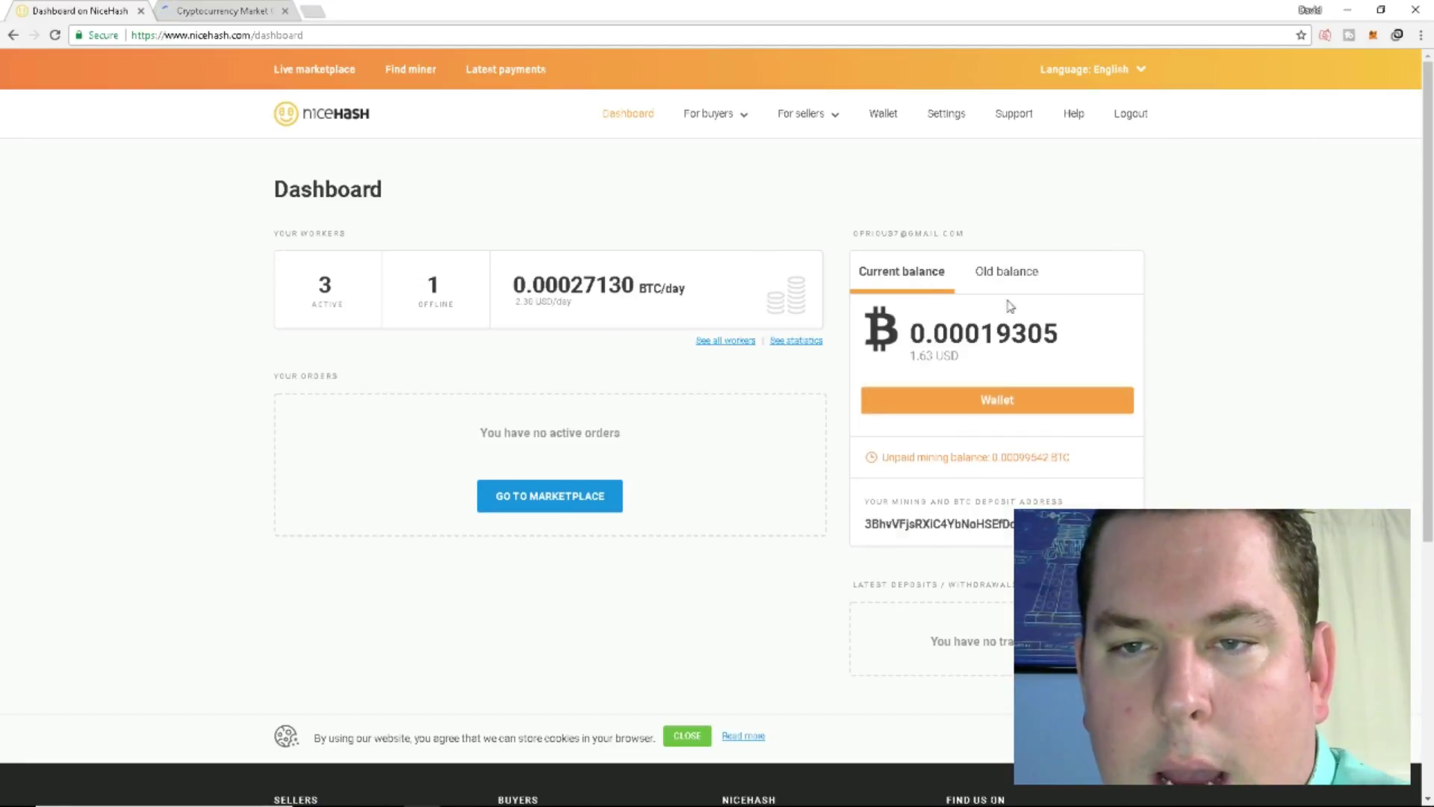
Check the old balance on the dashboard and return to the current balance.
left_click(1012, 276)
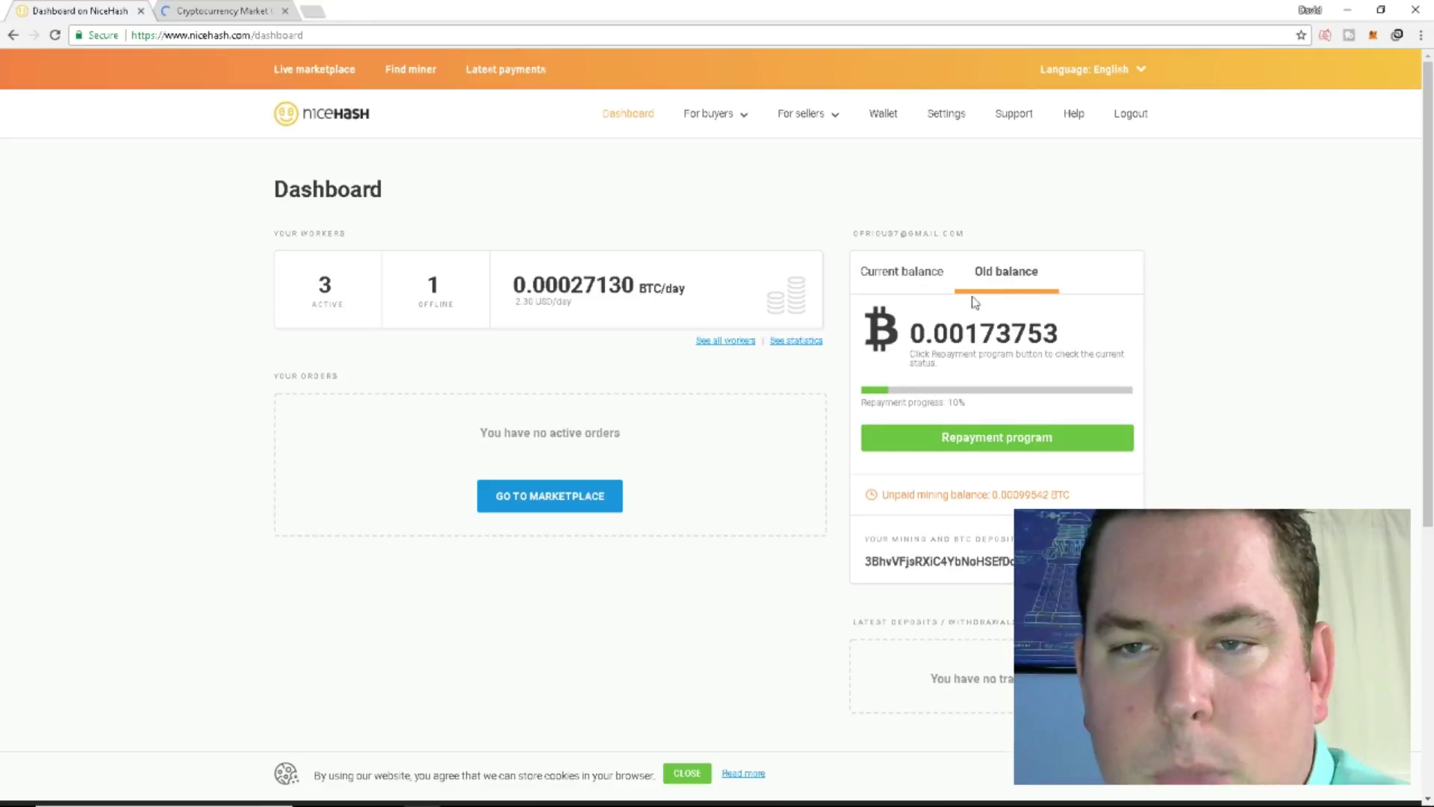
left_click(922, 288)
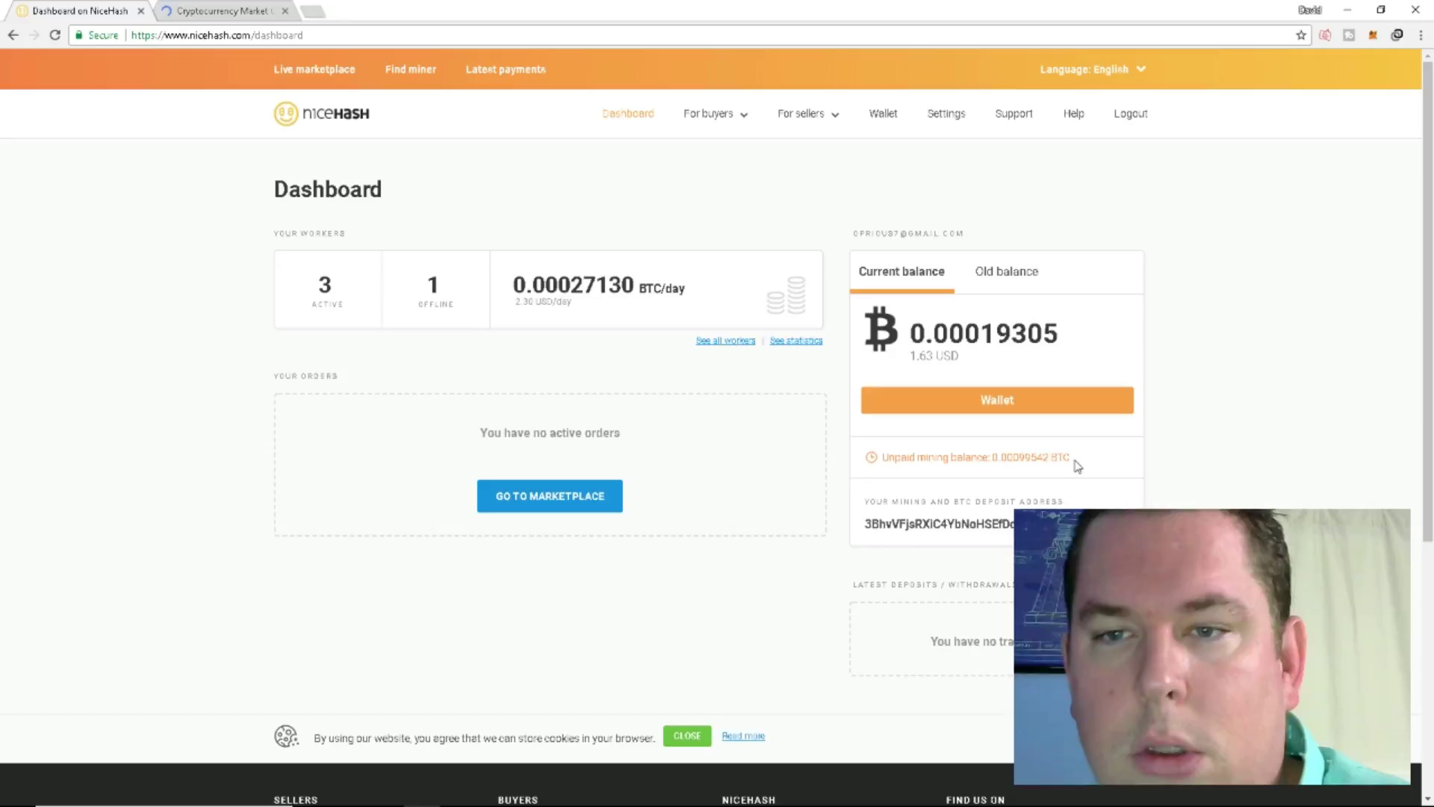
Replace the Bitcoin wallet address in NiceHash Miner with the mining deposit address from the dashboard and save it.
left_click_drag(1016, 524, 869, 525)
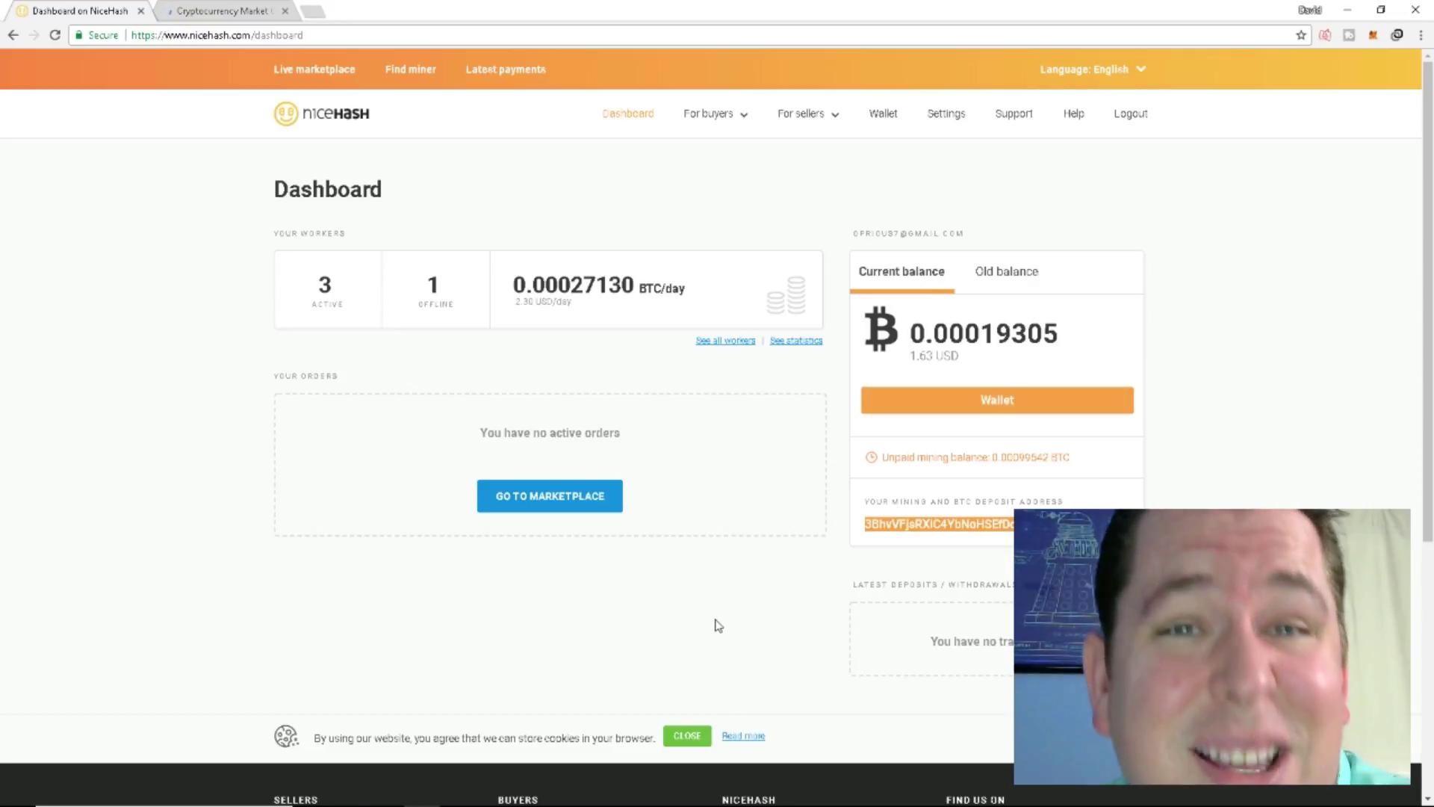
left_click(530, 793)
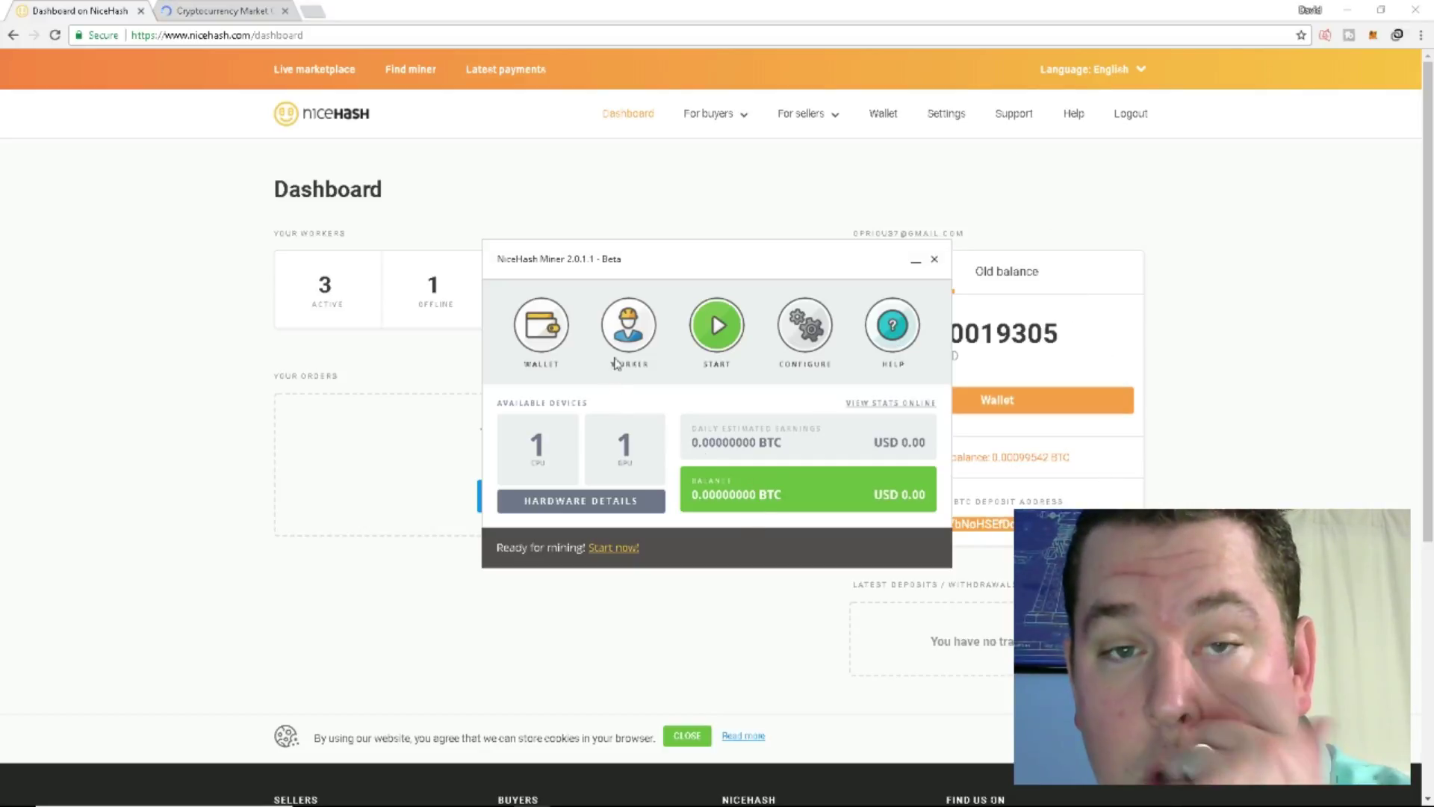
left_click(542, 326)
left_click_drag(815, 476, 489, 470)
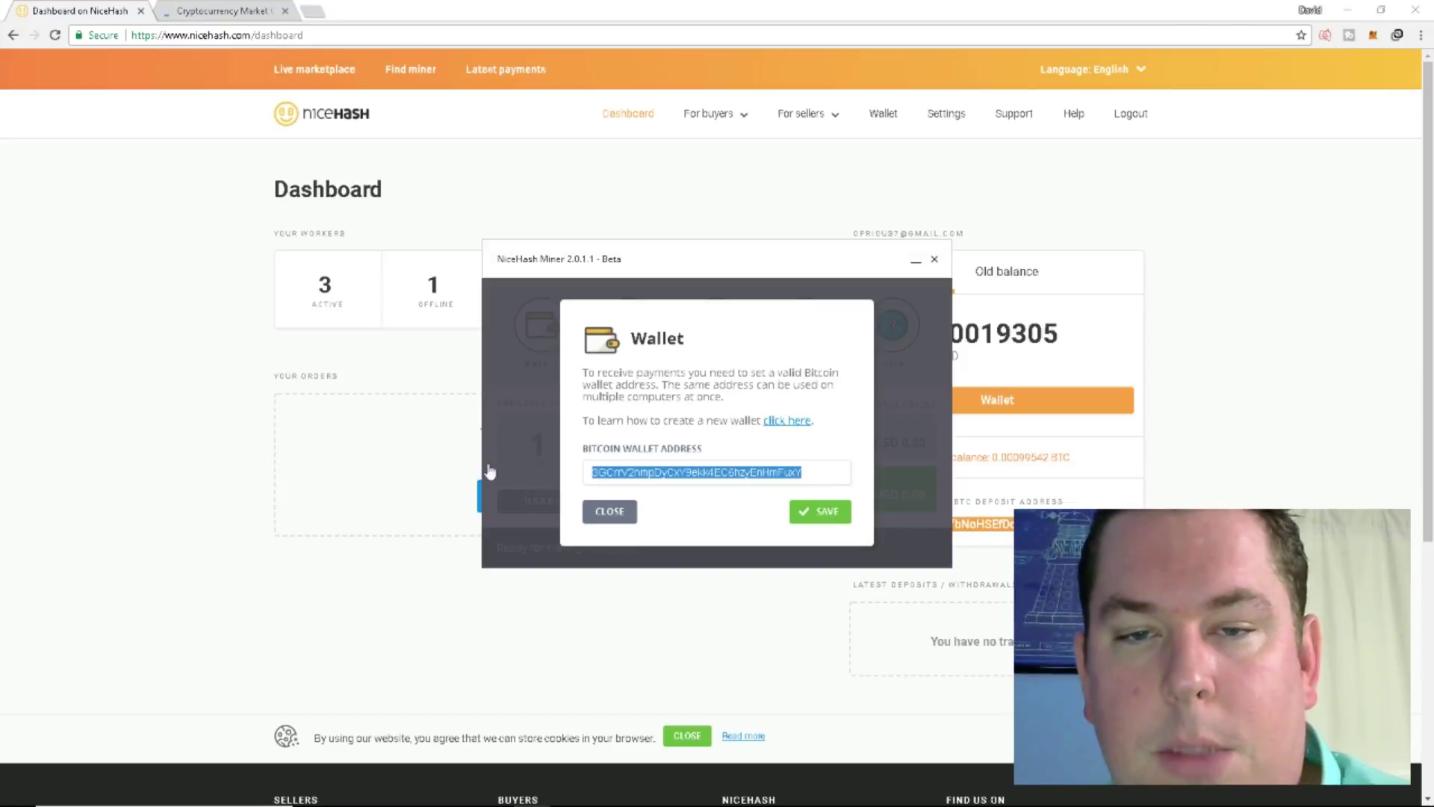
left_click(513, 470)
left_click(820, 511)
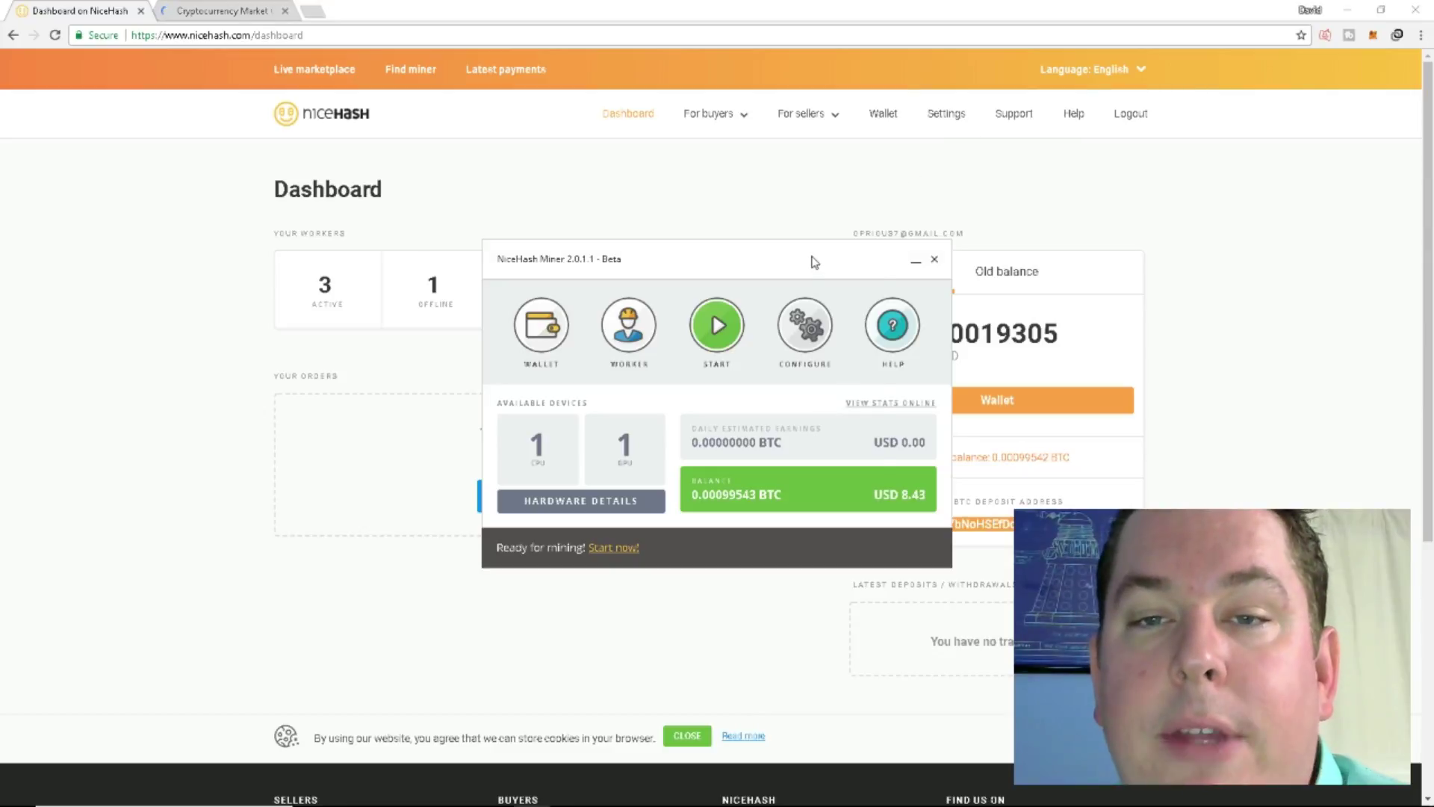
Move the miner window aside, open the hardware details and examine the algorithm benchmarks for the CPU and GPU.
left_click_drag(814, 261, 528, 306)
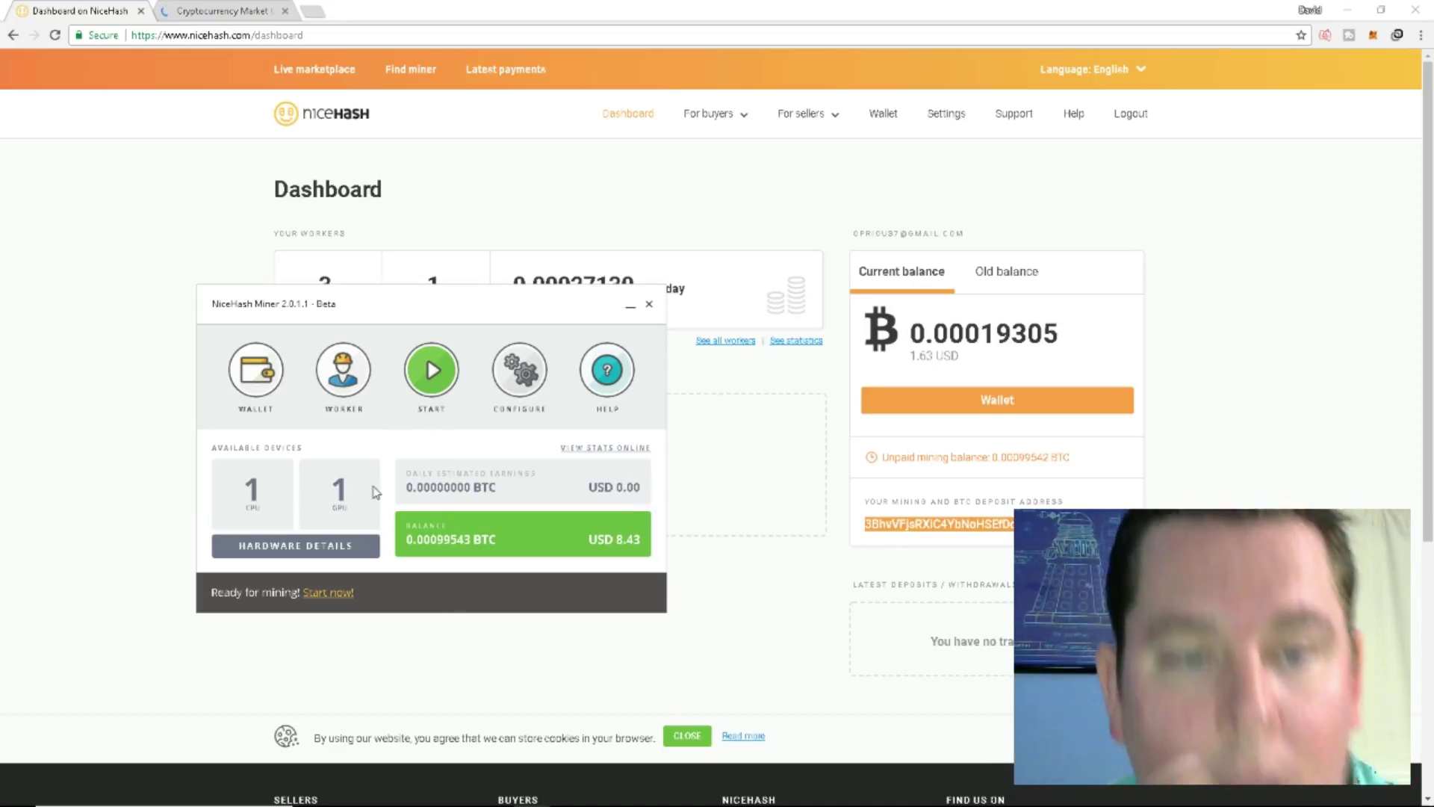
left_click(308, 552)
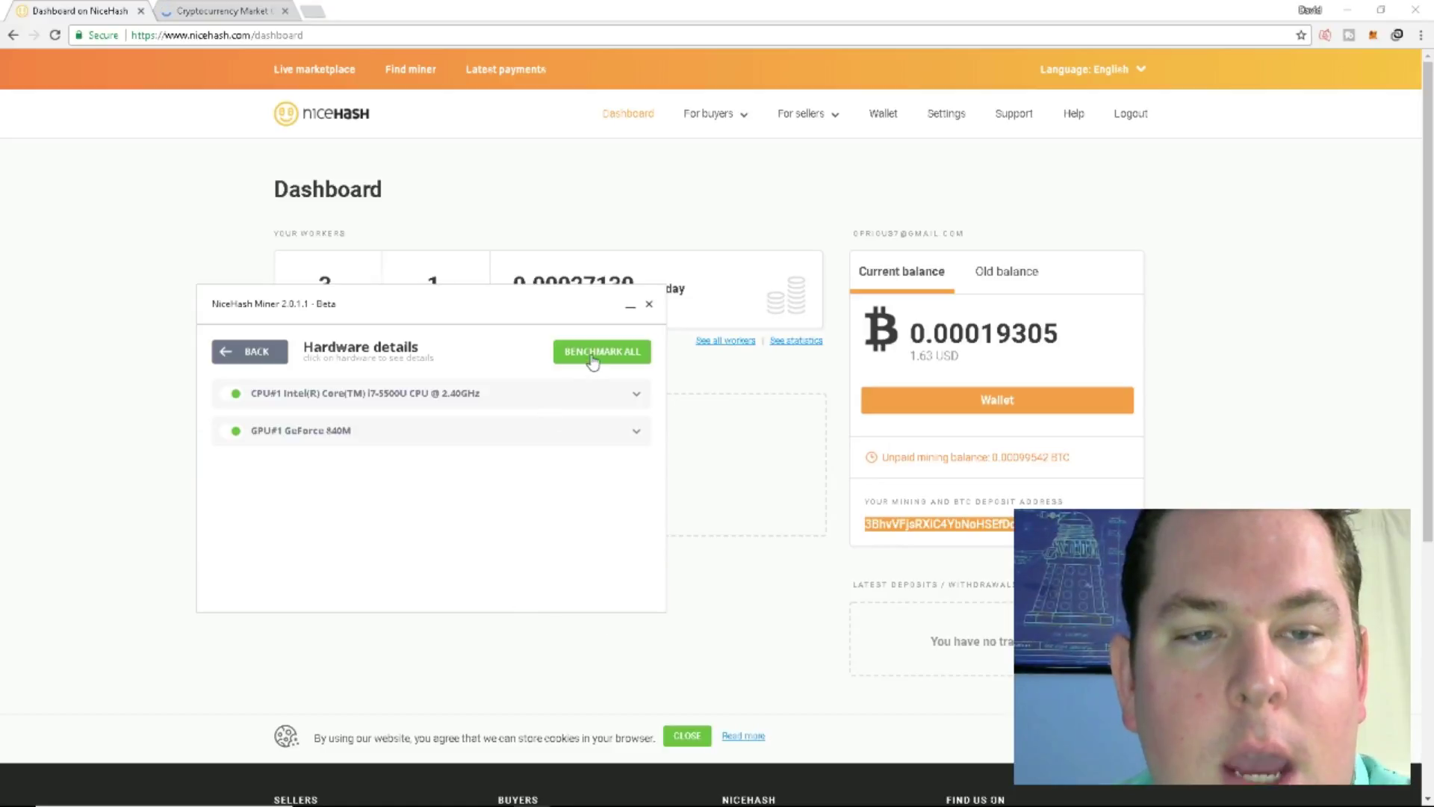
left_click(638, 402)
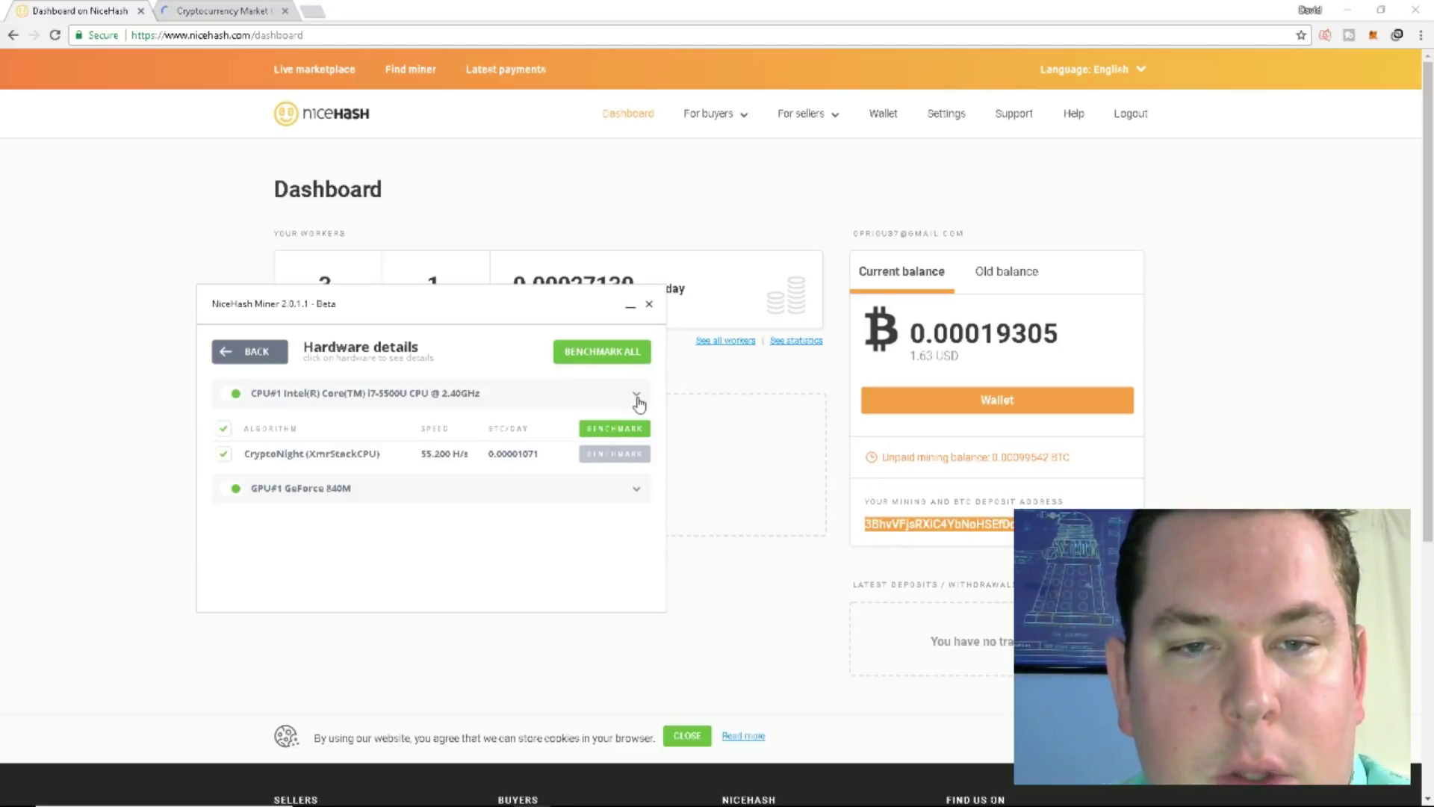
left_click(639, 487)
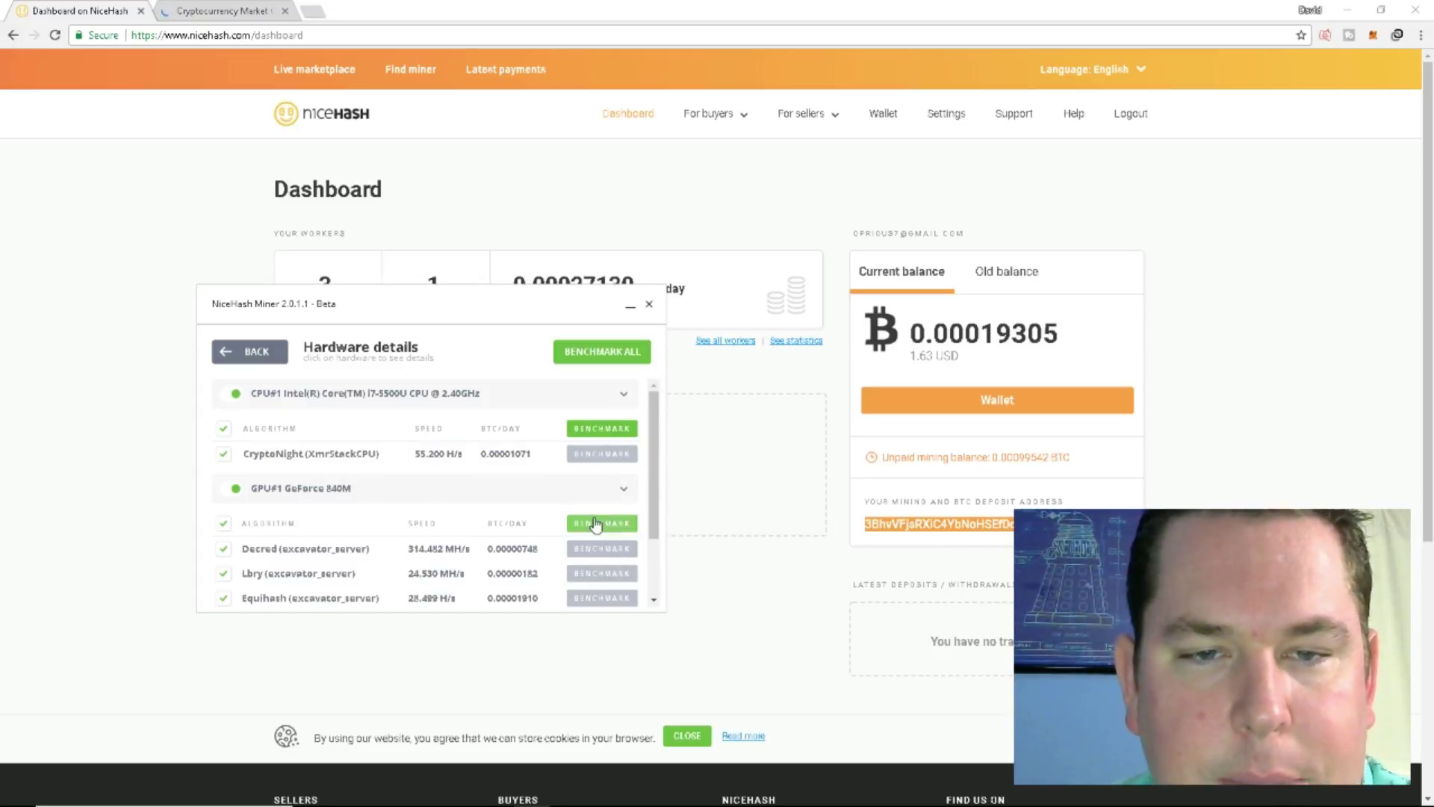
scroll(541, 548, "down", 1)
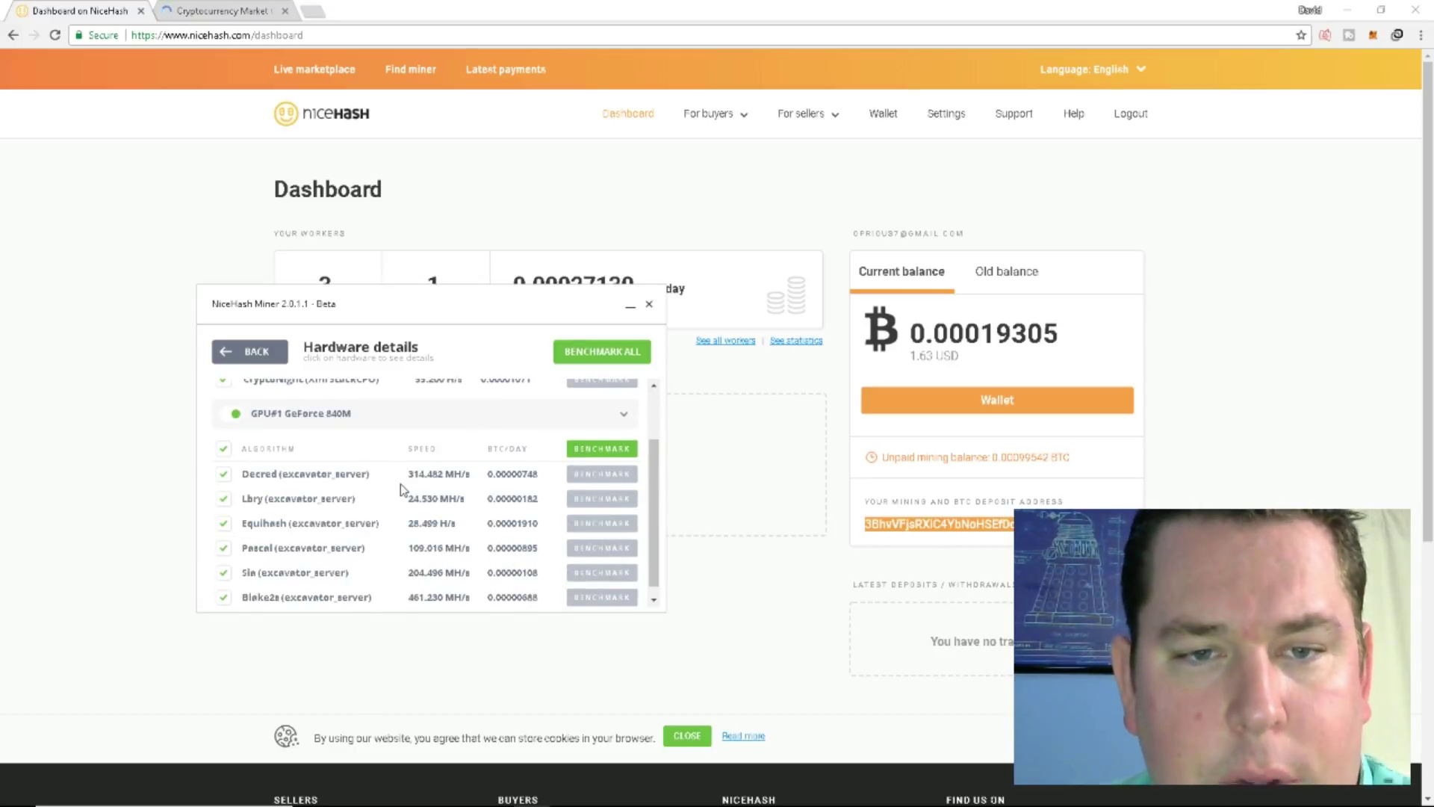
scroll(401, 489, "down", 1)
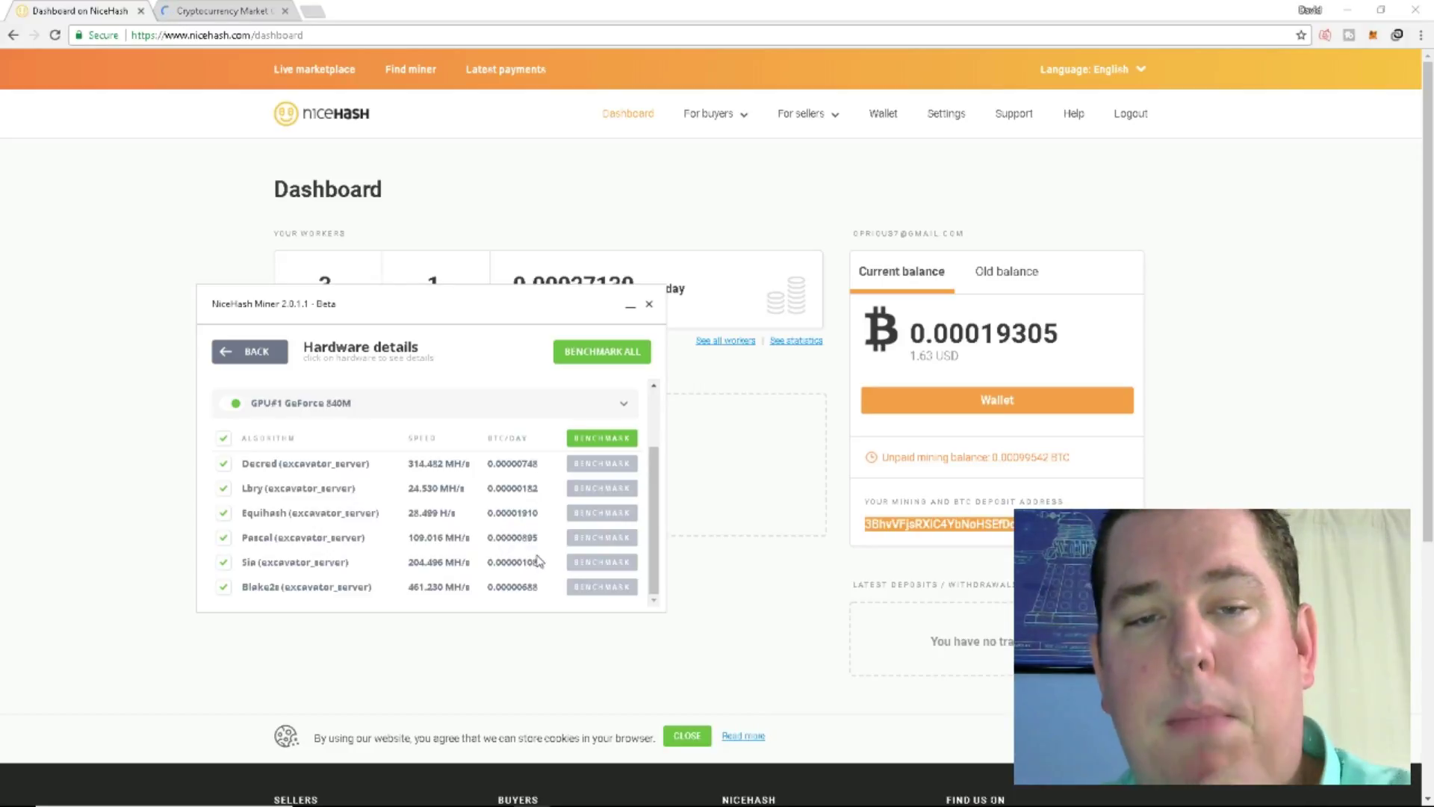
scroll(545, 534, "up", 1)
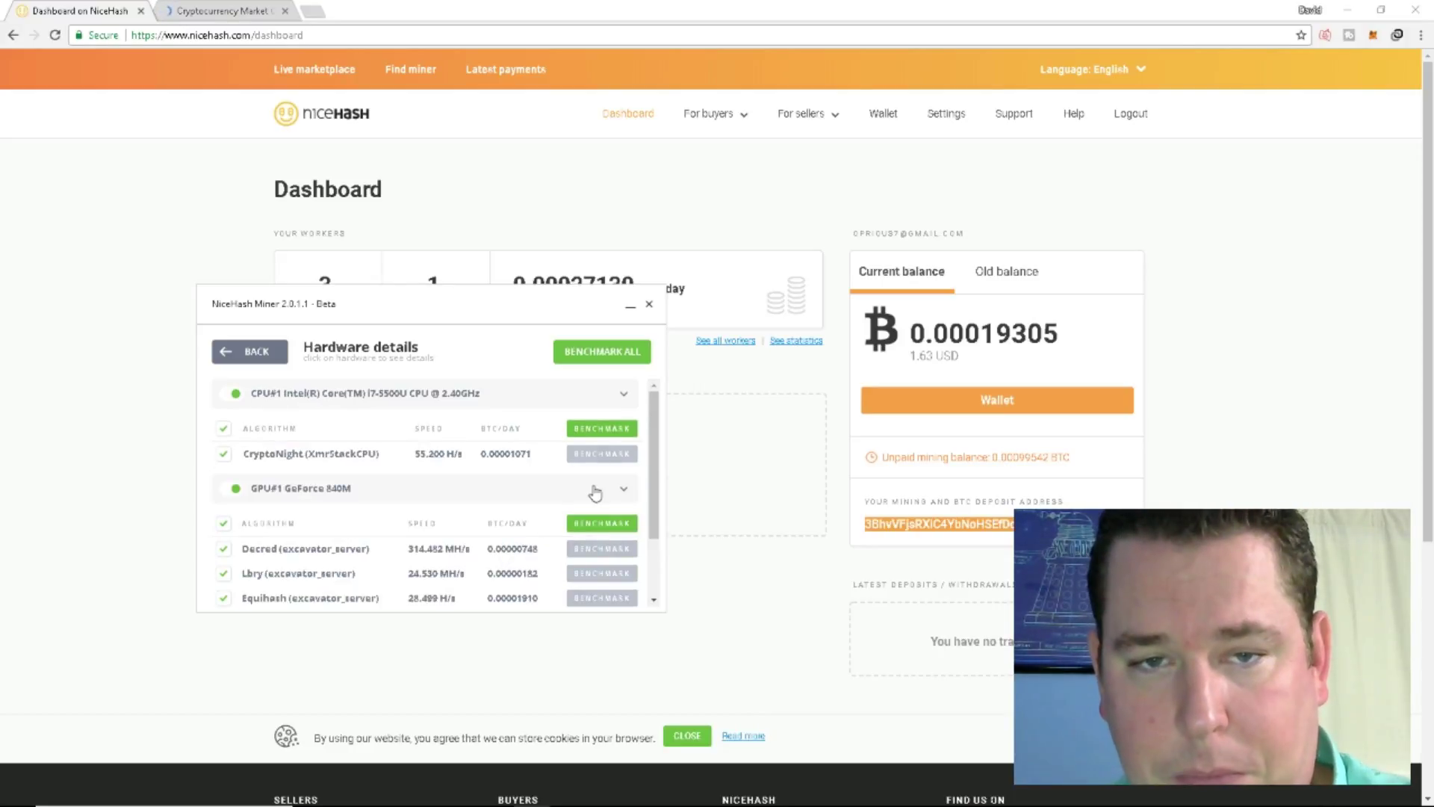
Return to the miner's main screen to start mining, and close NiceHash Miner once it has run.
left_click(249, 351)
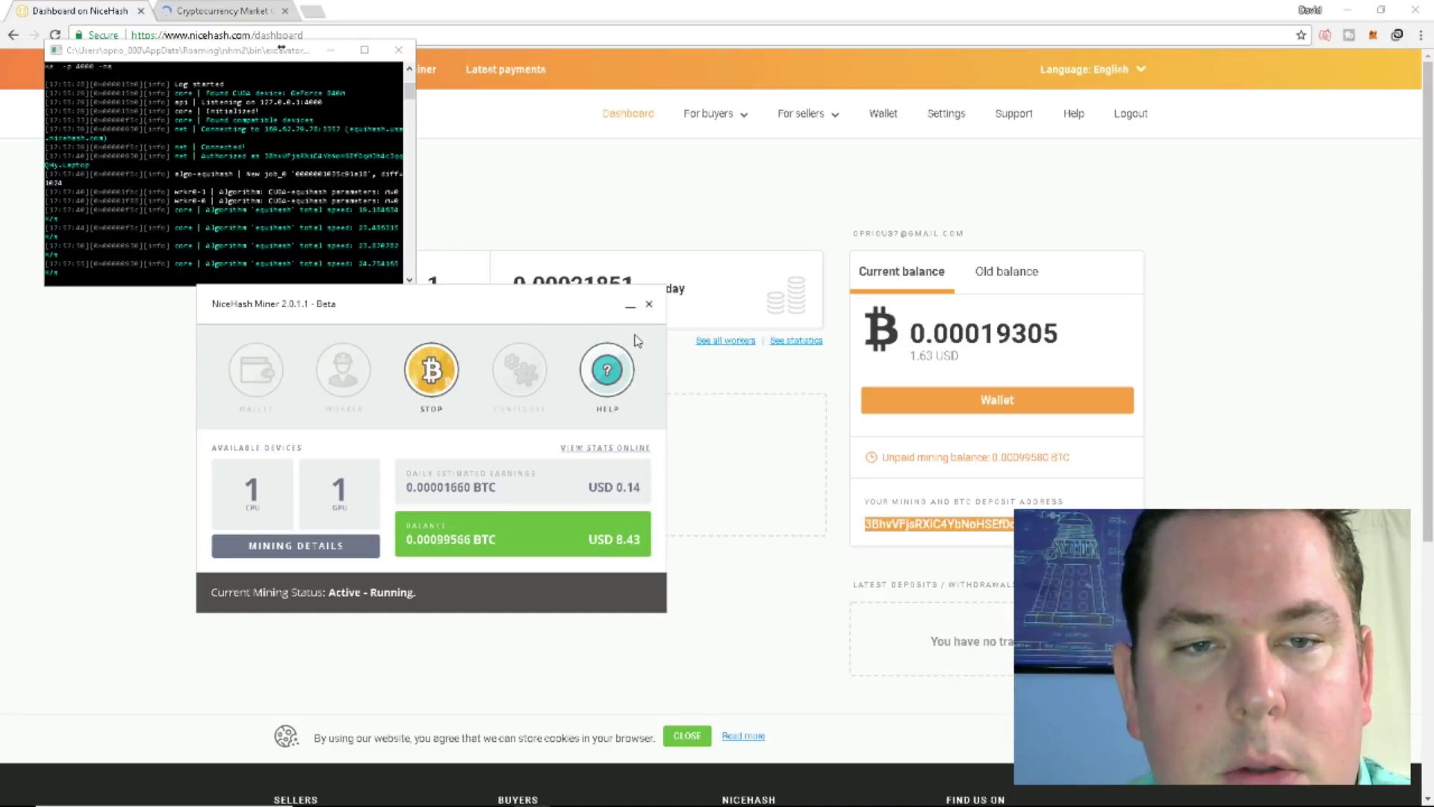
left_click(649, 304)
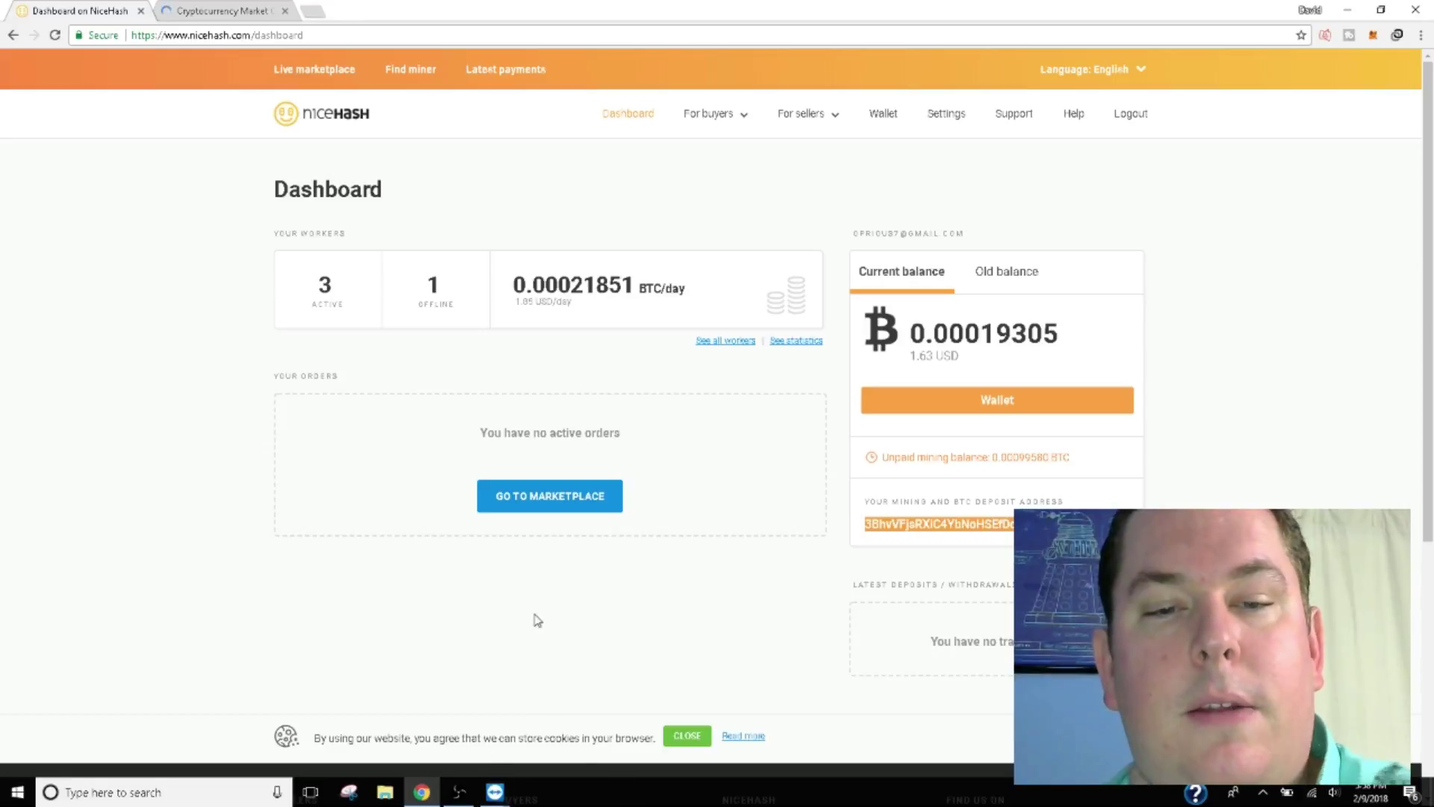
Switch to the TeamViewer session, examine NiceHash Miner on the remote computer, and minimize the session to return to the dashboard.
scroll(602, 512, "down", 5)
scroll(502, 468, "up", 5)
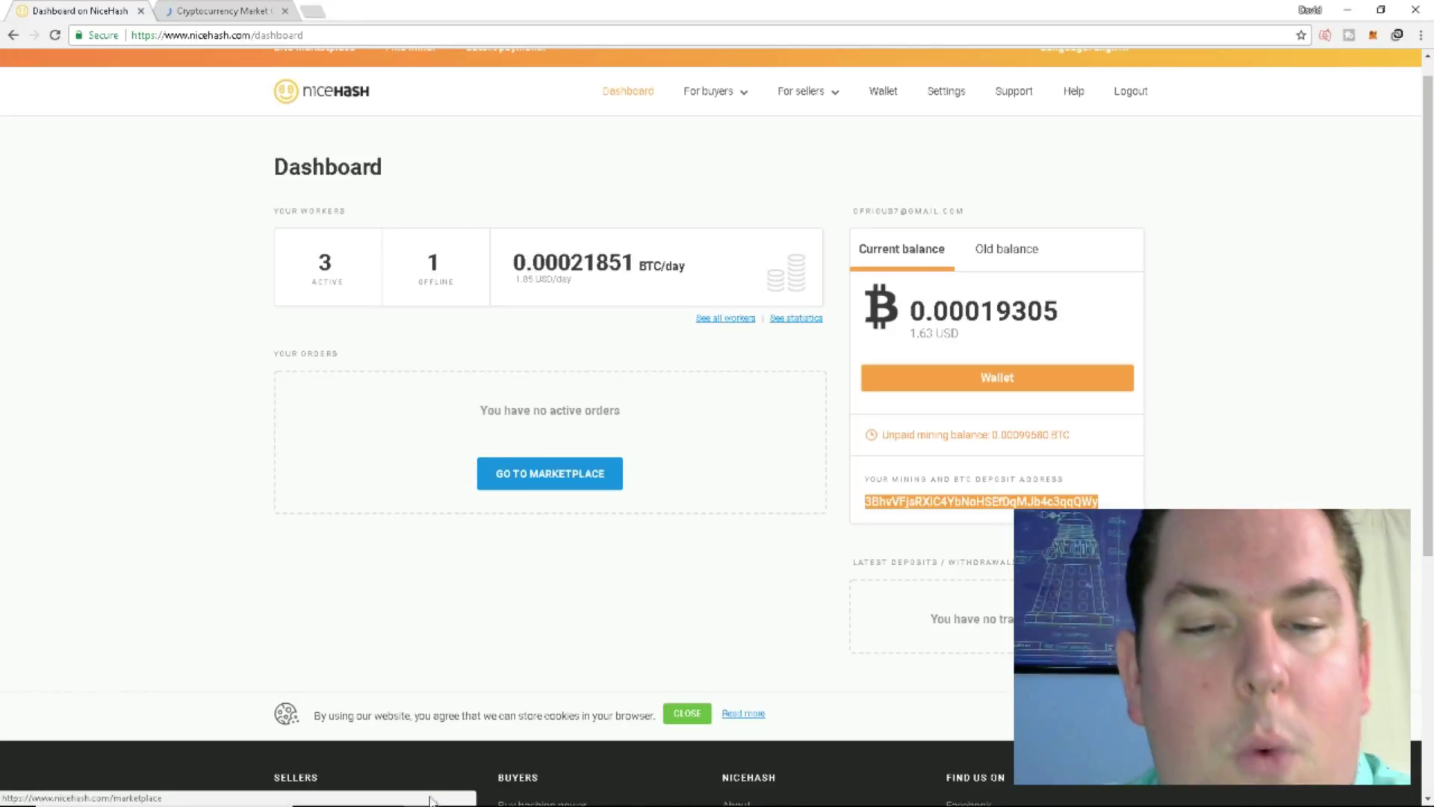
mouse_move(496, 792)
left_click(561, 736)
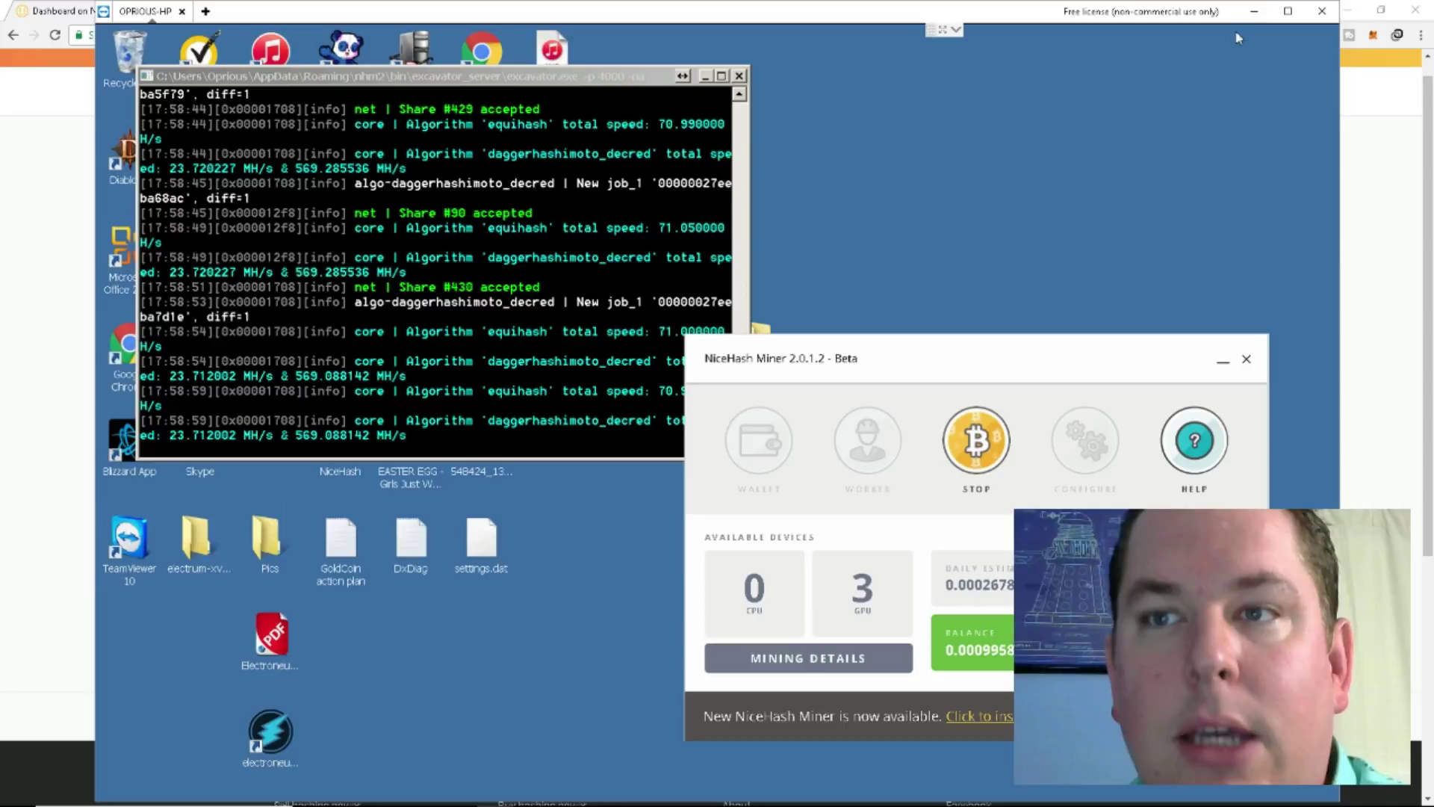
left_click(1254, 13)
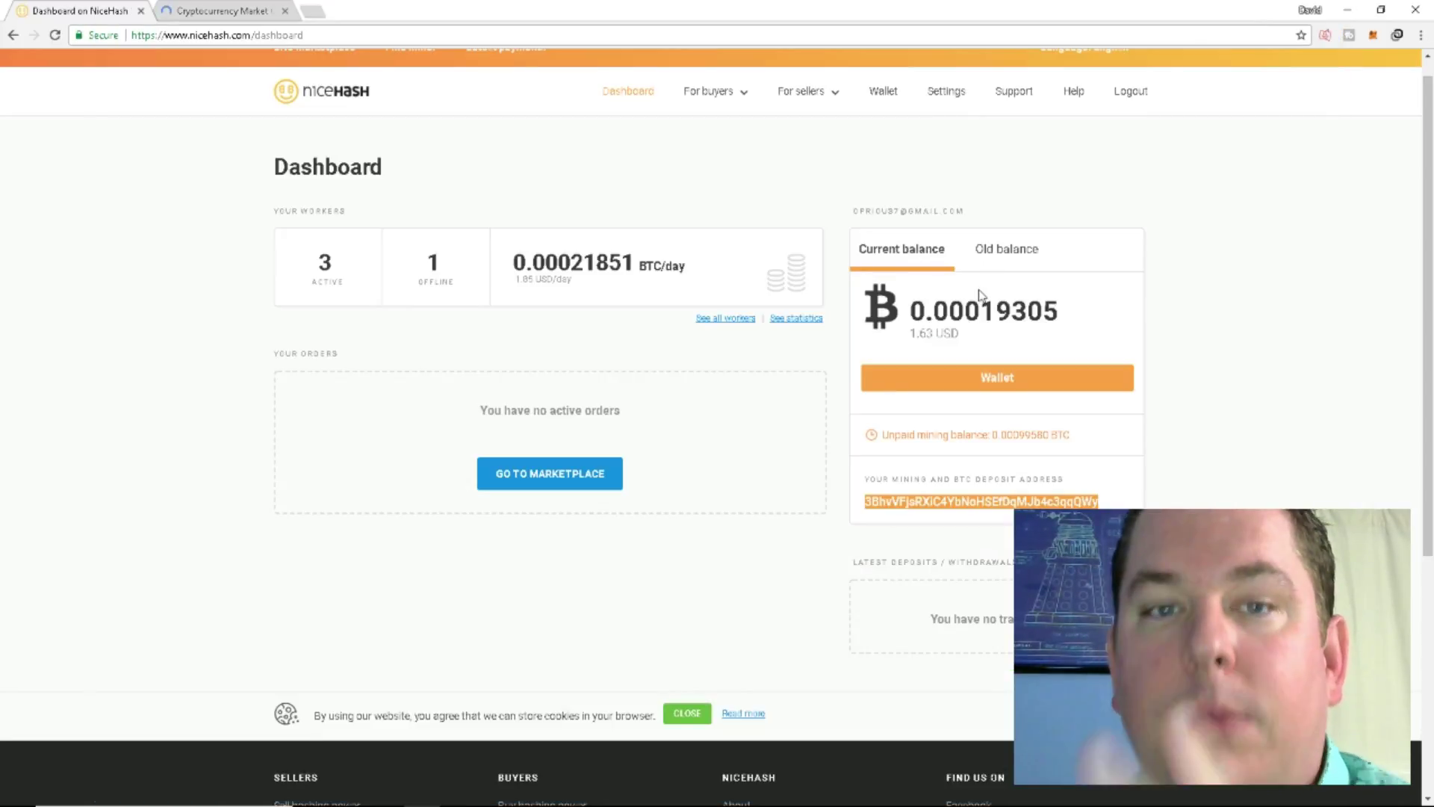
Open the profitability calculator from the dashboard's footer links for sellers.
scroll(164, 371, "down", 4)
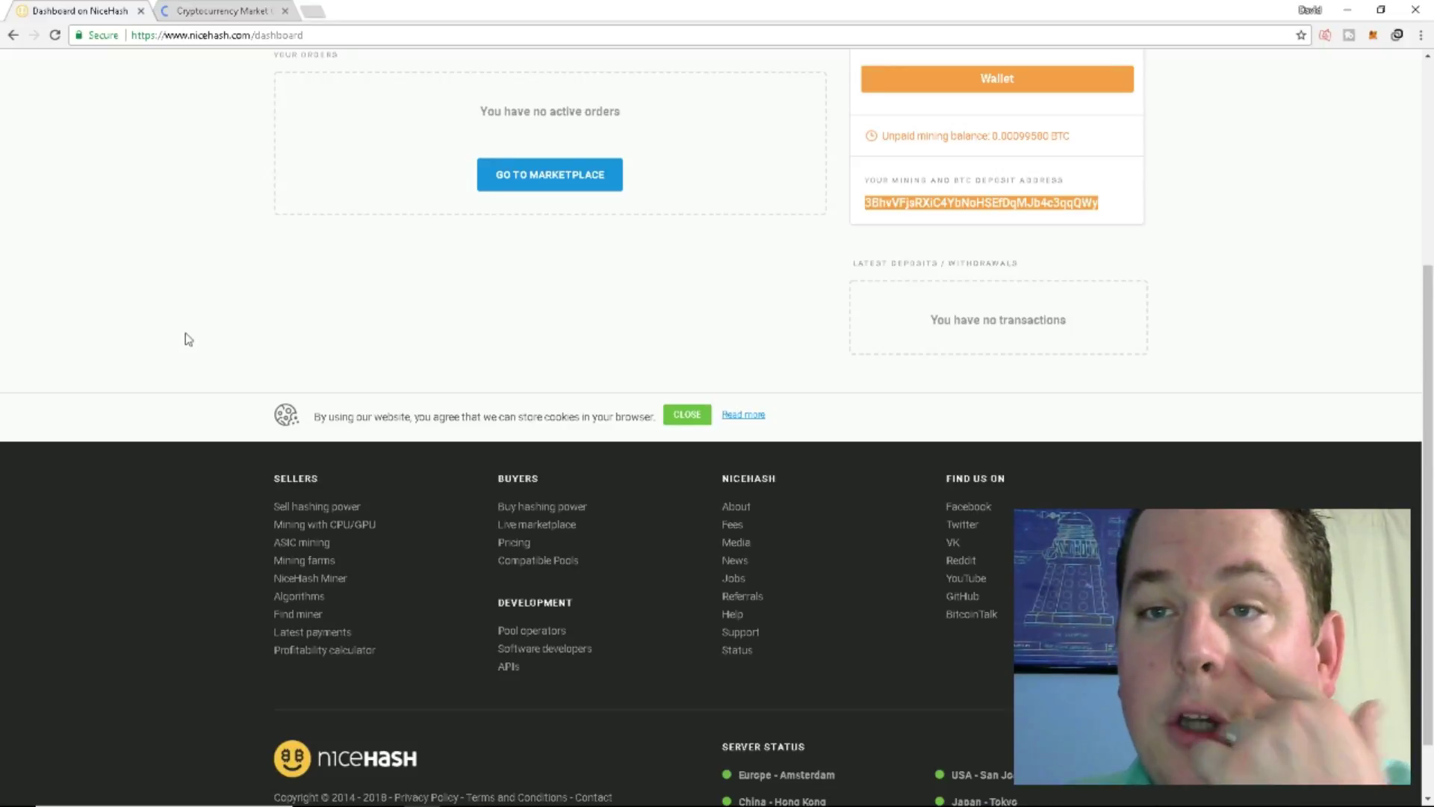
scroll(224, 374, "up", 5)
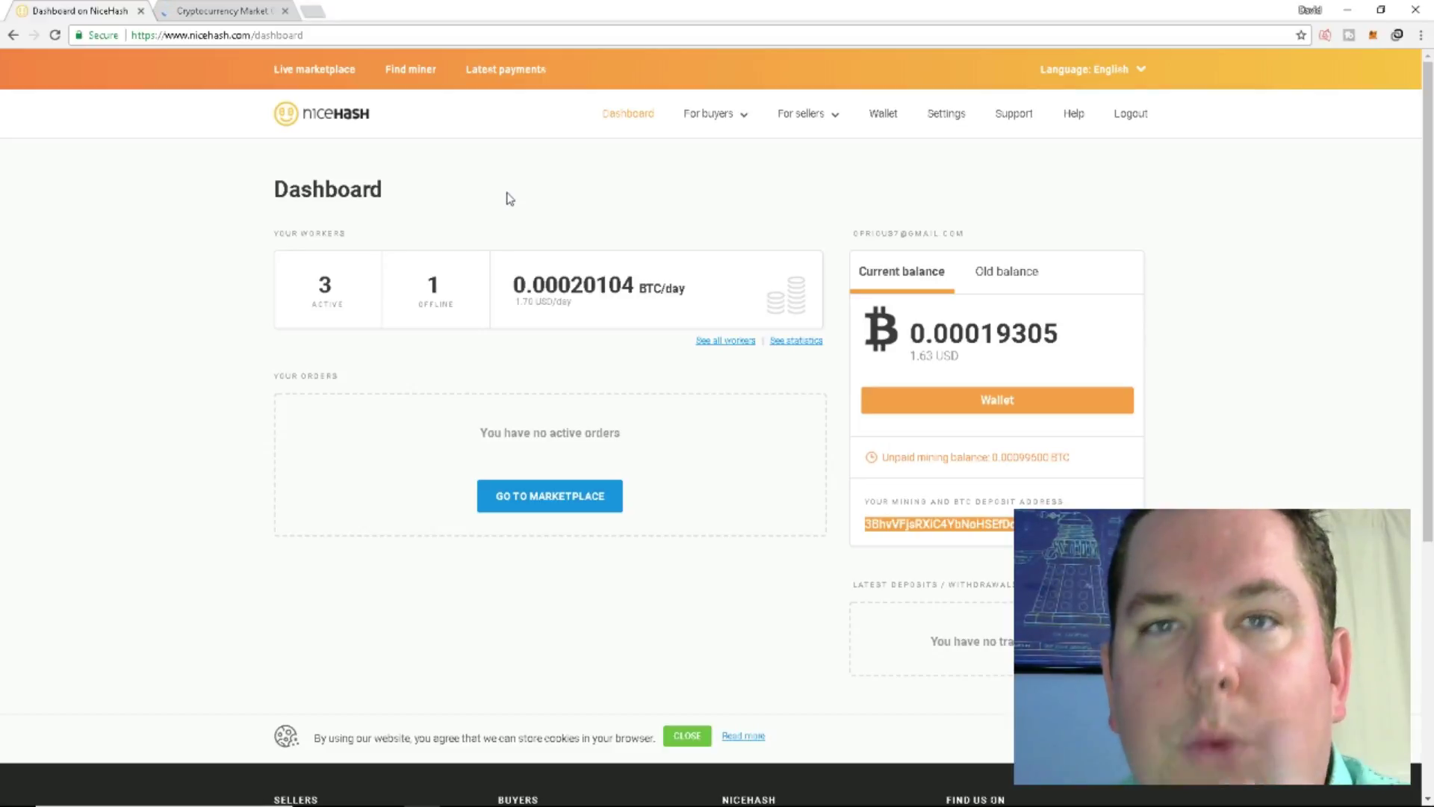
scroll(672, 265, "down", 4)
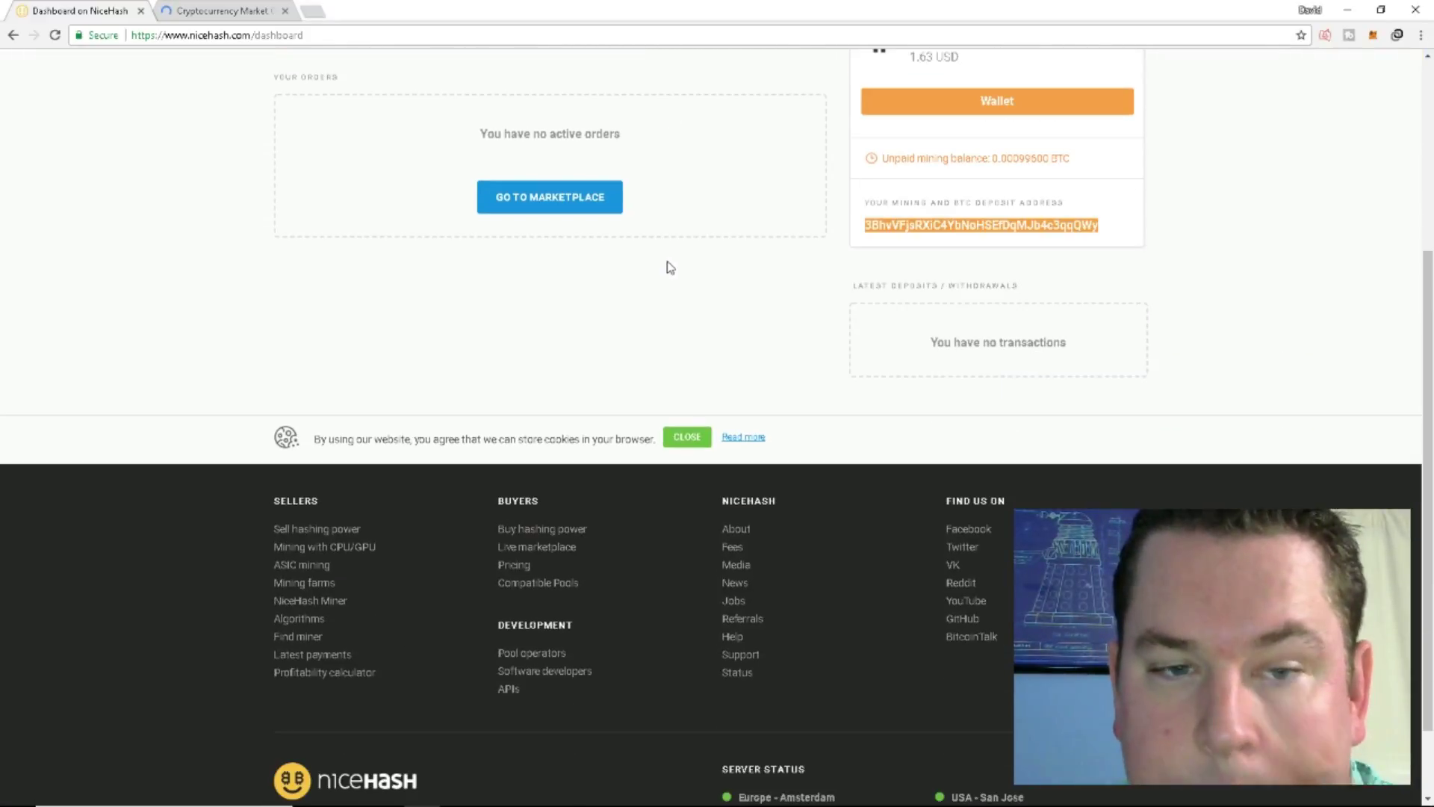
scroll(486, 500, "down", 2)
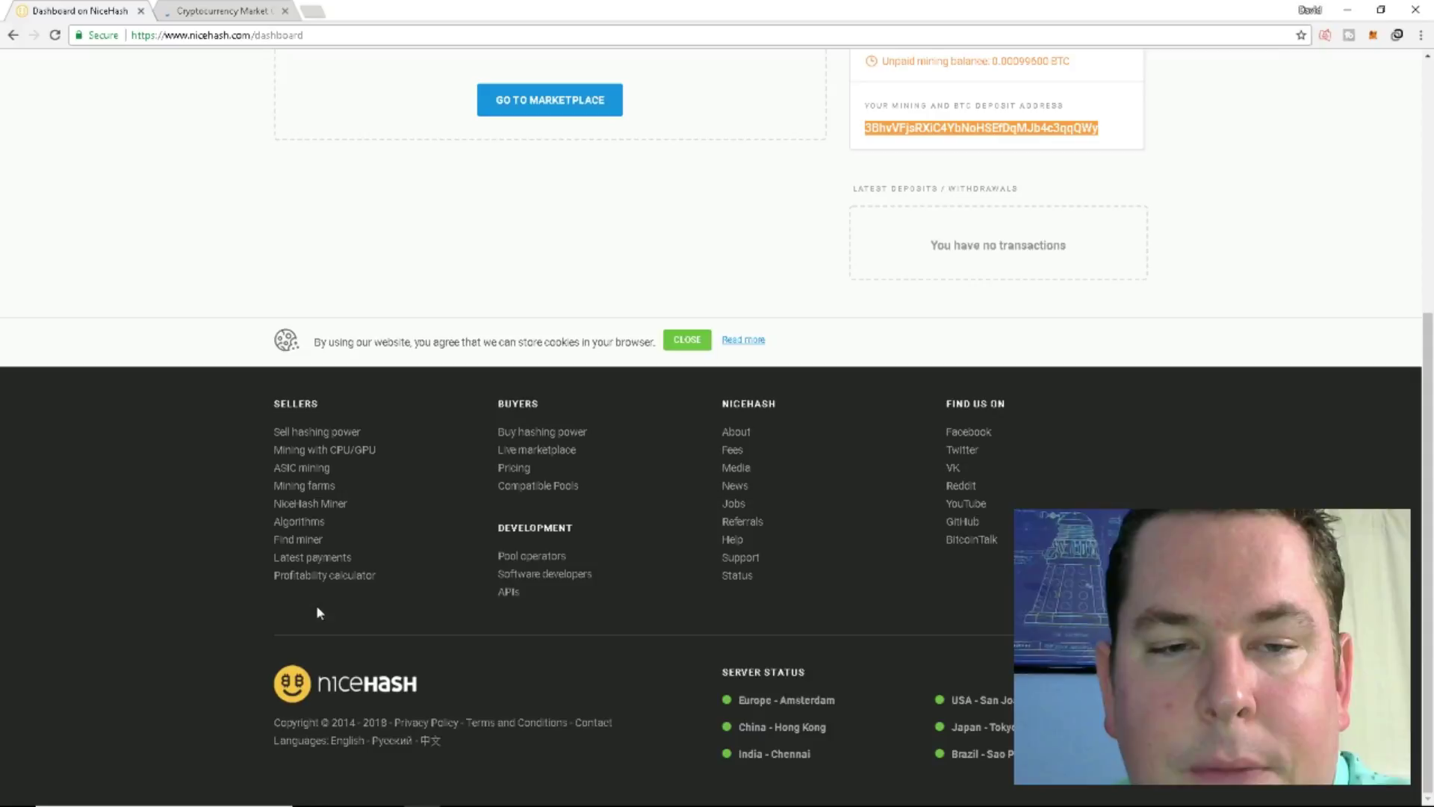
left_click(324, 576)
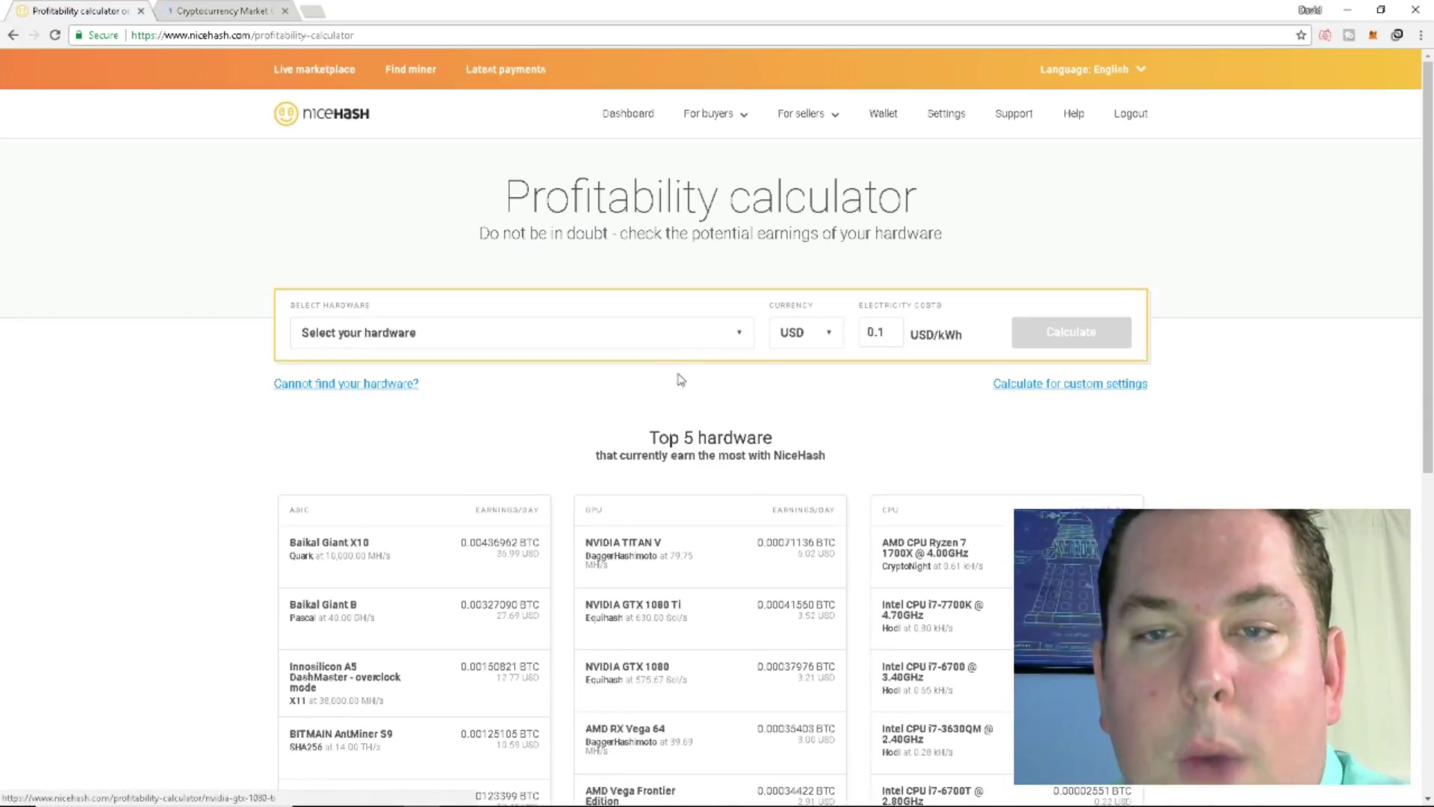
Calculate the profitability of an NVIDIA GTX 1070 Ti in USD at an electricity cost of 0.1 USD/kWh.
left_click(739, 332)
scroll(602, 566, "down", 15)
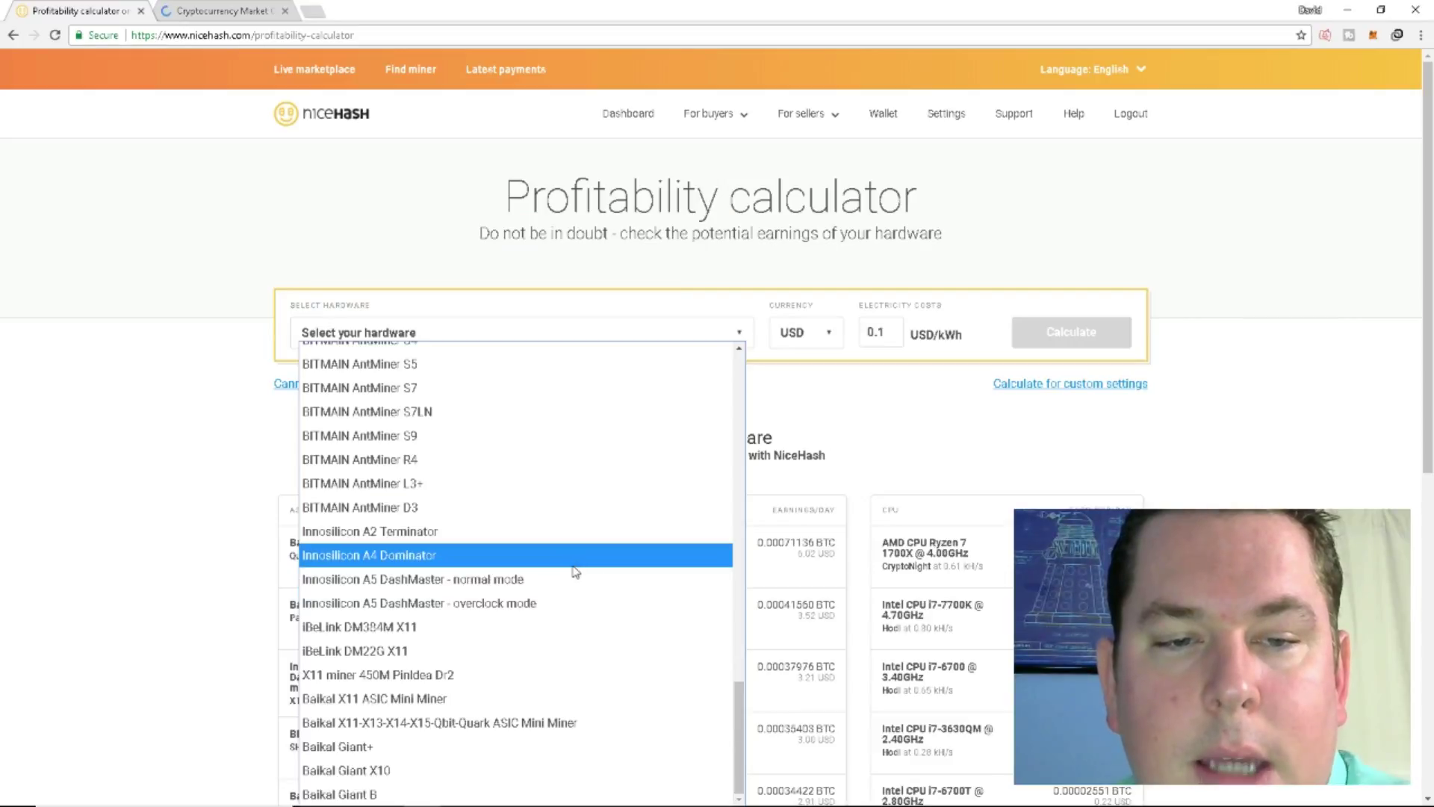
scroll(485, 597, "up", 8)
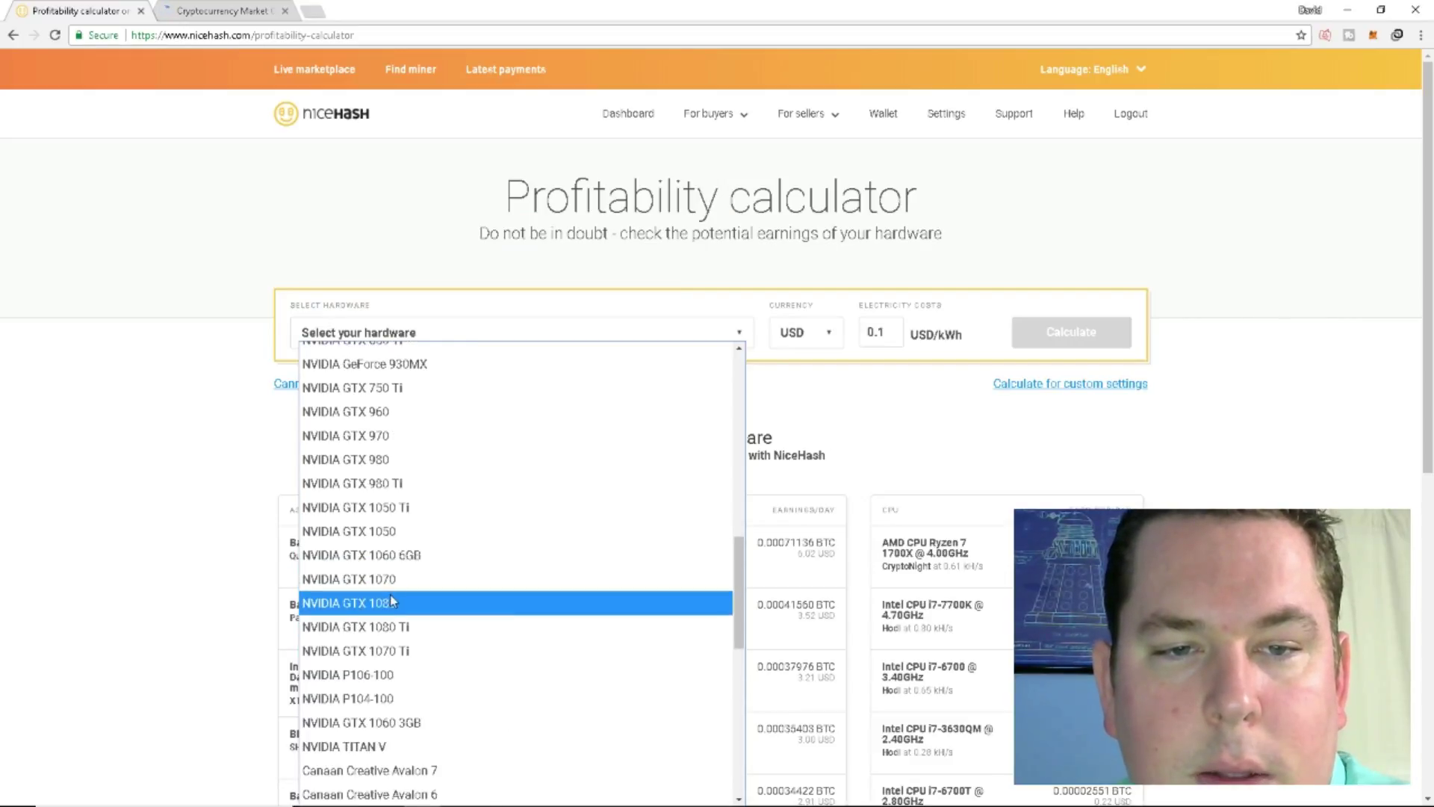
left_click(409, 650)
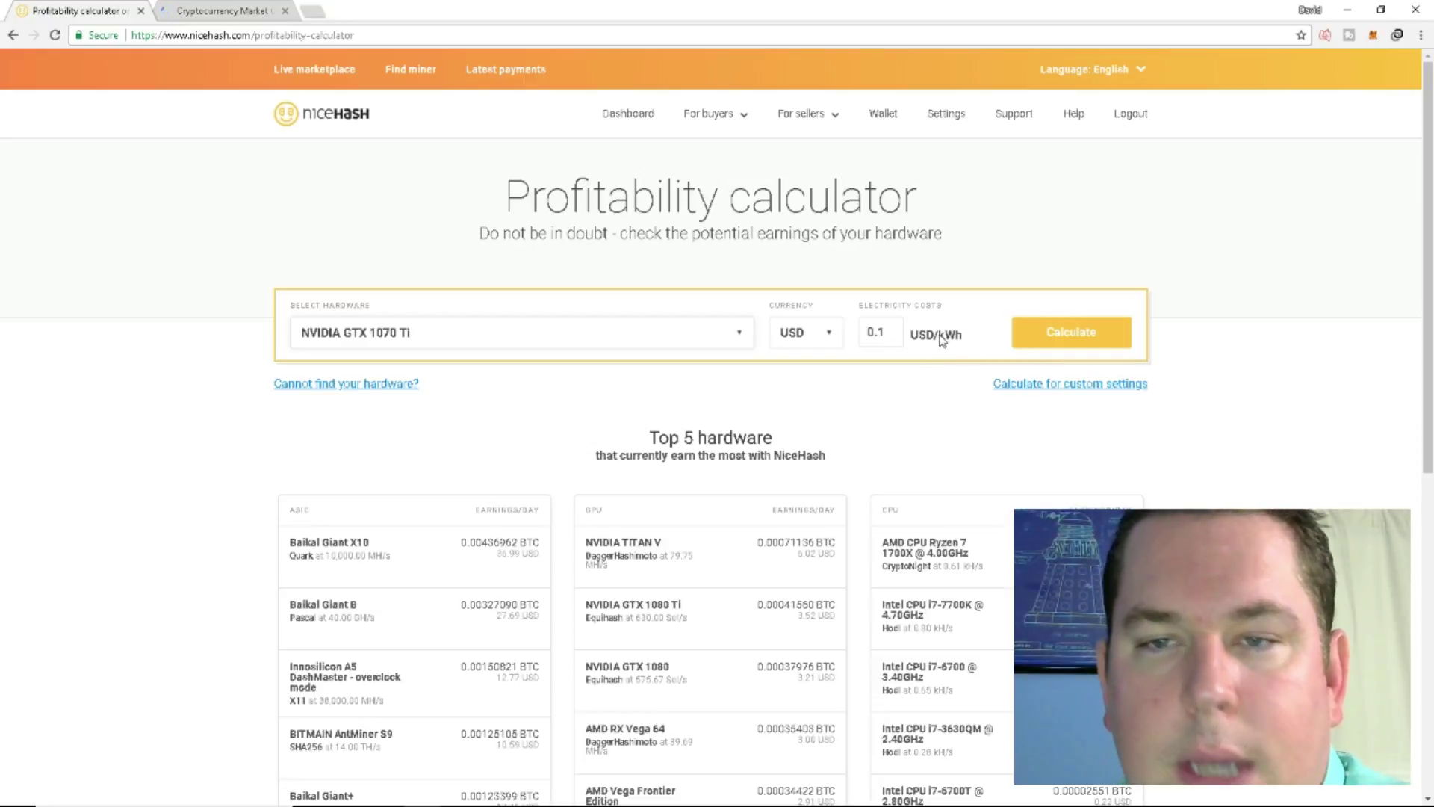
left_click(1054, 336)
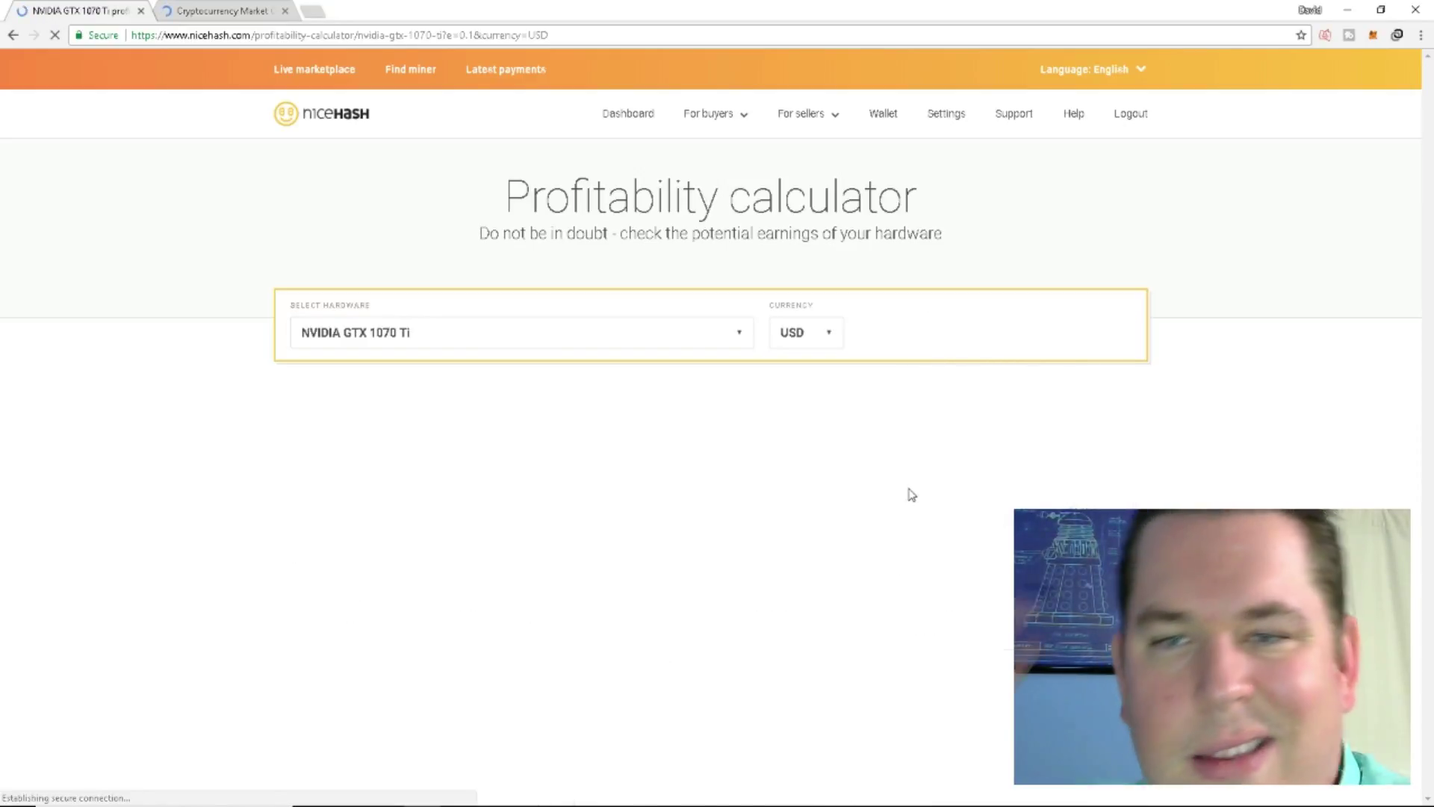
Examine the past earnings table for the NVIDIA GTX 1070 Ti, focusing on the daily and monthly profit.
scroll(1115, 333, "down", 1)
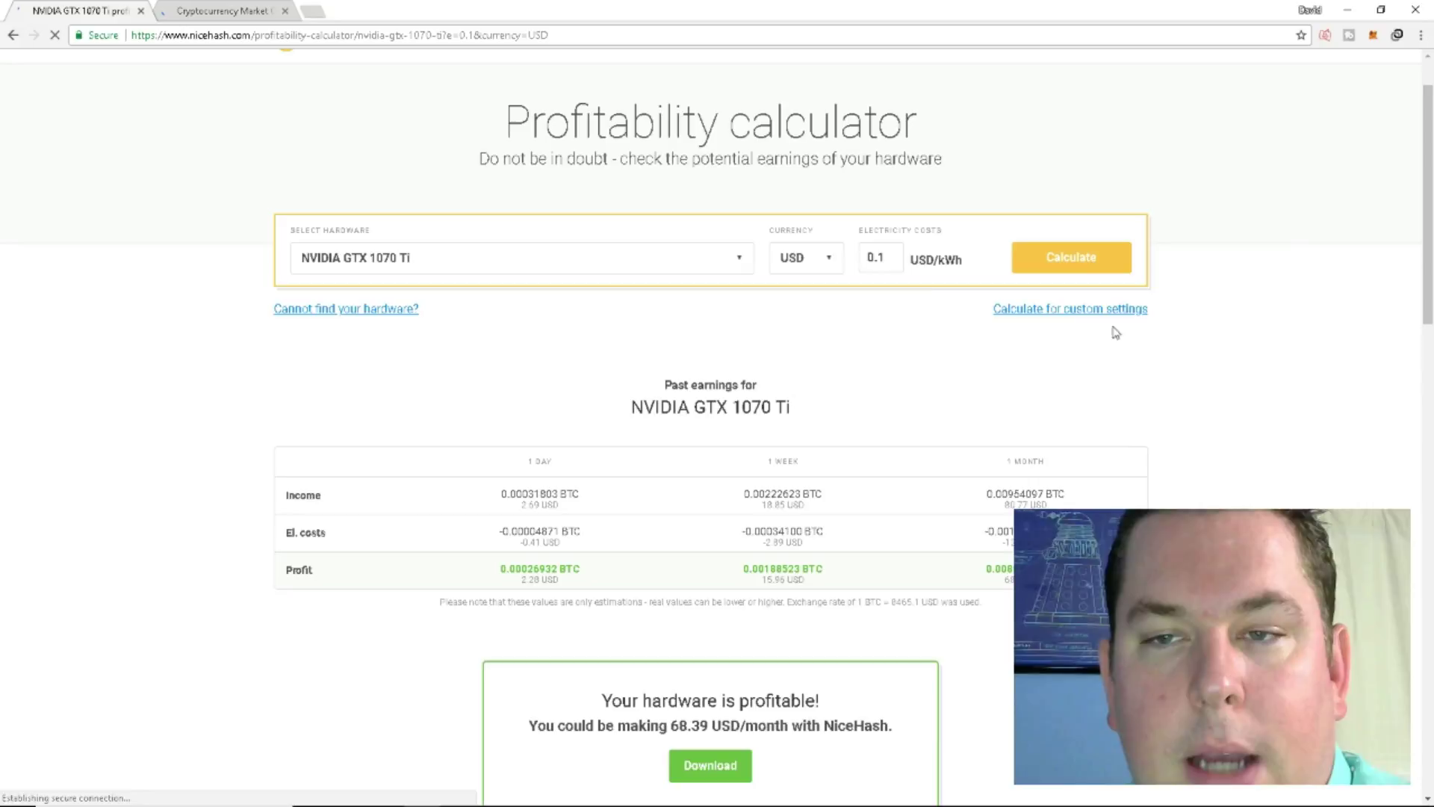
scroll(516, 420, "down", 2)
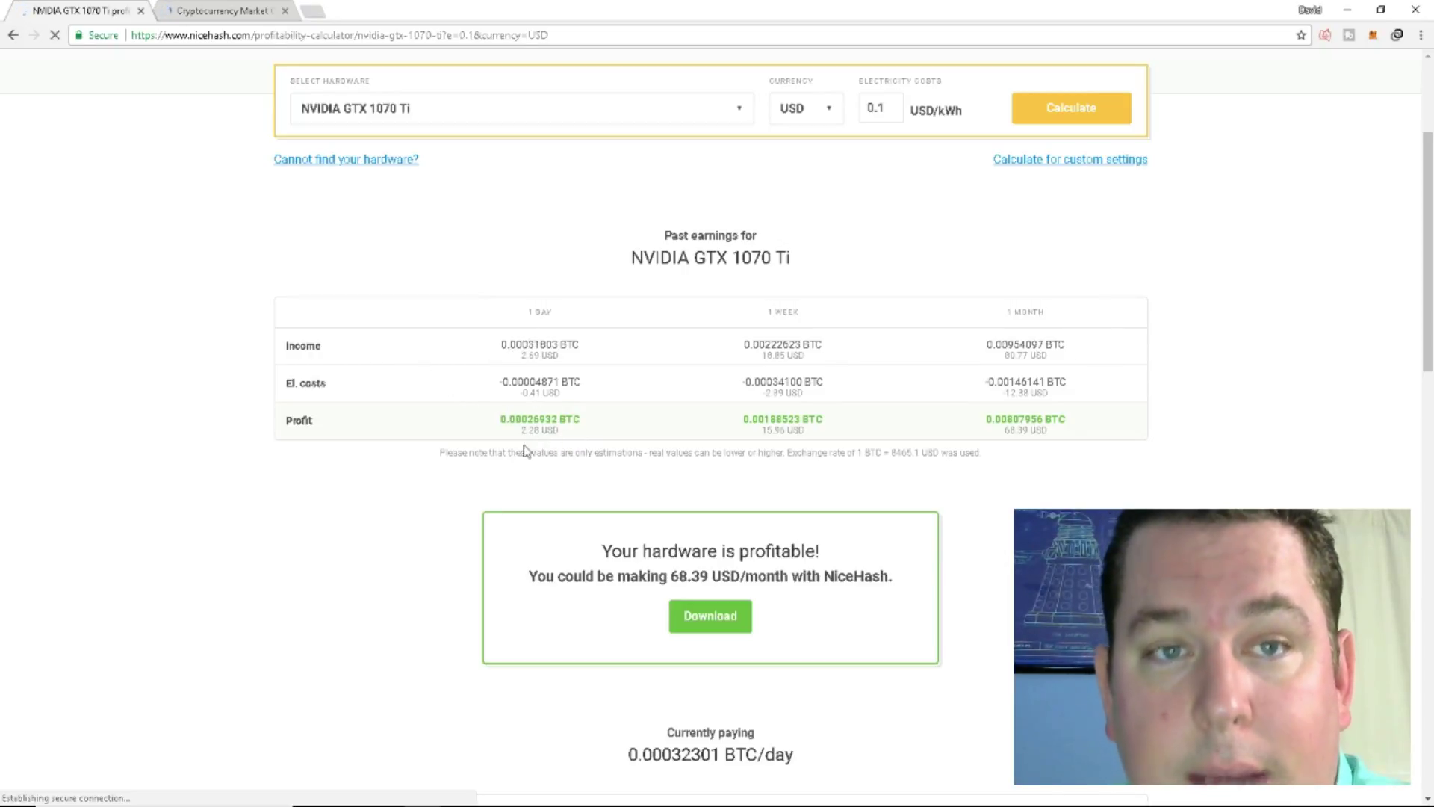
left_click_drag(506, 423, 560, 428)
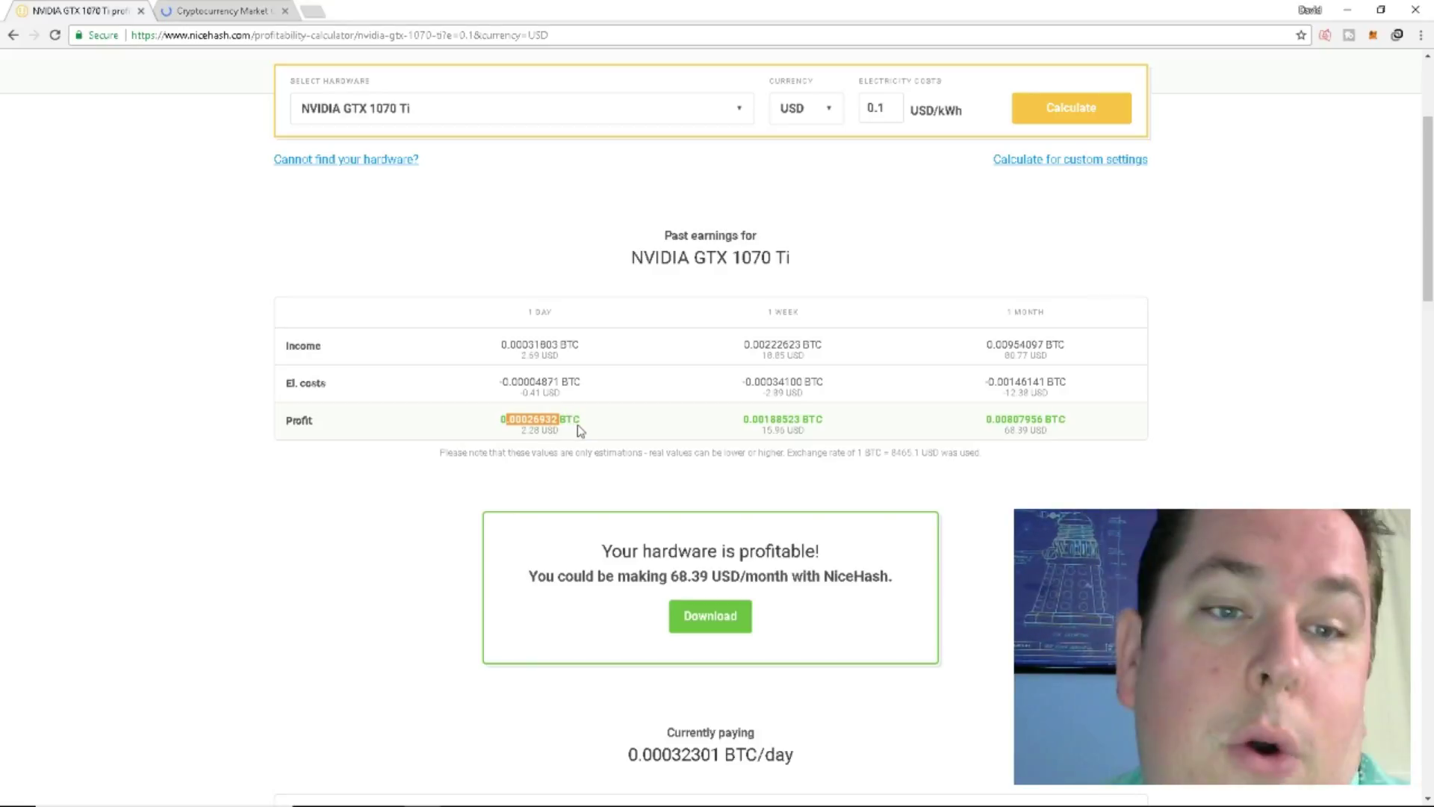
left_click(523, 442)
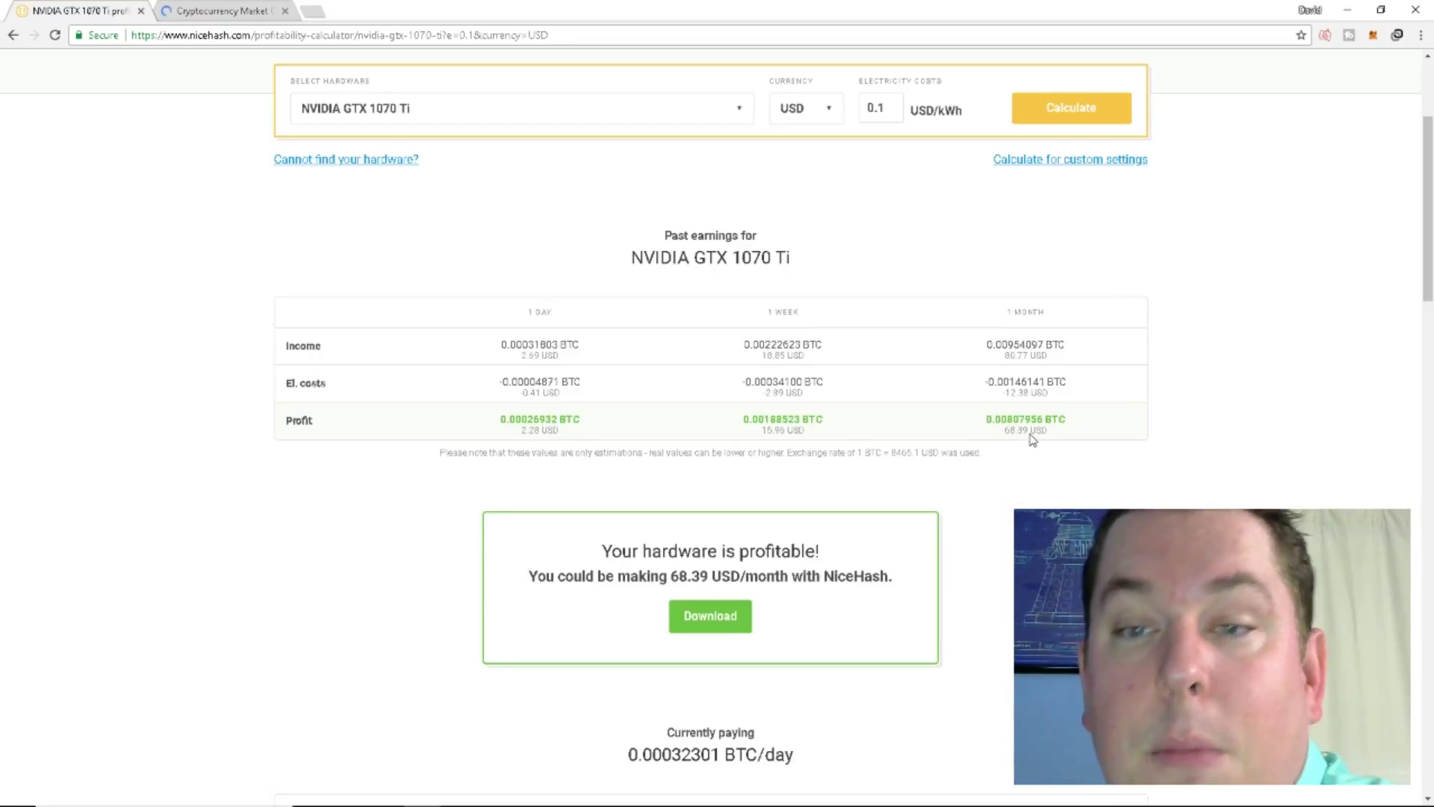
Change the hardware to AMD RX 570 4GB, recalculate its profitability and review the past earnings.
scroll(896, 374, "up", 1)
left_click(743, 192)
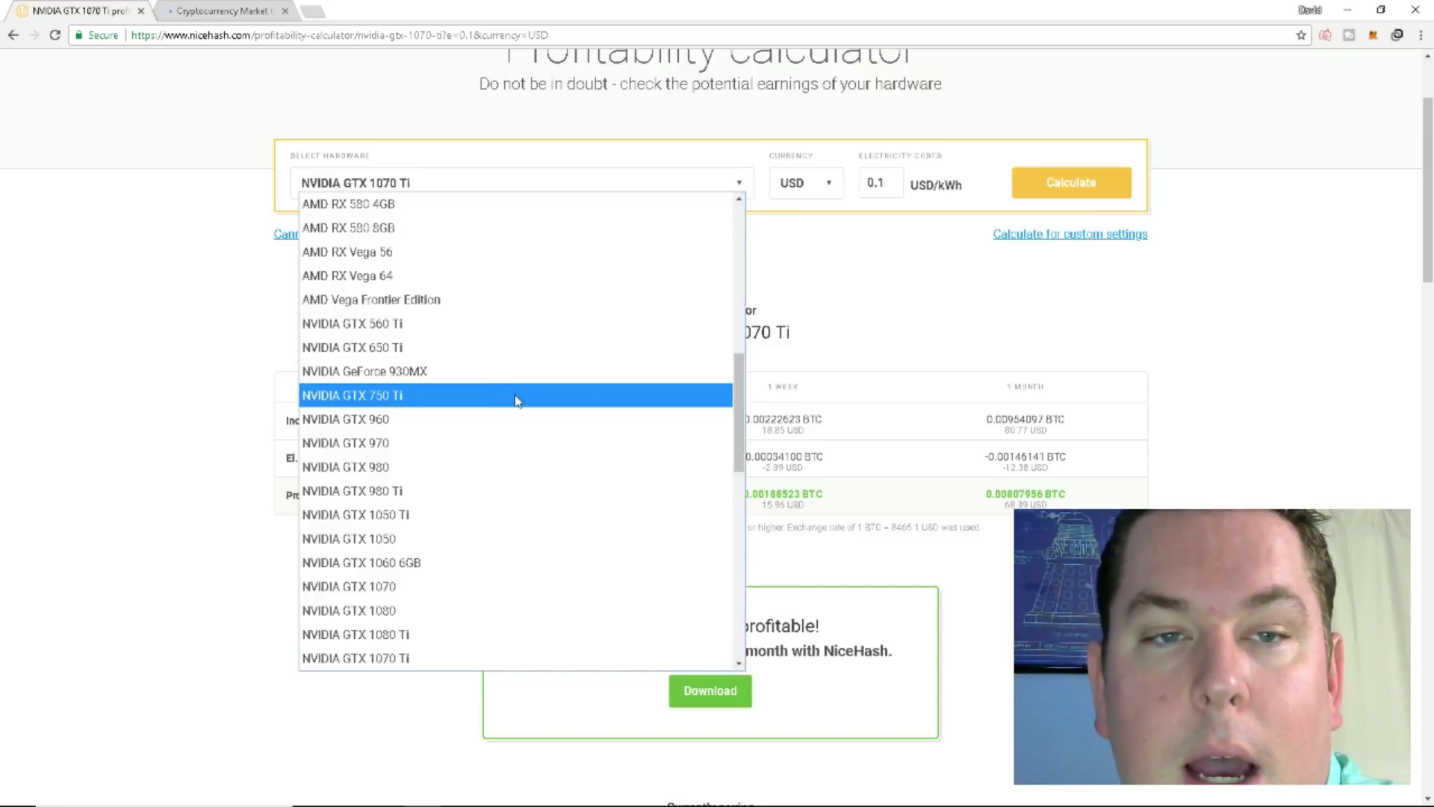
scroll(522, 407, "up", 3)
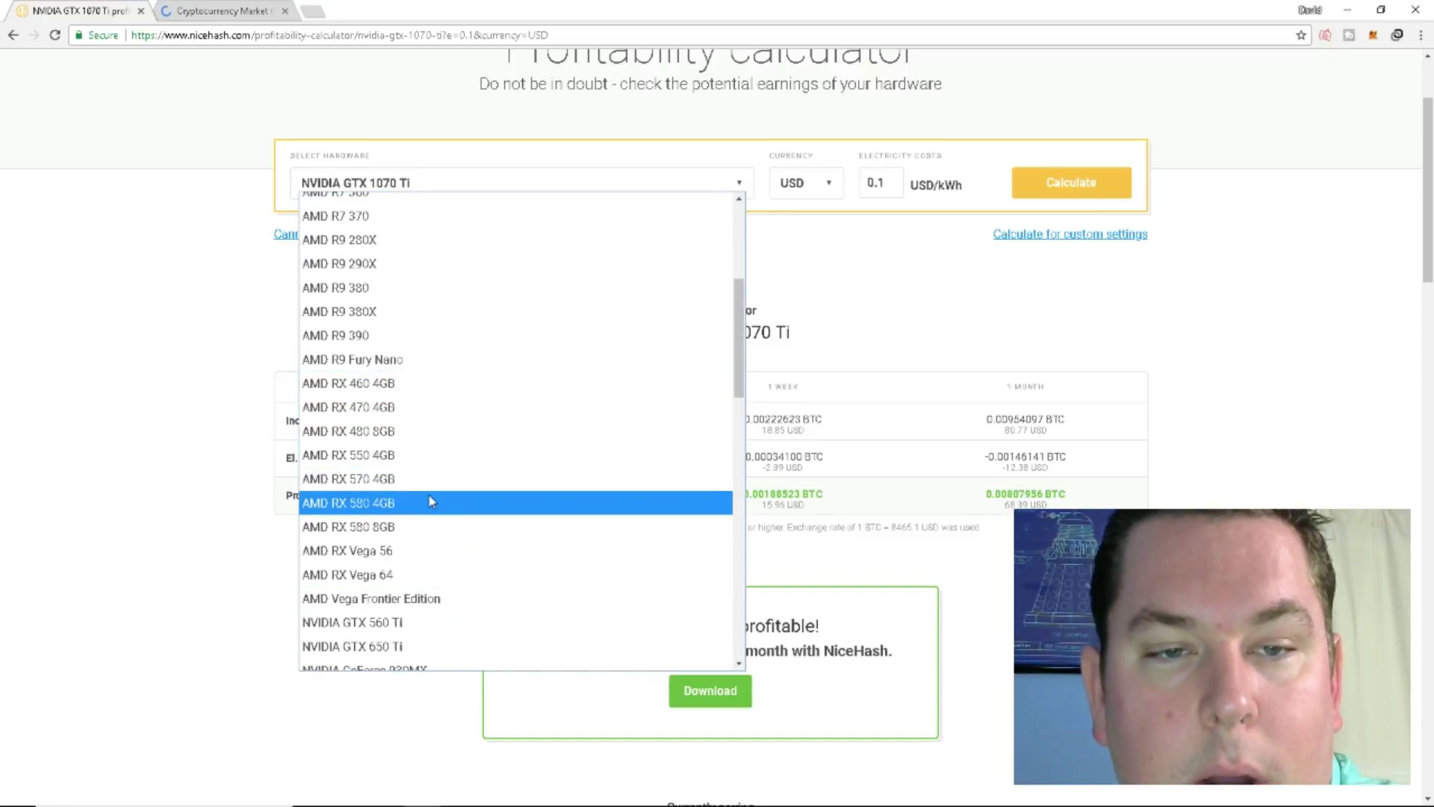
left_click(402, 479)
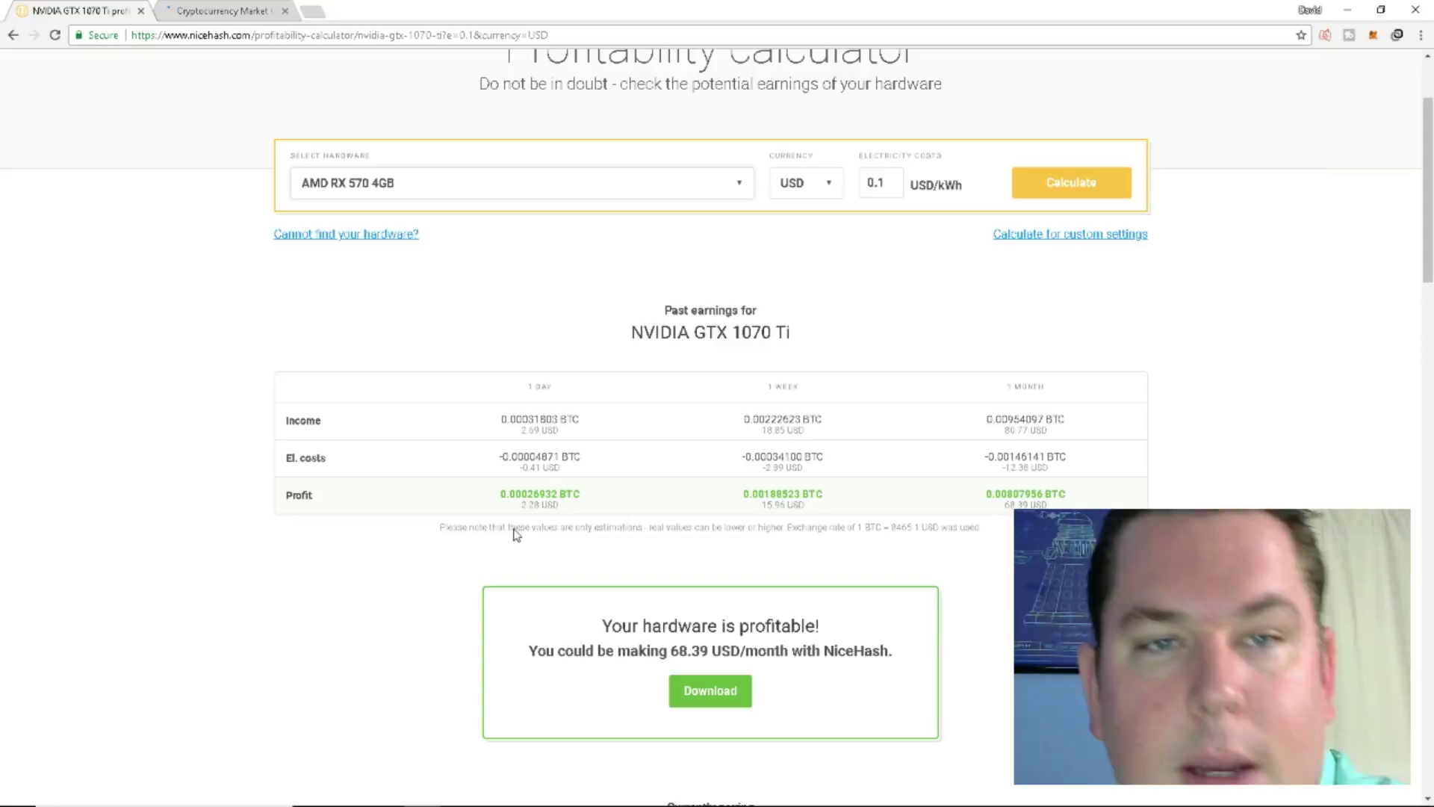
left_click(1031, 185)
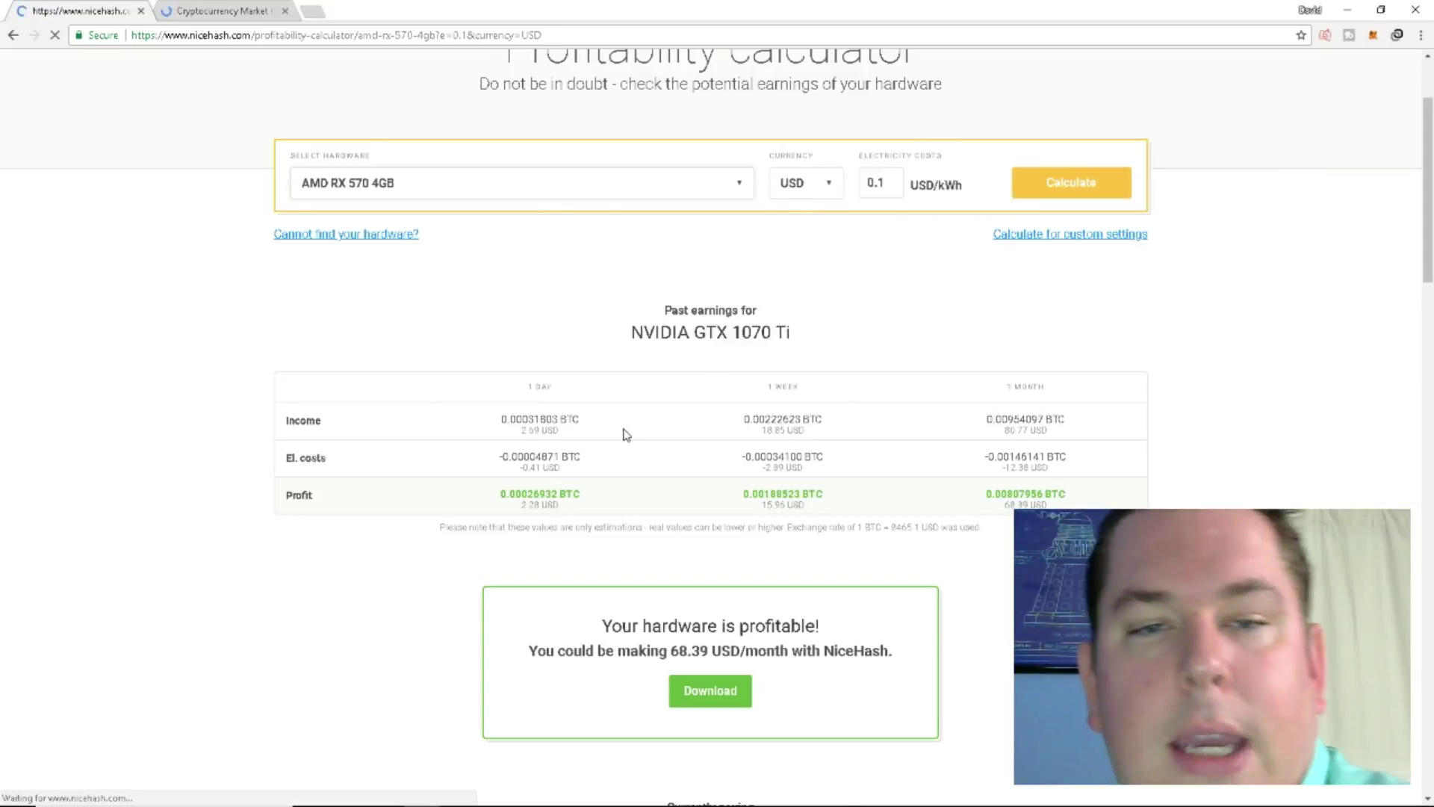
scroll(697, 493, "down", 2)
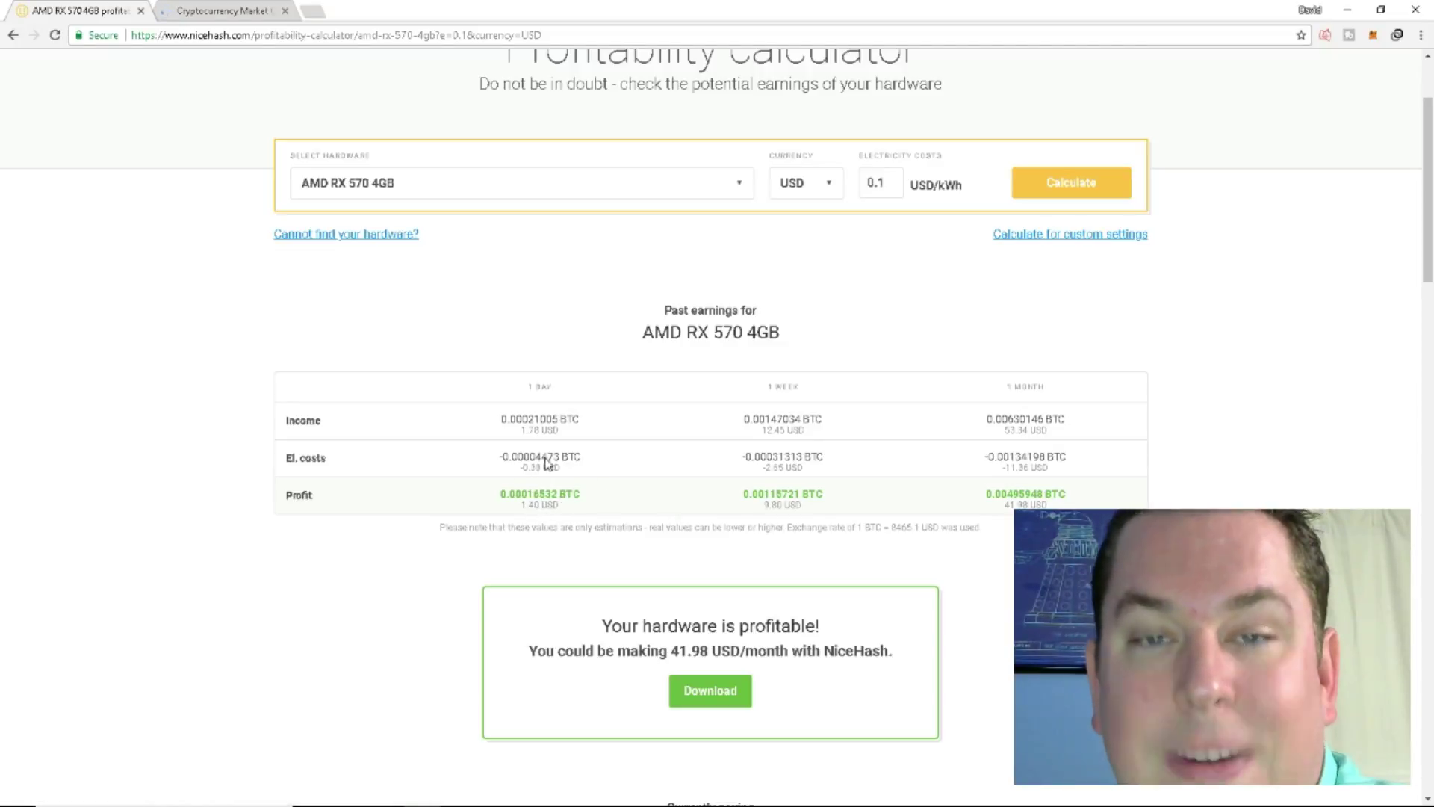
Change the hardware to BITMAIN AntMiner S9 and recalculate its profitability.
scroll(549, 470, "up", 2)
left_click(740, 333)
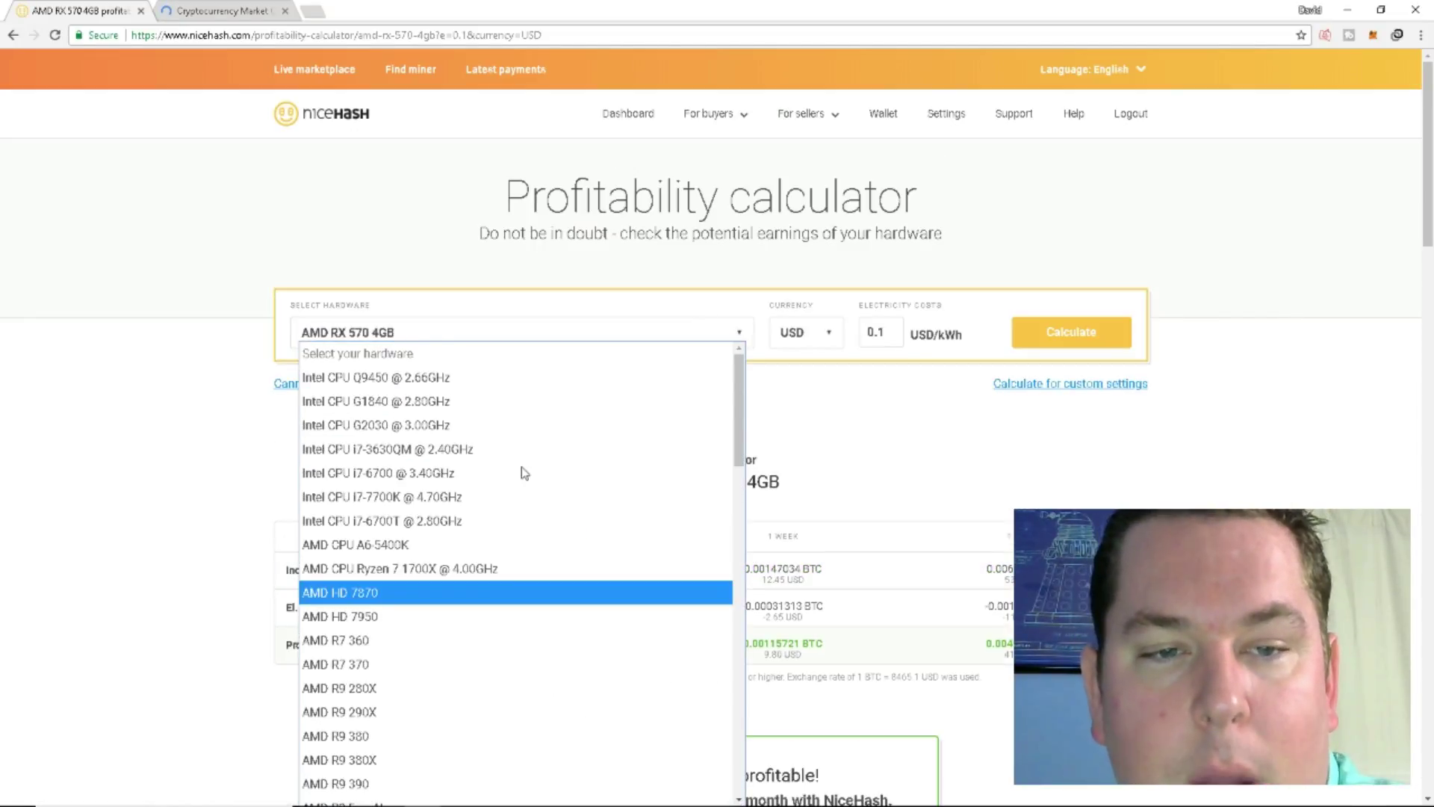
scroll(530, 478, "down", 15)
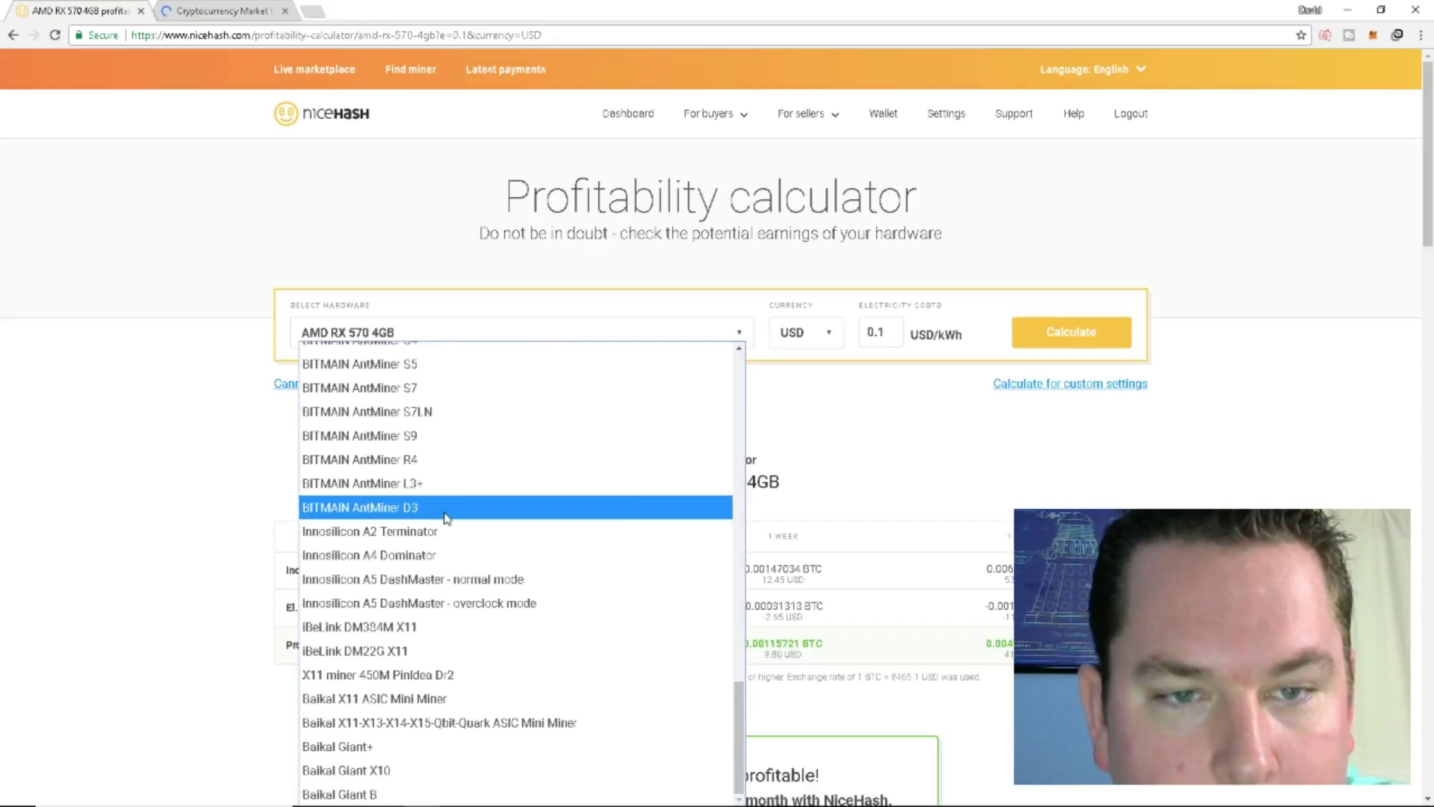
scroll(446, 518, "up", 2)
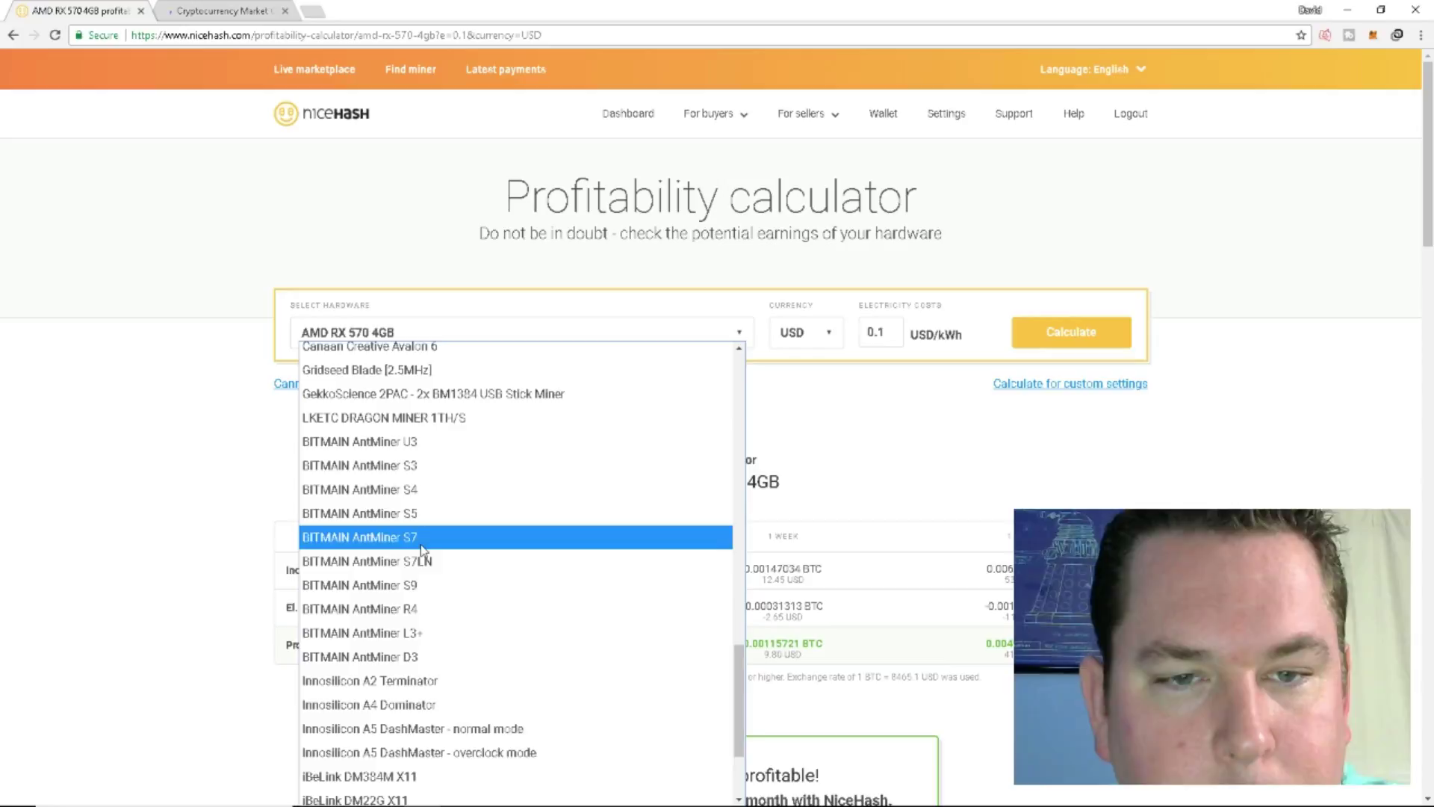
left_click(422, 586)
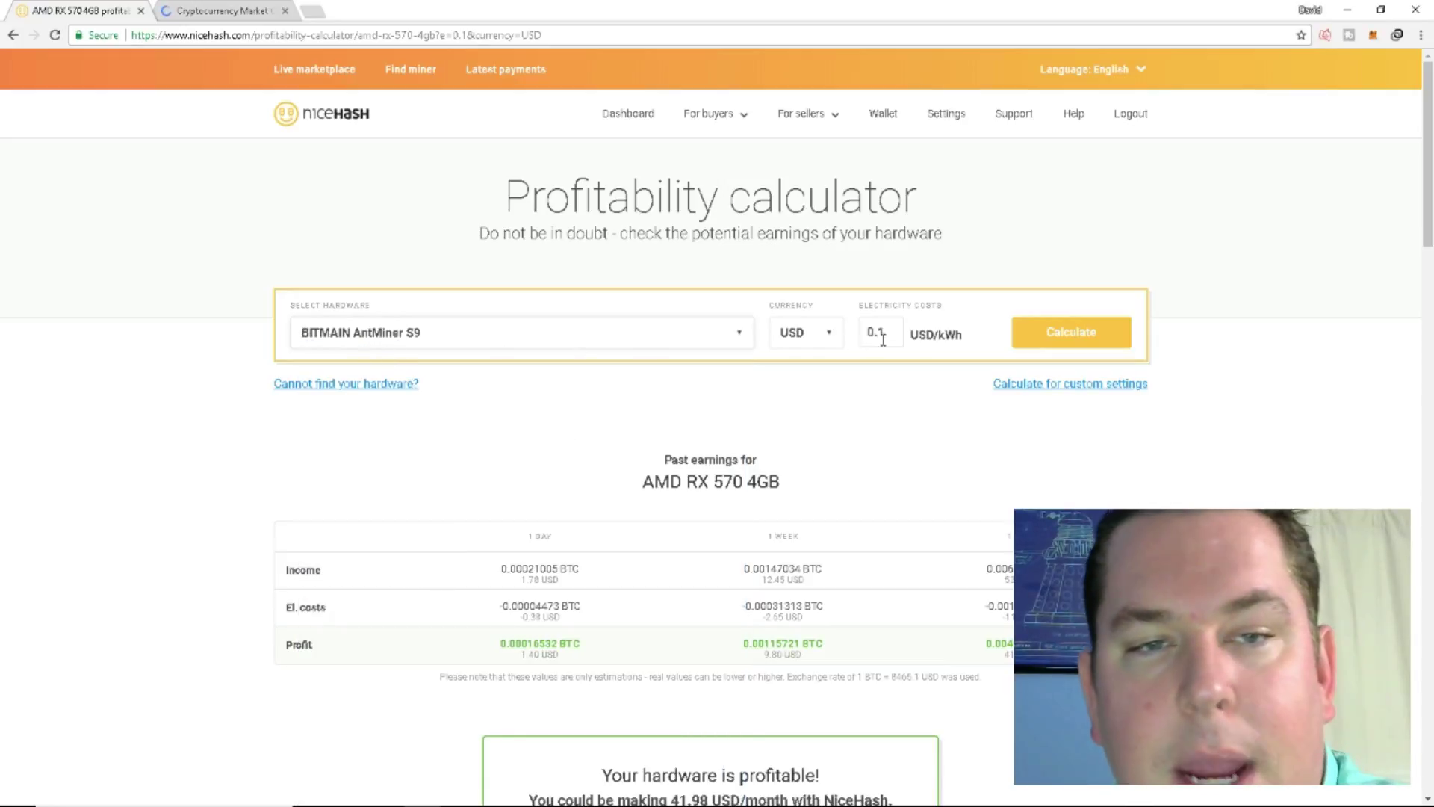
left_click(1063, 334)
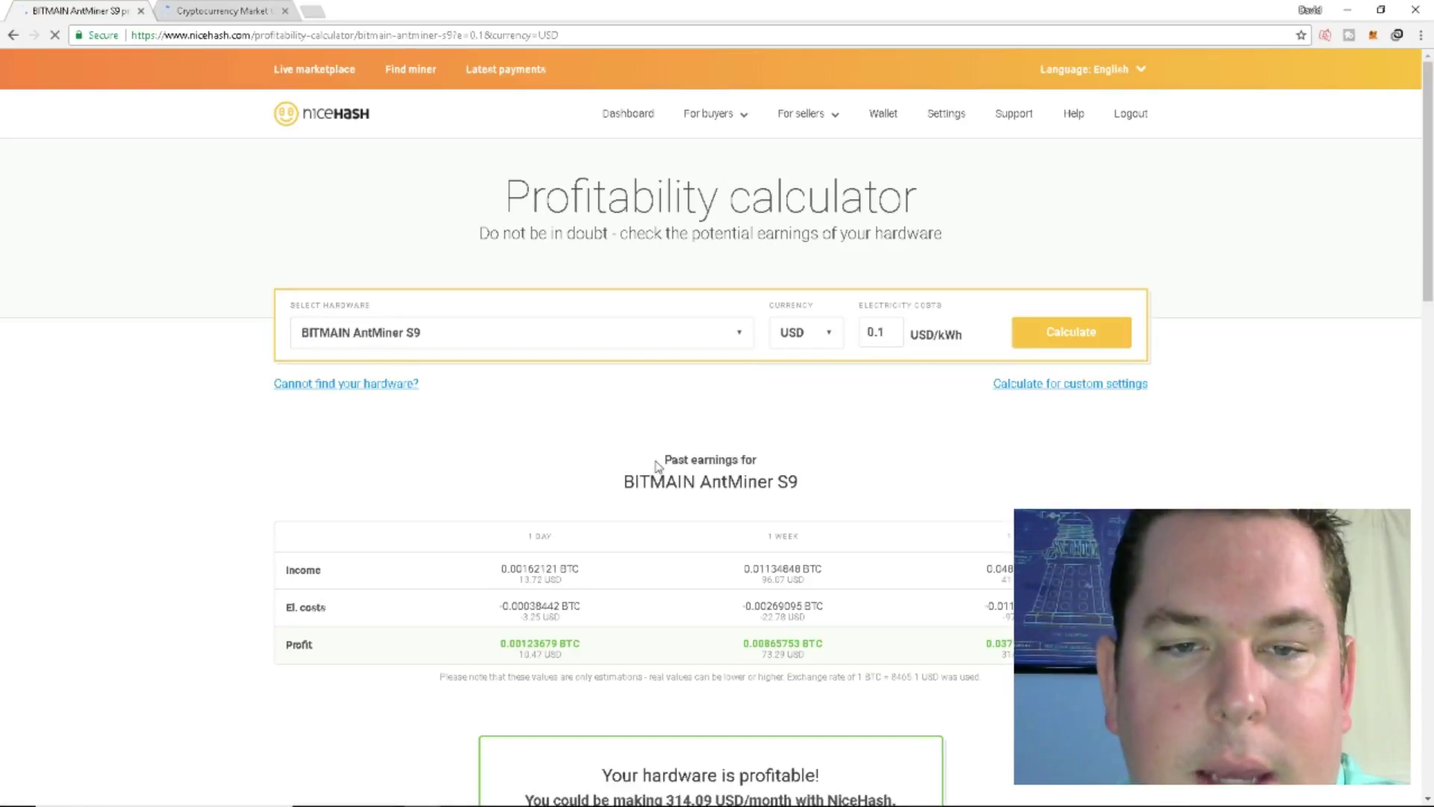
Examine the AntMiner S9's past earnings table, highlighting the one-day and one-month profit.
scroll(657, 465, "down", 1)
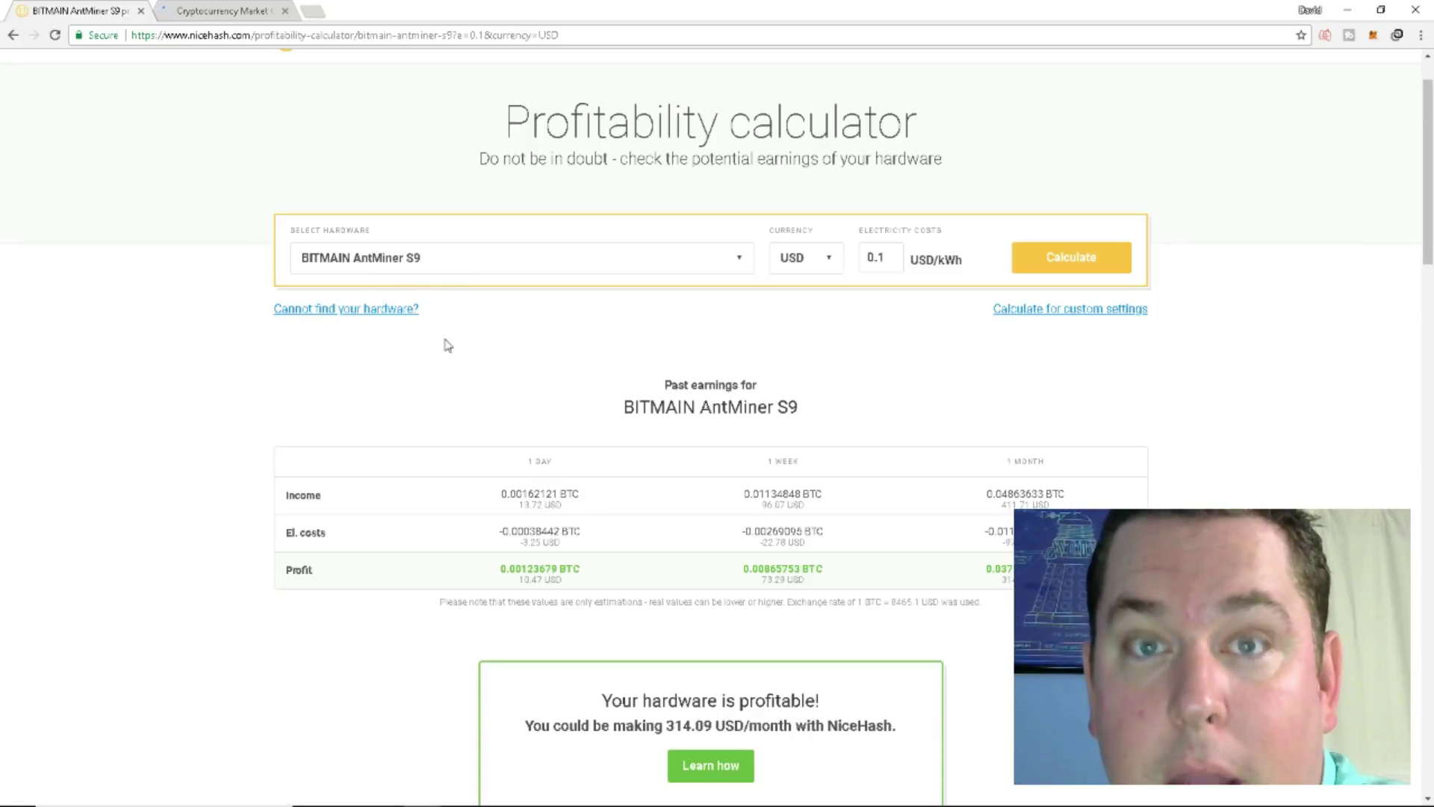
left_click_drag(510, 569, 572, 571)
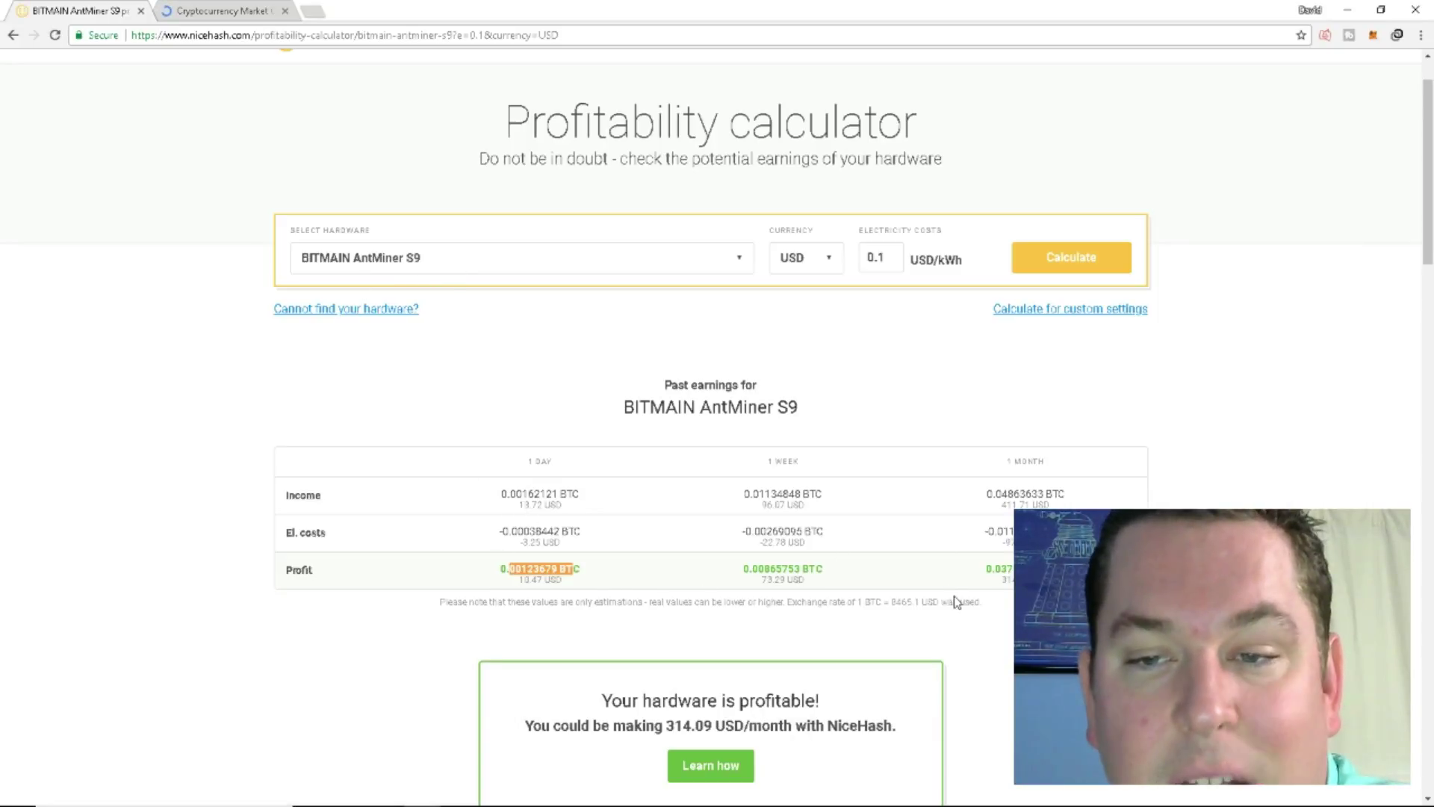
left_click_drag(999, 569, 1016, 570)
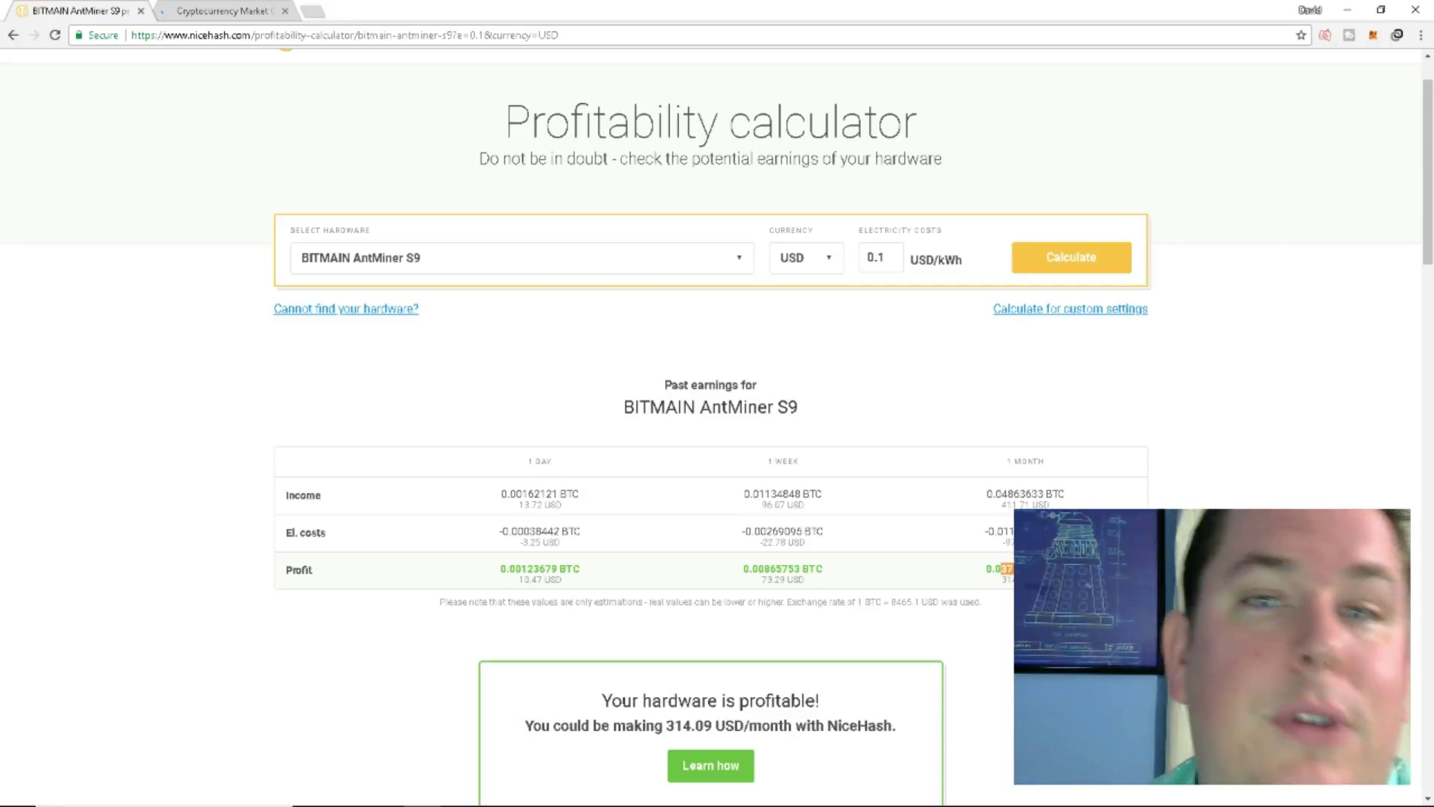
scroll(385, 412, "up", 1)
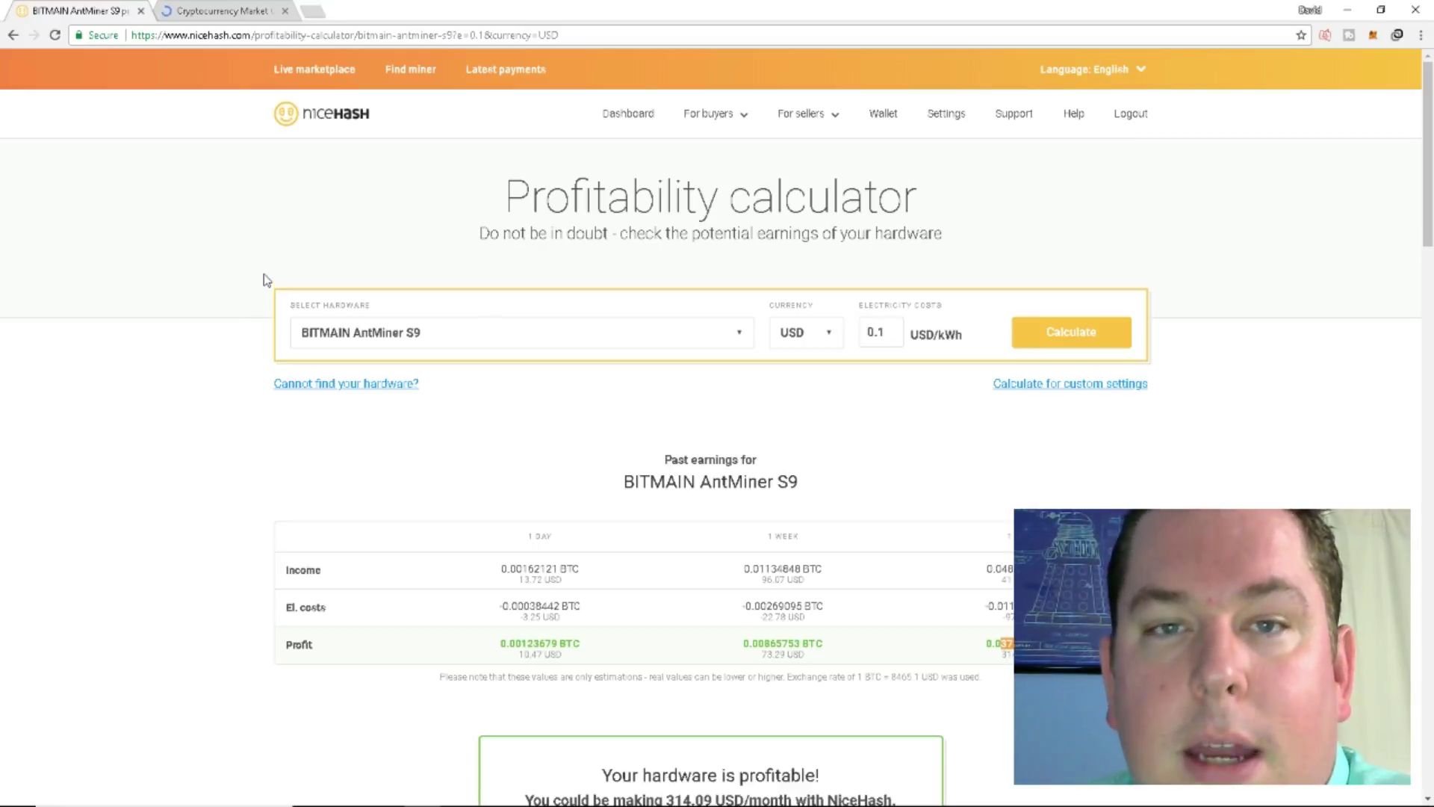
Examine the AntMiner S9's 24-hour payment chart and most profitable algorithms, and return to the calculator form.
scroll(407, 269, "down", 4)
scroll(247, 407, "down", 7)
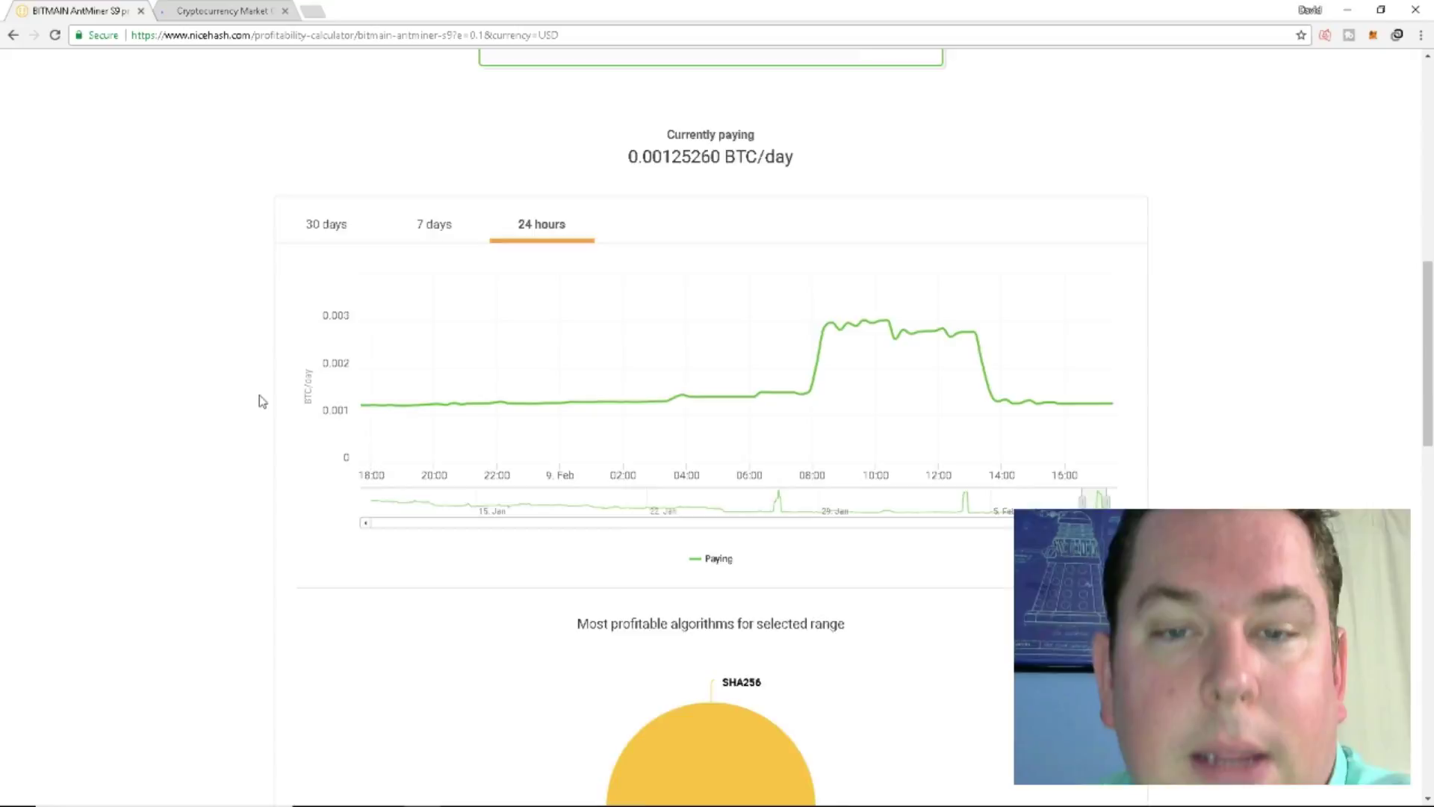
scroll(385, 352, "up", 10)
scroll(386, 353, "down", 17)
scroll(386, 357, "up", 5)
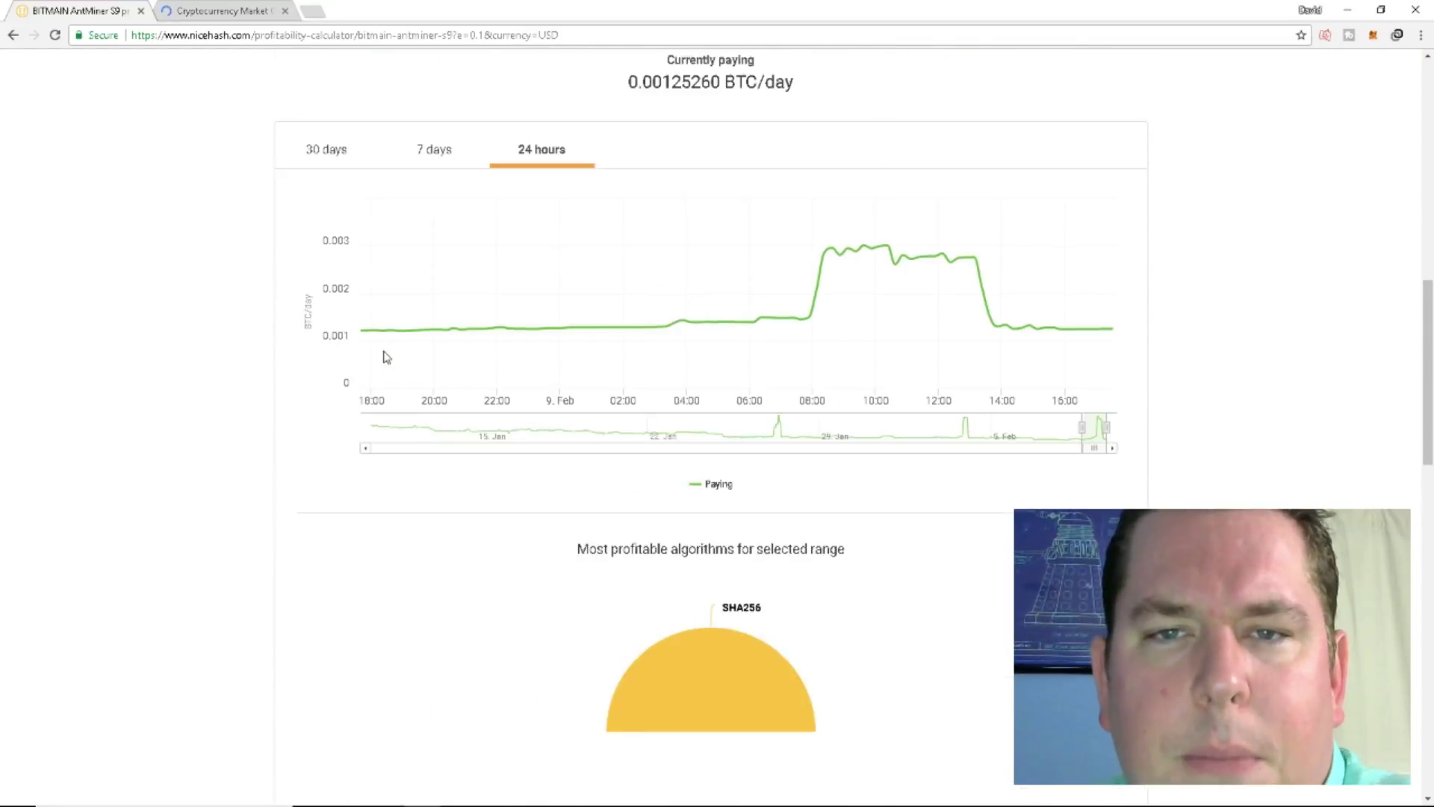
scroll(386, 357, "up", 10)
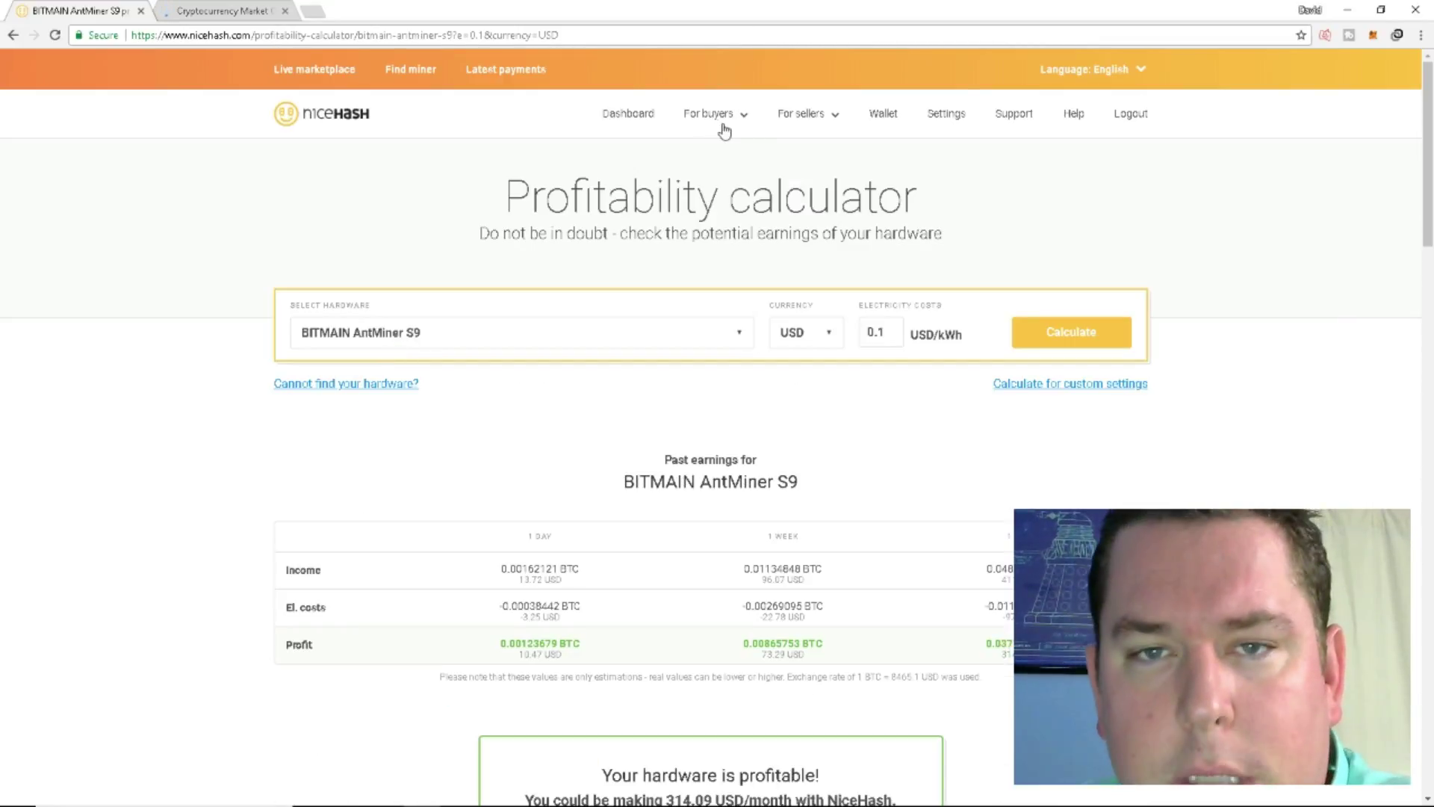
Look over the buyer options and try to open the seller's My workers page.
mouse_move(723, 131)
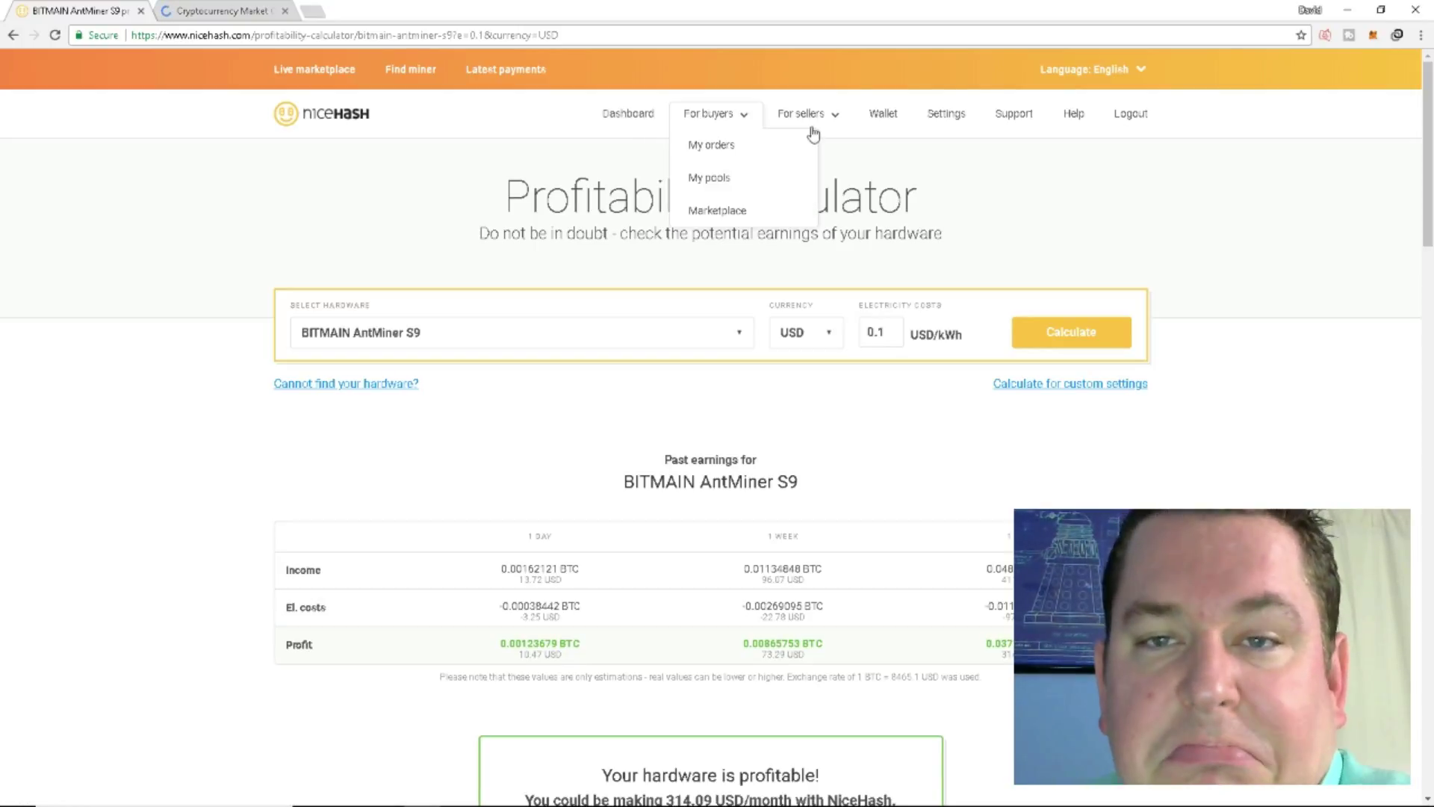
mouse_move(804, 121)
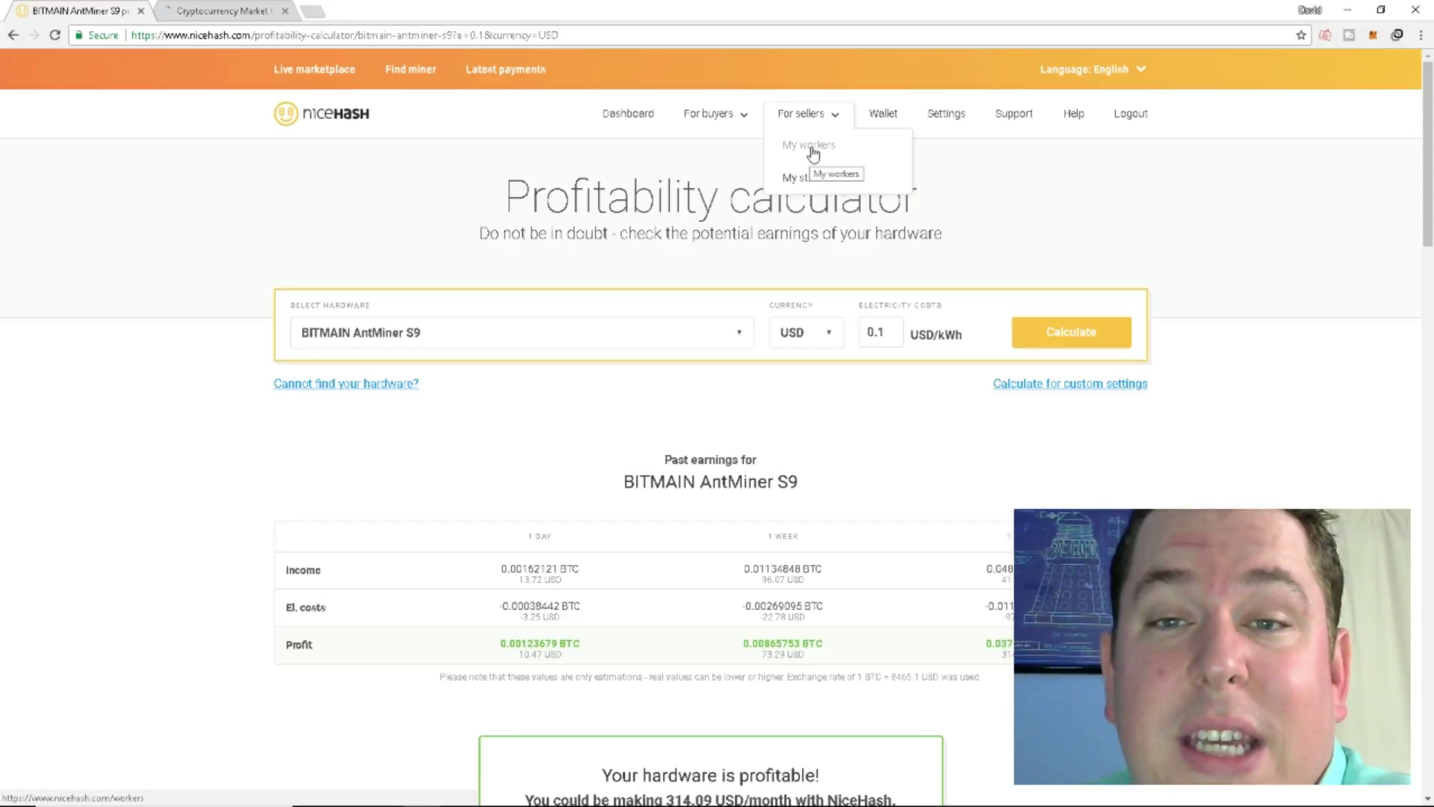
left_click(813, 155)
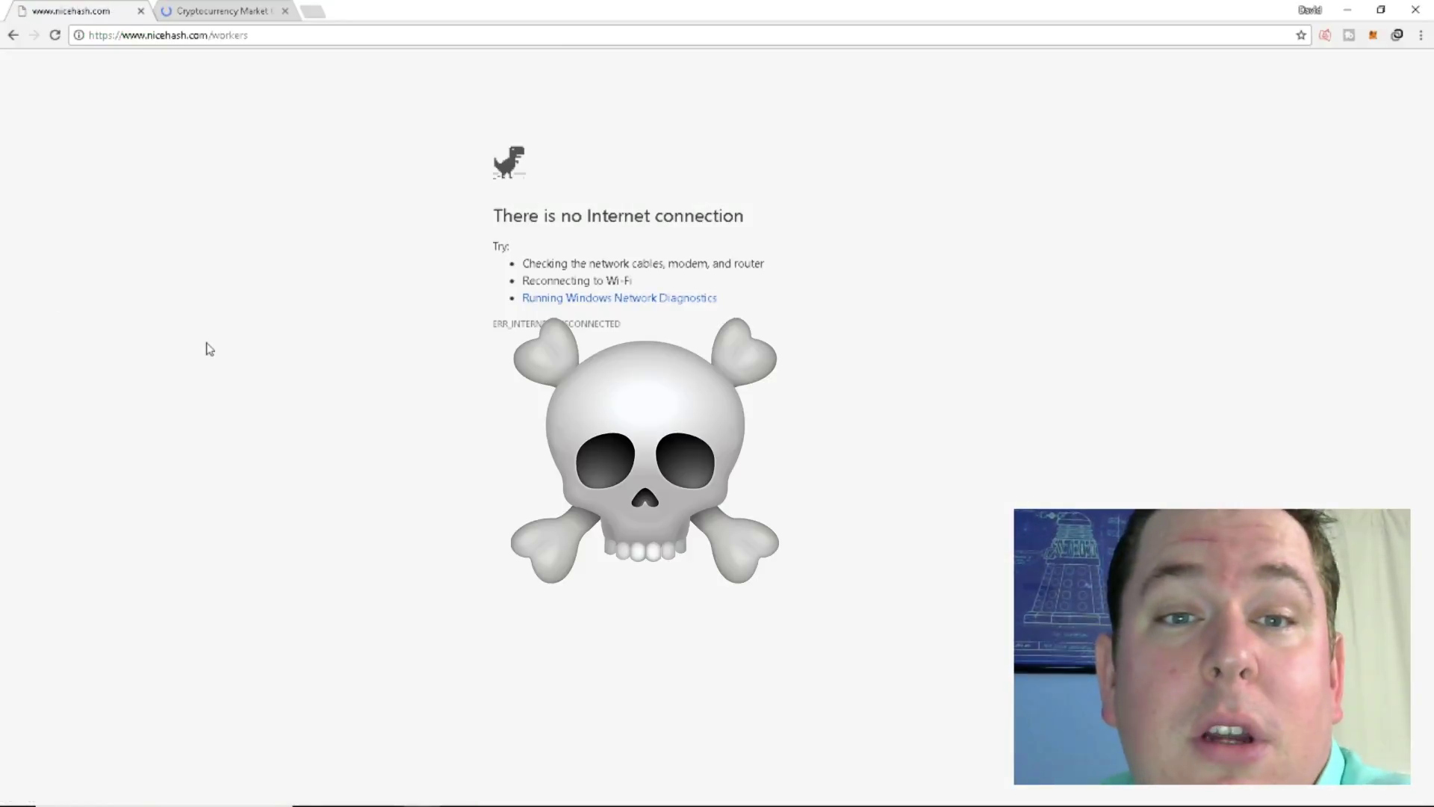